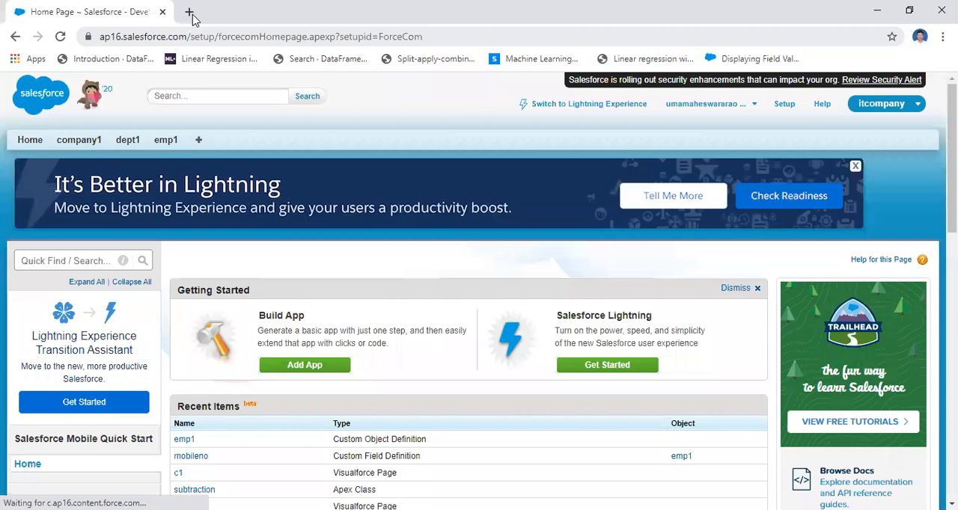
# Search the web for login.salesforce in a separate browser page, view the Salesforce login page, and close it again.
pyautogui.click(189, 12)
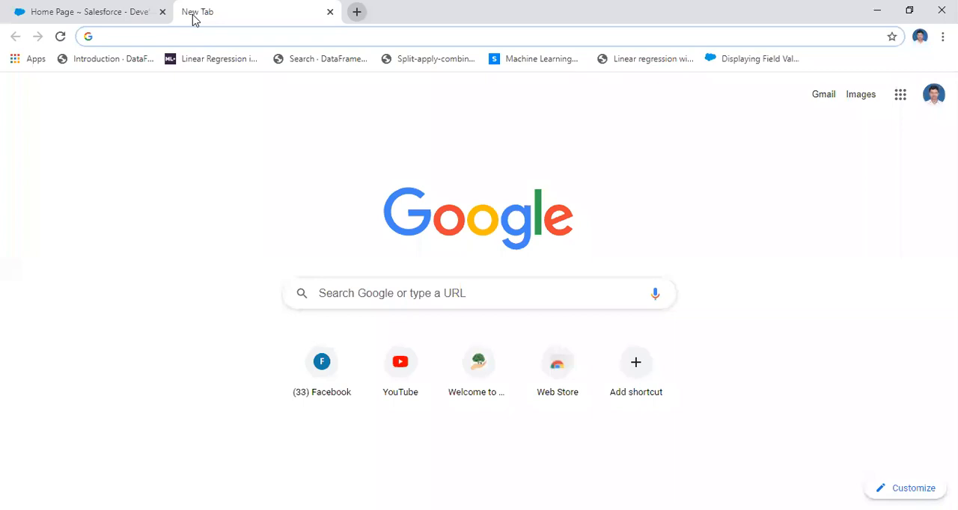
pyautogui.write('lo')
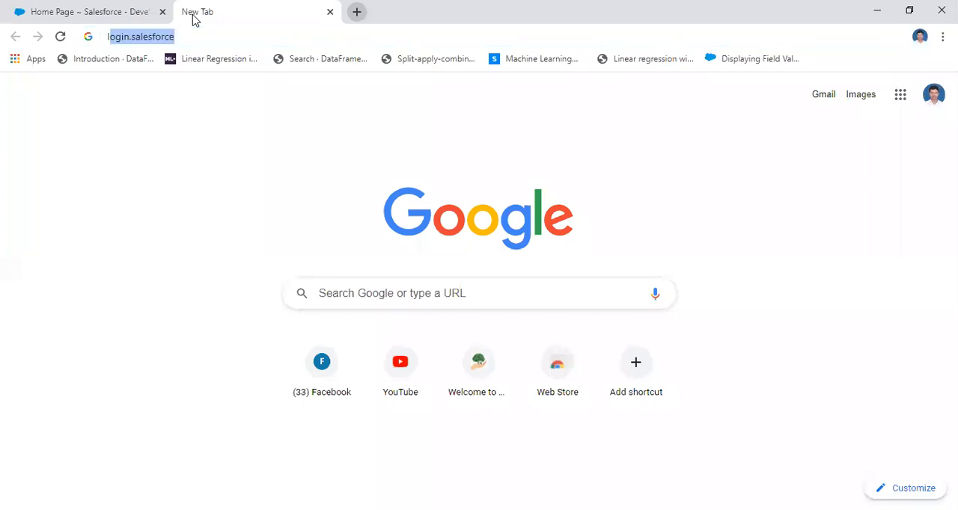
pyautogui.write('g')
pyautogui.press('Return')
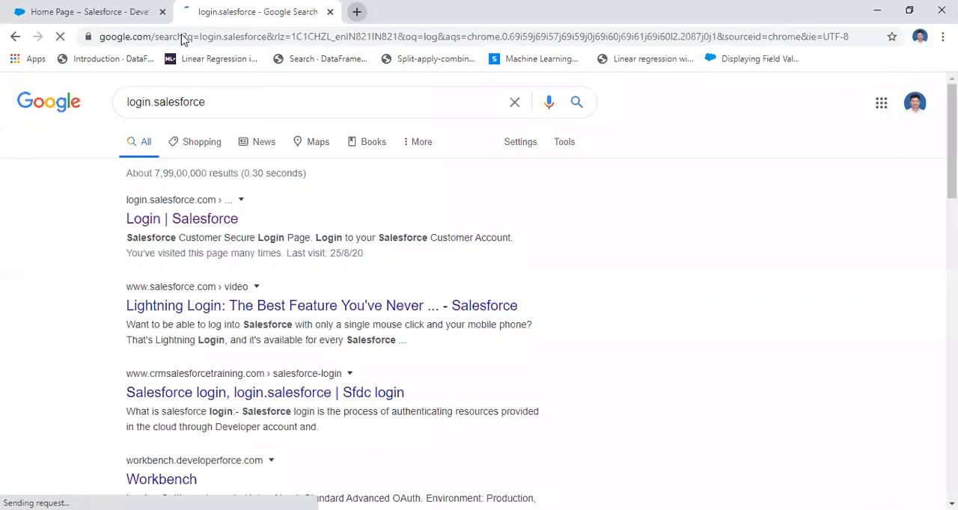
pyautogui.click(153, 223)
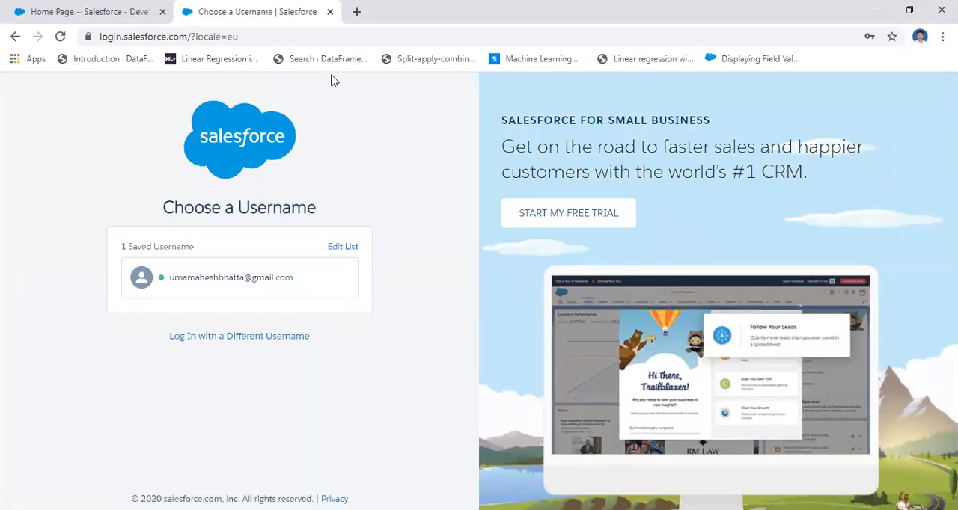
pyautogui.click(330, 14)
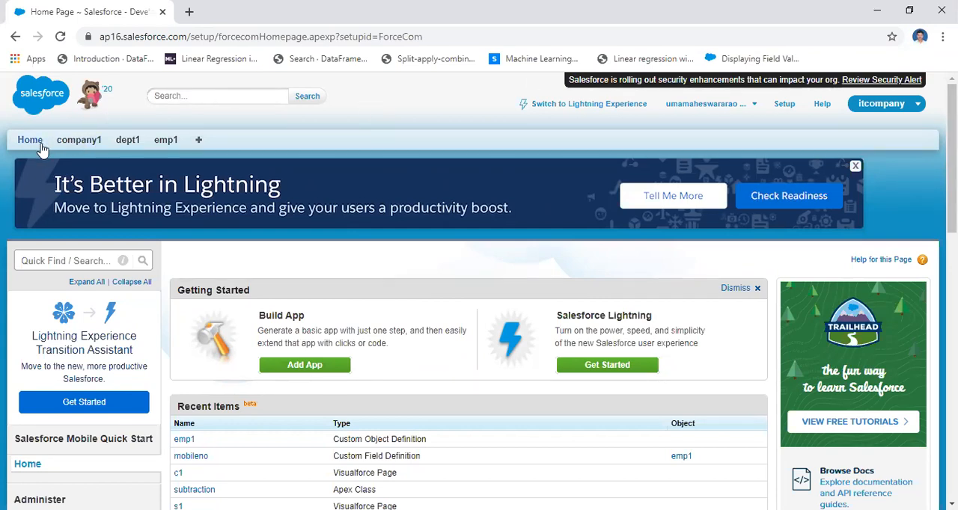
# Switch to the Sales app and look through the list of other available apps.
pyautogui.click(915, 106)
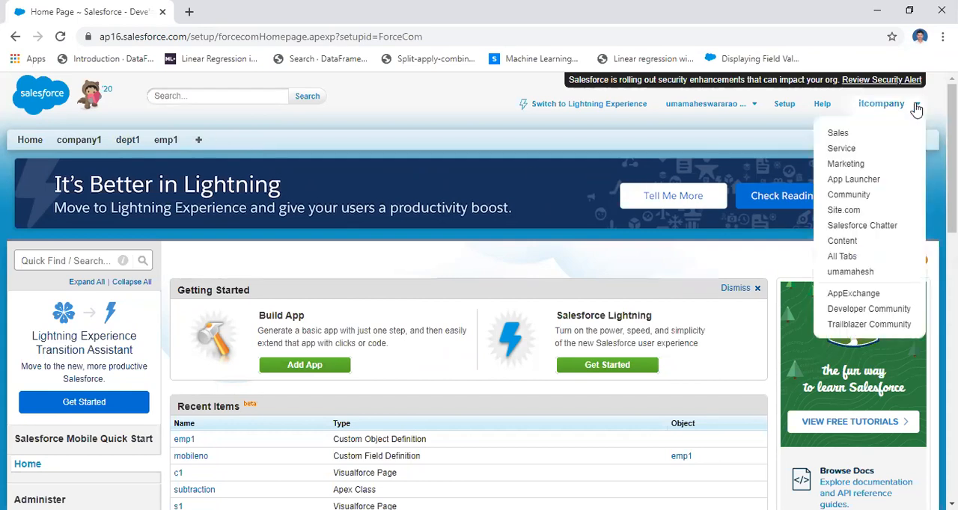
pyautogui.click(866, 135)
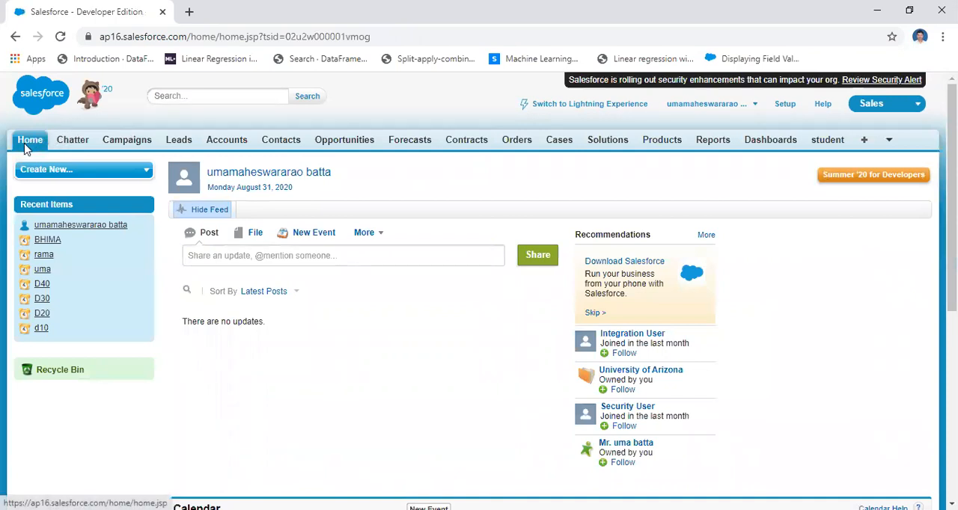
pyautogui.click(879, 107)
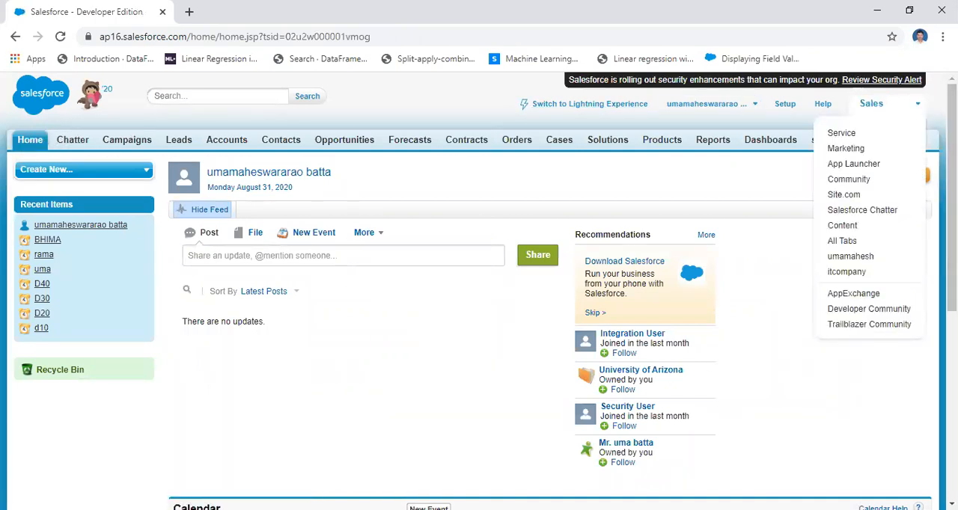
pyautogui.click(923, 105)
pyautogui.click(917, 109)
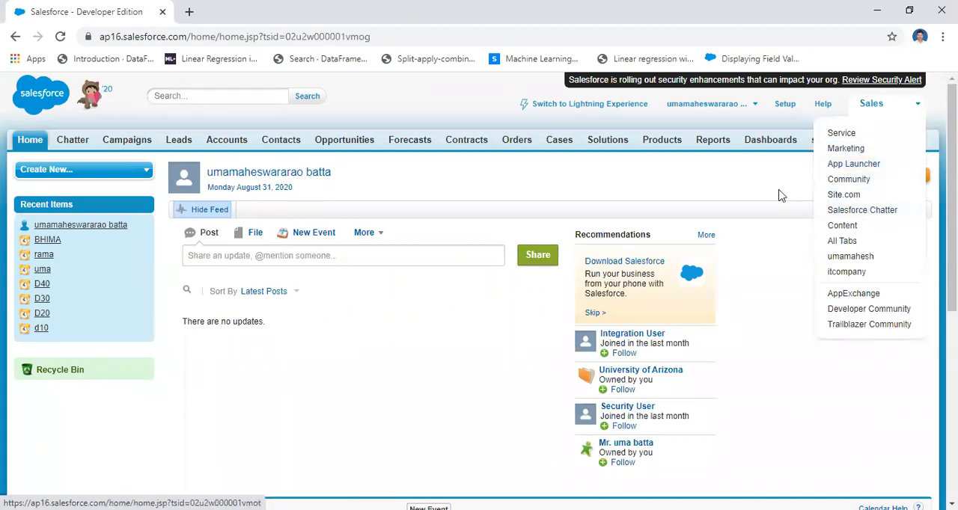
pyautogui.click(876, 104)
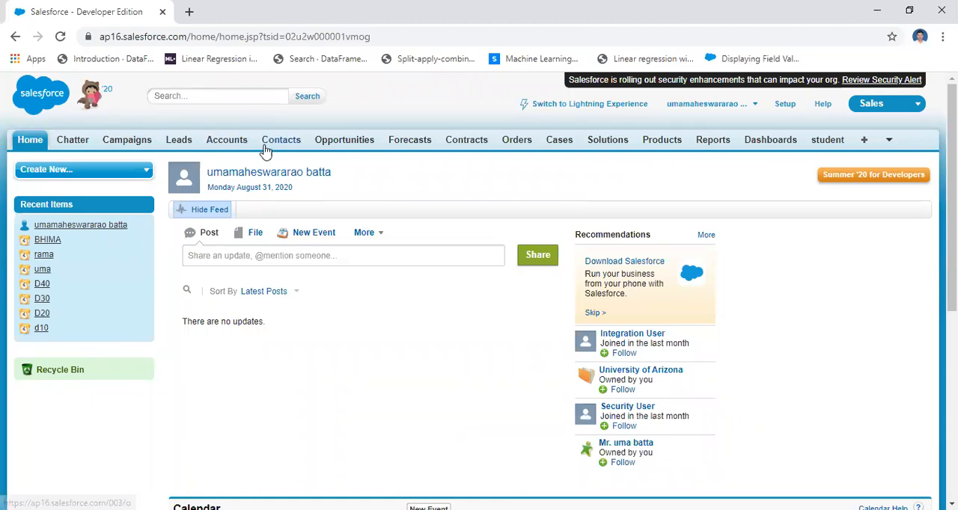
# Display the records of the My Accounts view, and check the College Information System example slide in PowerPoint before returning to Salesforce.
pyautogui.click(236, 146)
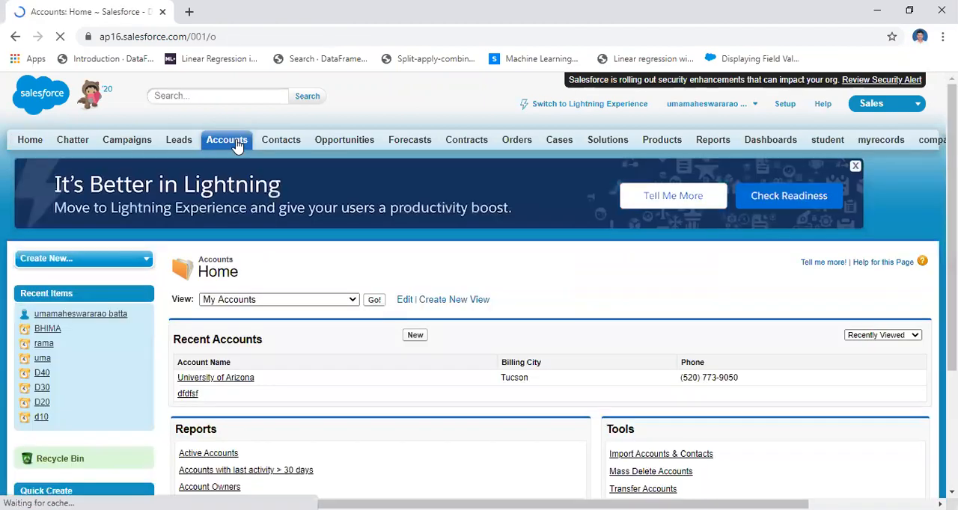
pyautogui.click(374, 301)
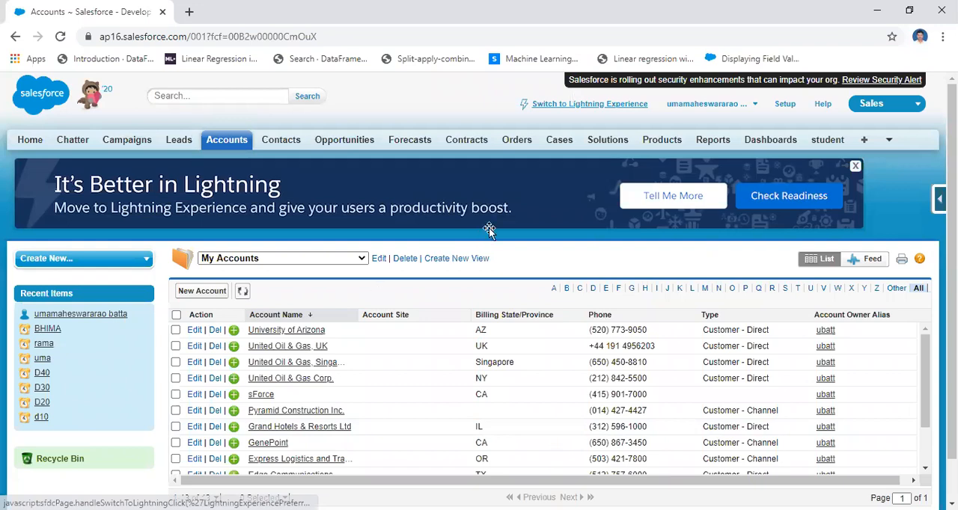
pyautogui.hotkey('alt', 'Tab')
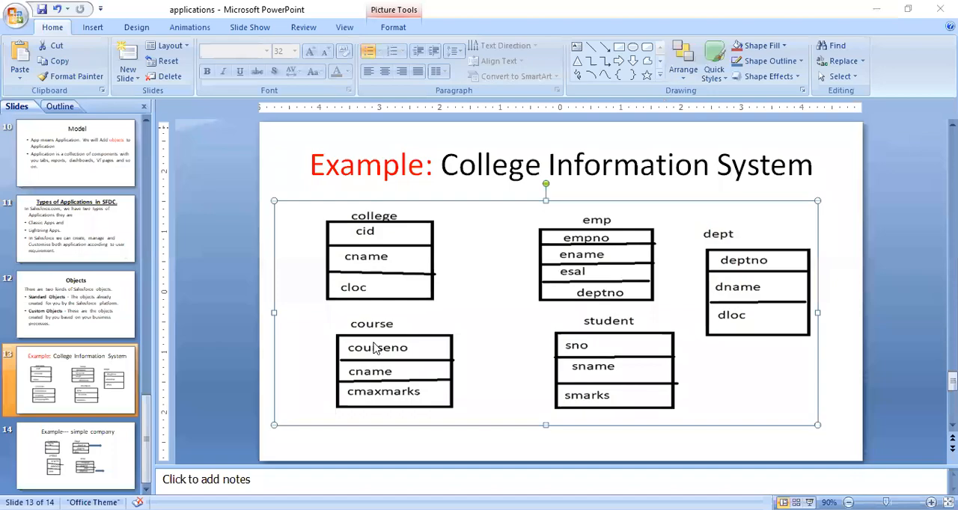
pyautogui.hotkey('alt', 'Tab')
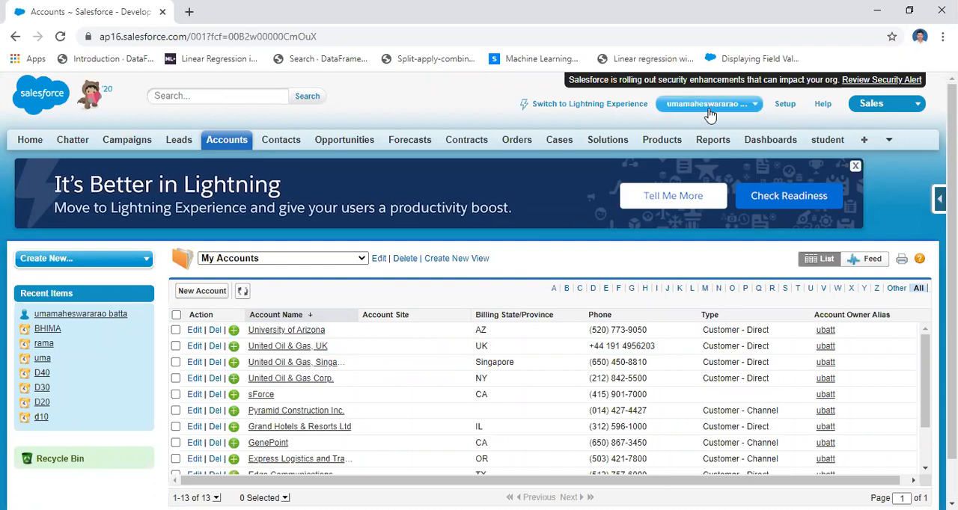
# Go to Setup and open the Apps page under Build > Create.
pyautogui.click(785, 104)
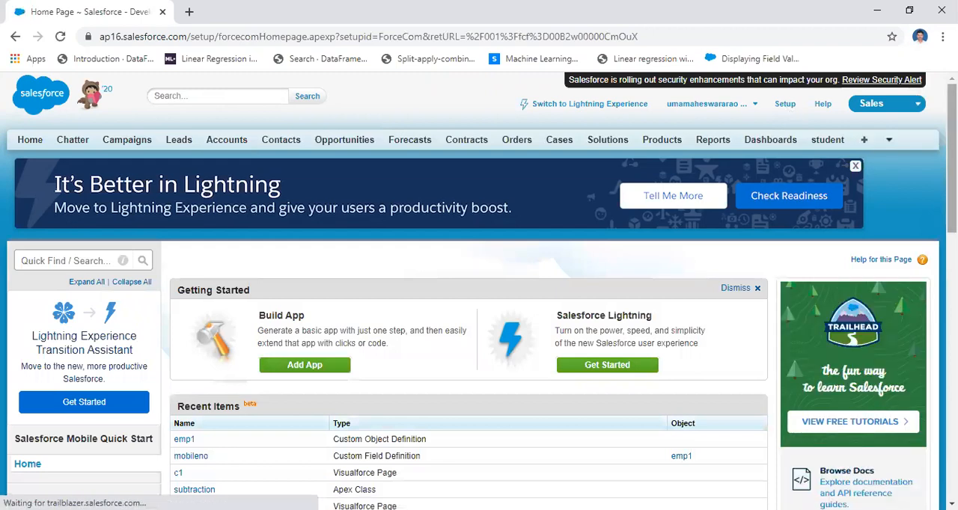
pyautogui.scroll(-4, 479, 300)
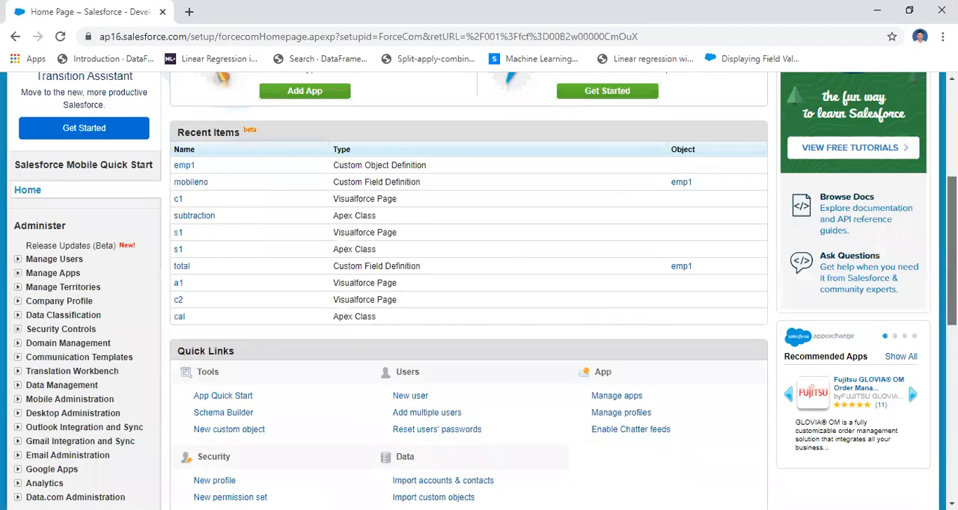
pyautogui.scroll(-3, 479, 299)
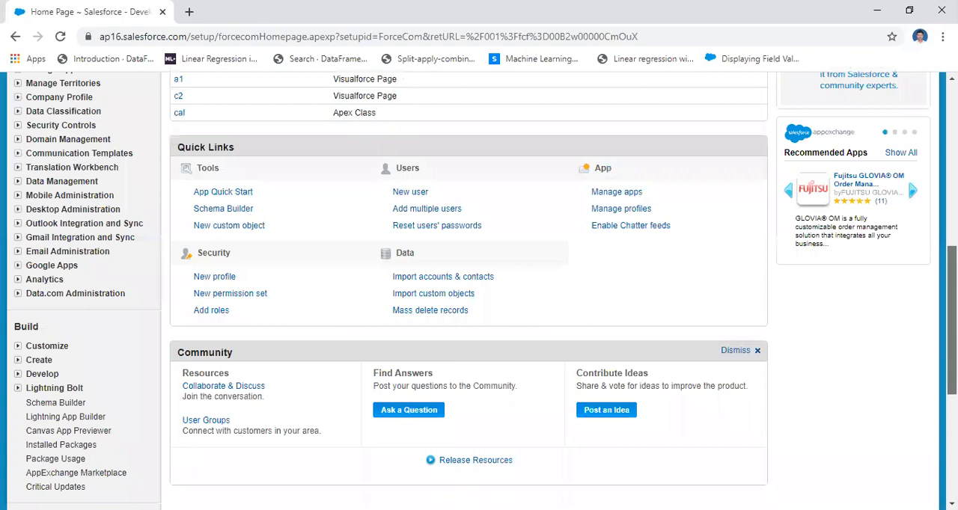
pyautogui.scroll(1, 359, 283)
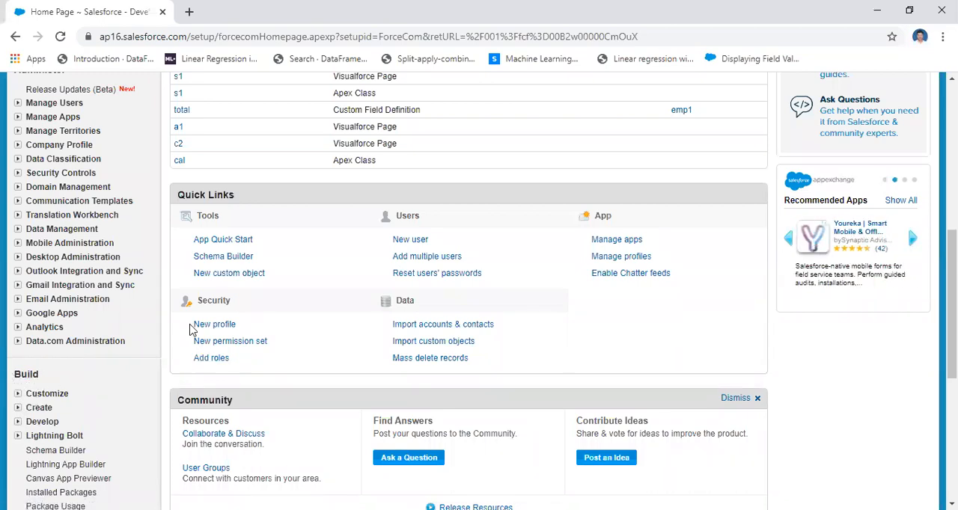
pyautogui.scroll(2, 191, 330)
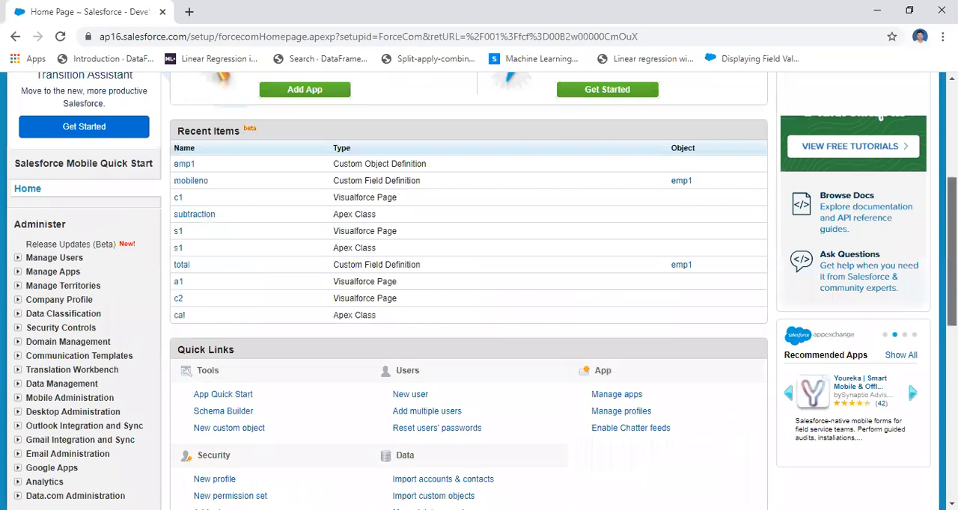
pyautogui.scroll(-1, 464, 292)
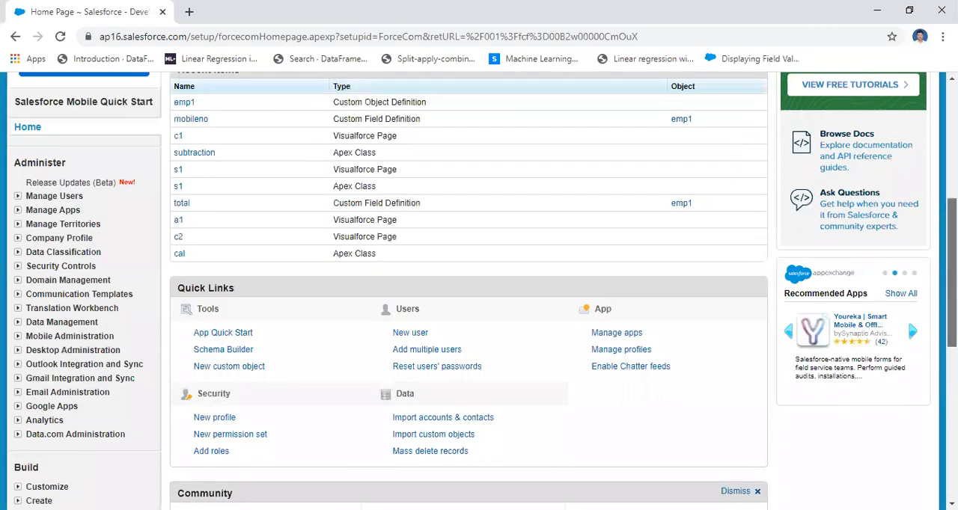
pyautogui.scroll(-3, 212, 288)
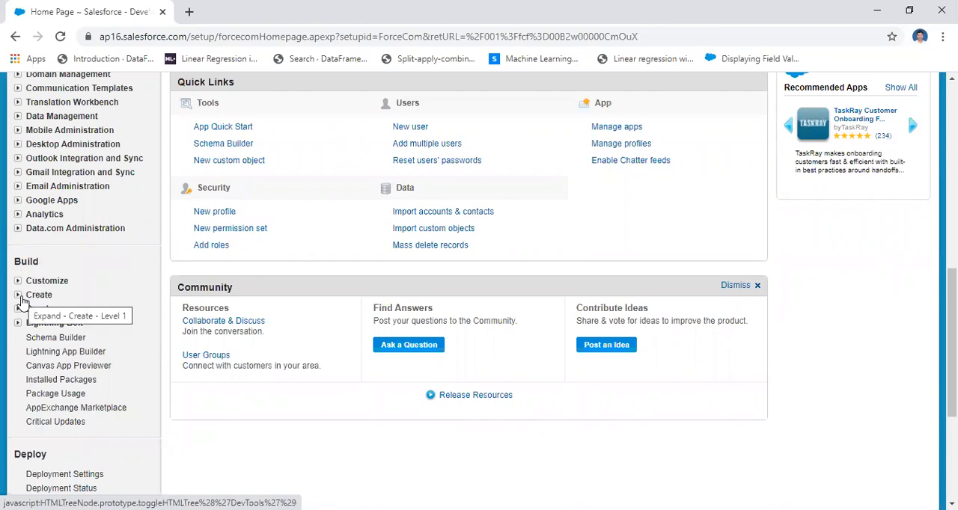
pyautogui.click(19, 297)
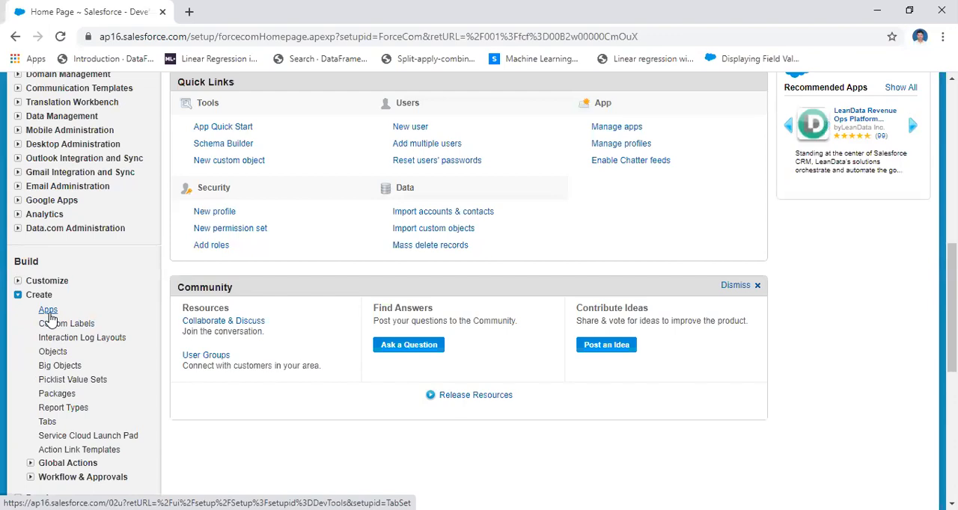
pyautogui.click(46, 312)
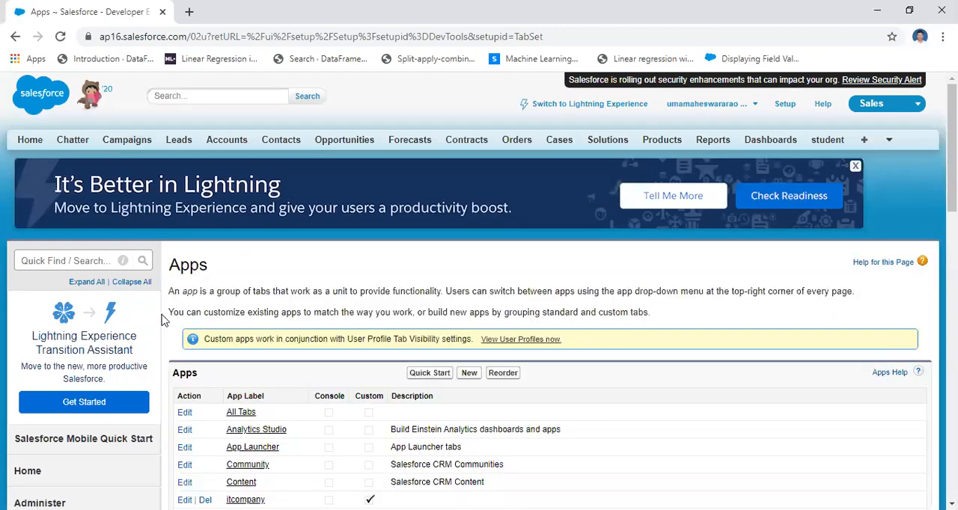
# Review the existing apps and start a new app of type Custom app, proceeding to its details.
pyautogui.moveTo(952, 148); pyautogui.dragTo(952, 205)
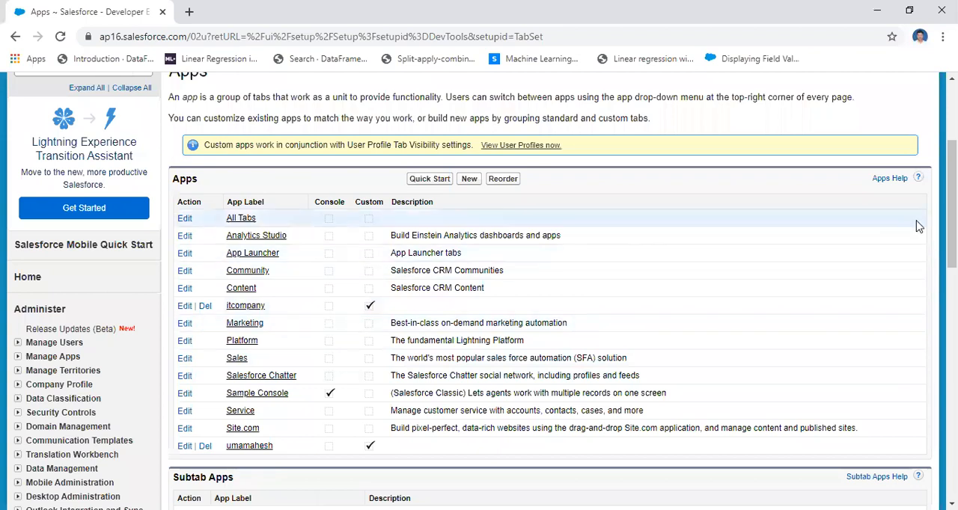
pyautogui.scroll(2, 952, 202)
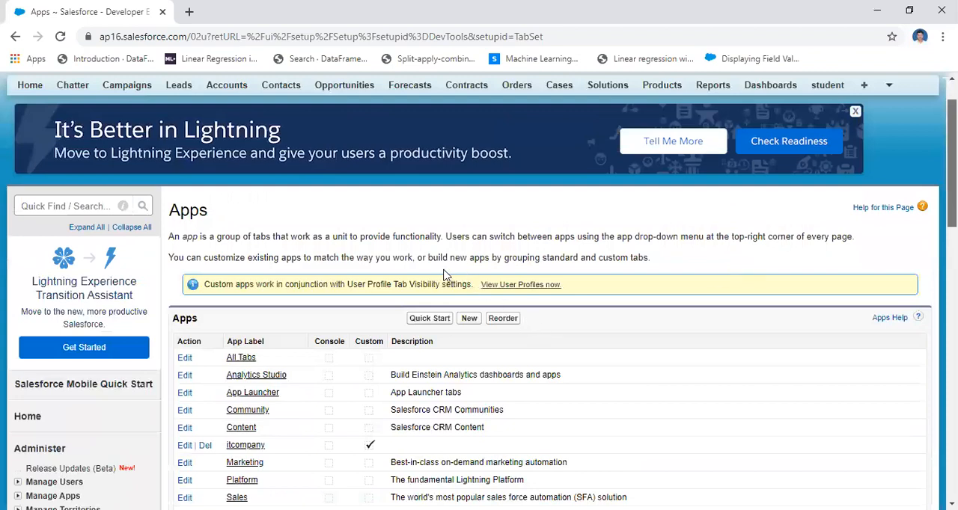
pyautogui.scroll(-1, 472, 262)
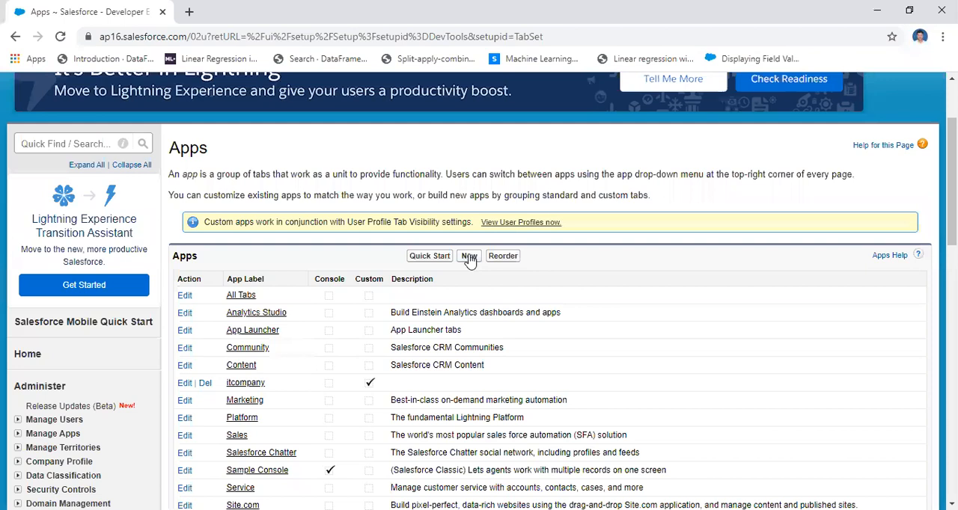
pyautogui.click(469, 257)
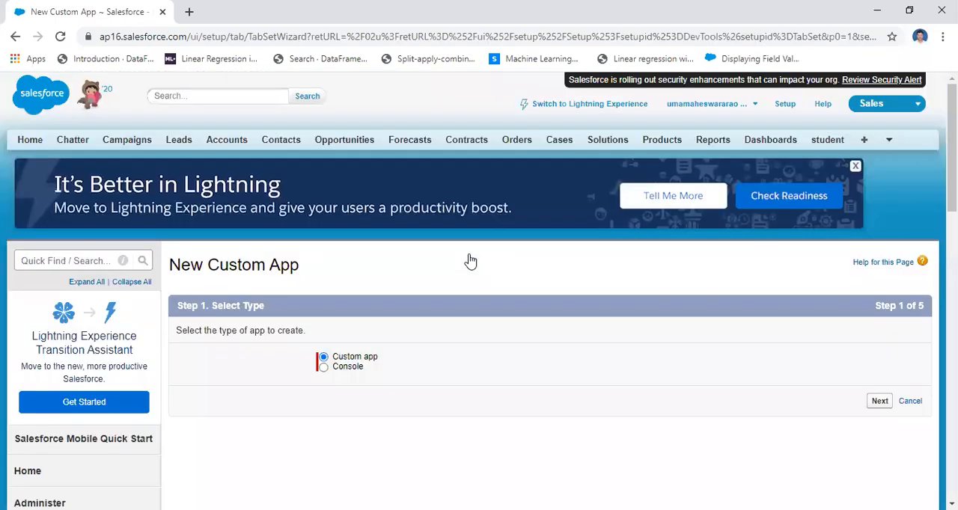
pyautogui.click(880, 402)
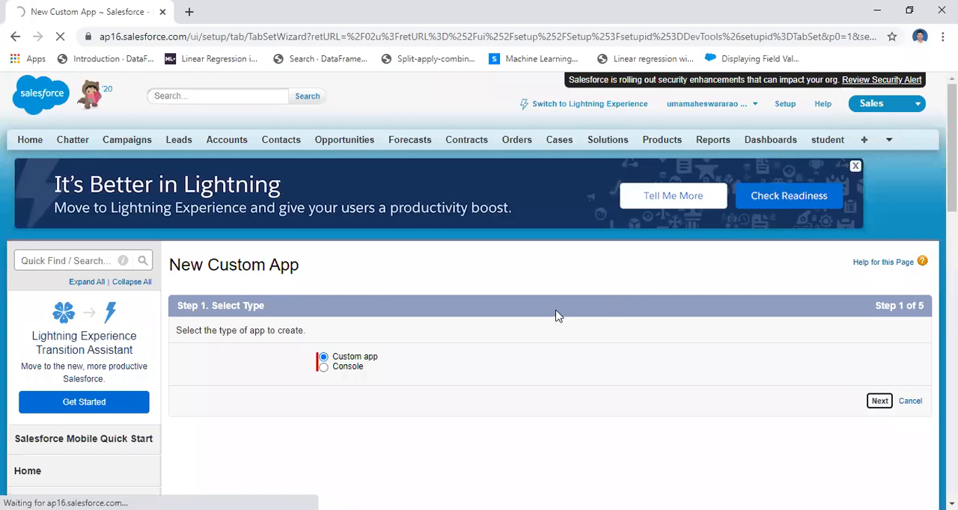
# Set the new custom app's label to College Information System and leave the description empty.
pyautogui.scroll(-3, 549, 277)
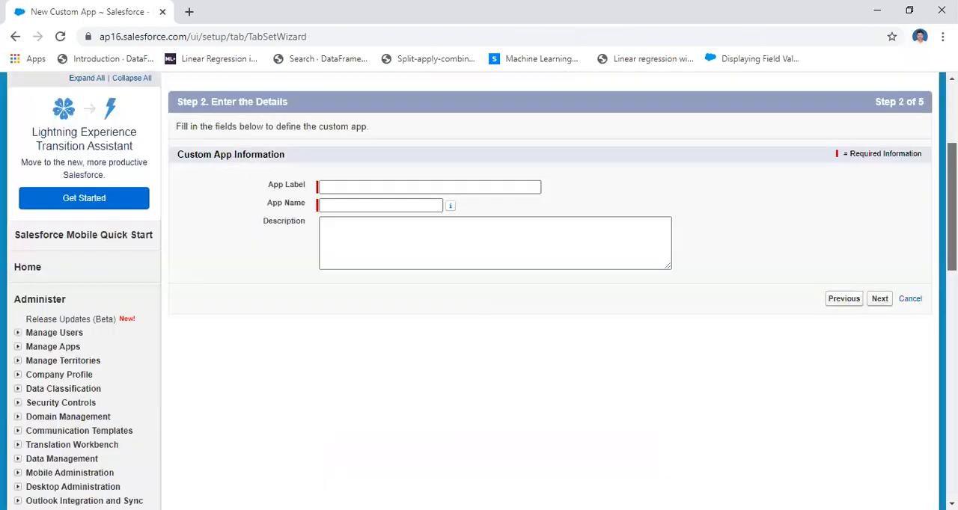
pyautogui.scroll(1, 550, 277)
pyautogui.scroll(1, 547, 277)
pyautogui.click(408, 269)
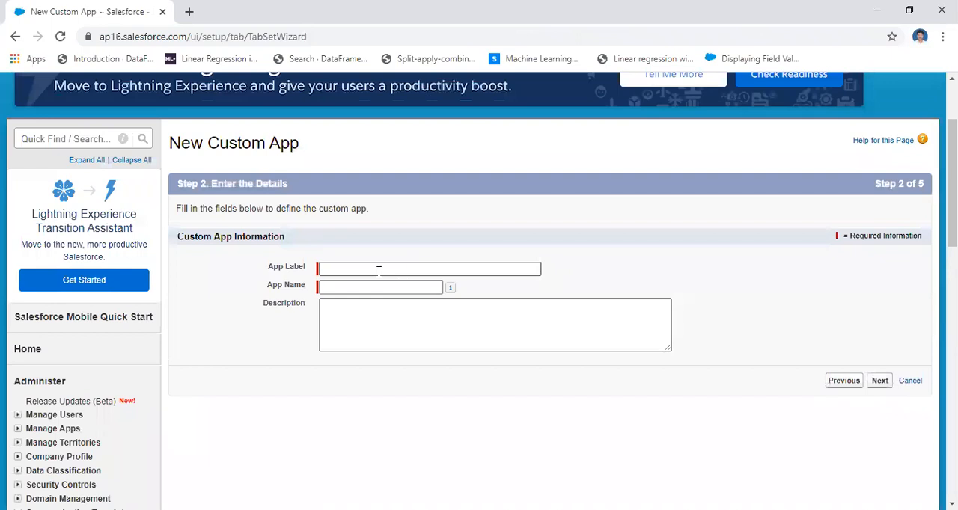
pyautogui.click(379, 272)
pyautogui.write('C')
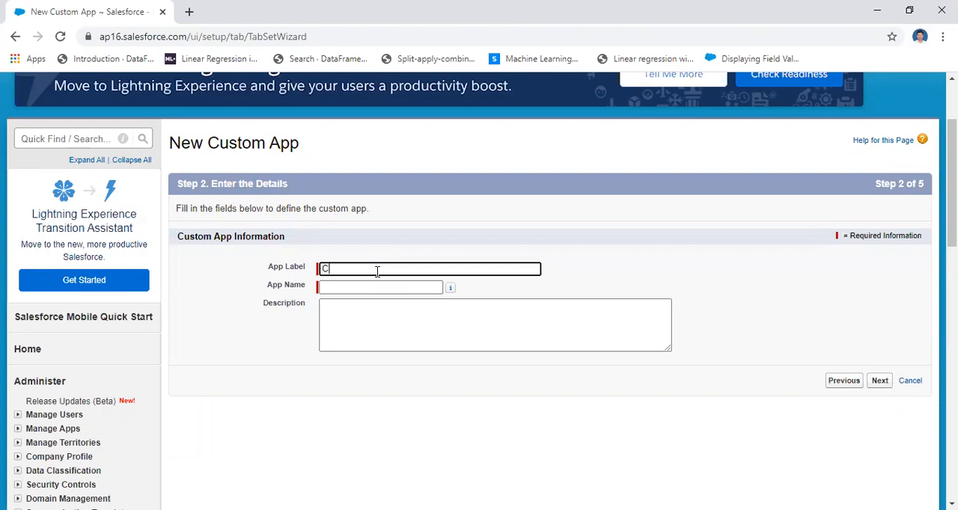
pyautogui.write('IS')
pyautogui.press('BackSpace')
pyautogui.press('BackSpace')
pyautogui.press('BackSpace')
pyautogui.write('College In')
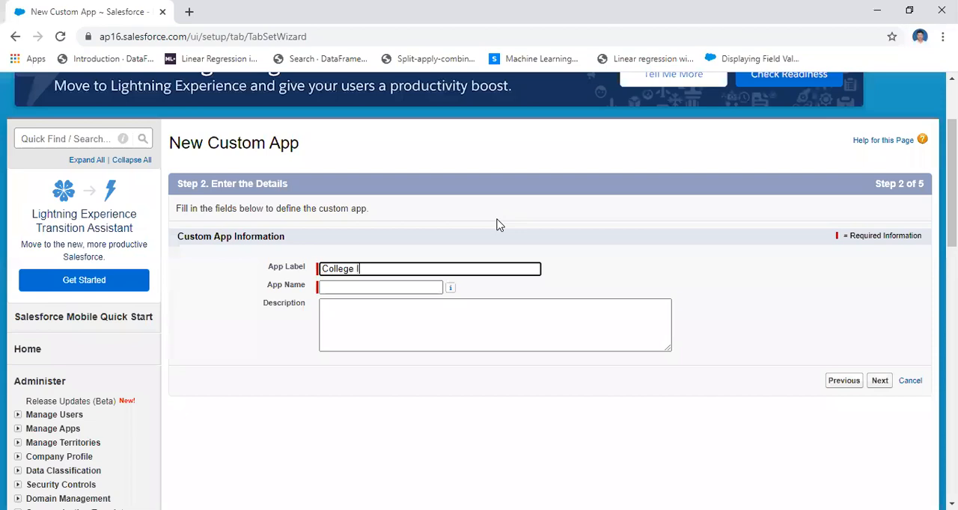
pyautogui.write('f')
pyautogui.click(398, 310)
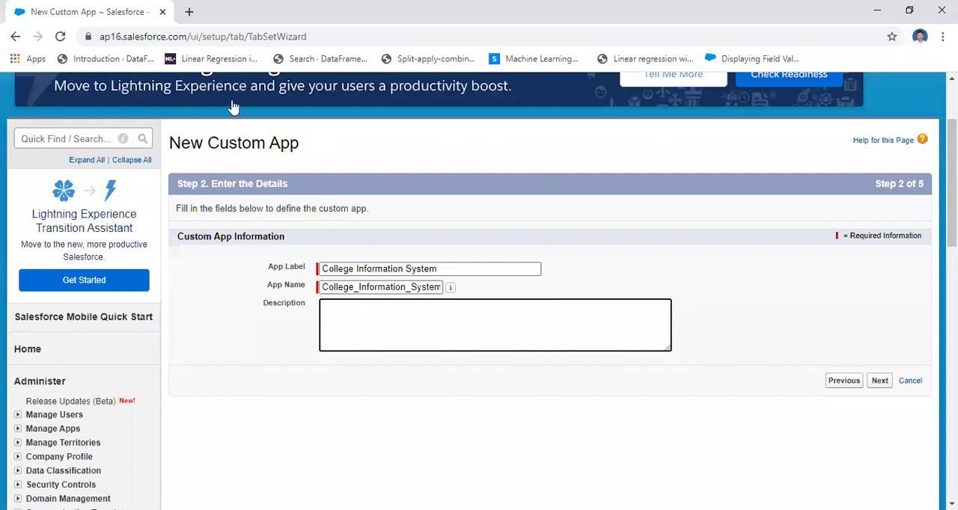
pyautogui.scroll(2, 233, 109)
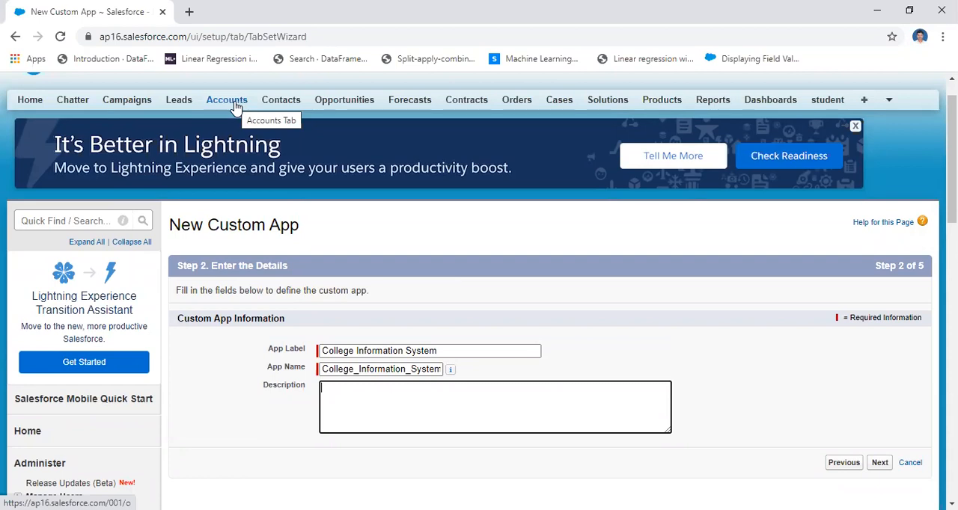
pyautogui.click(456, 350)
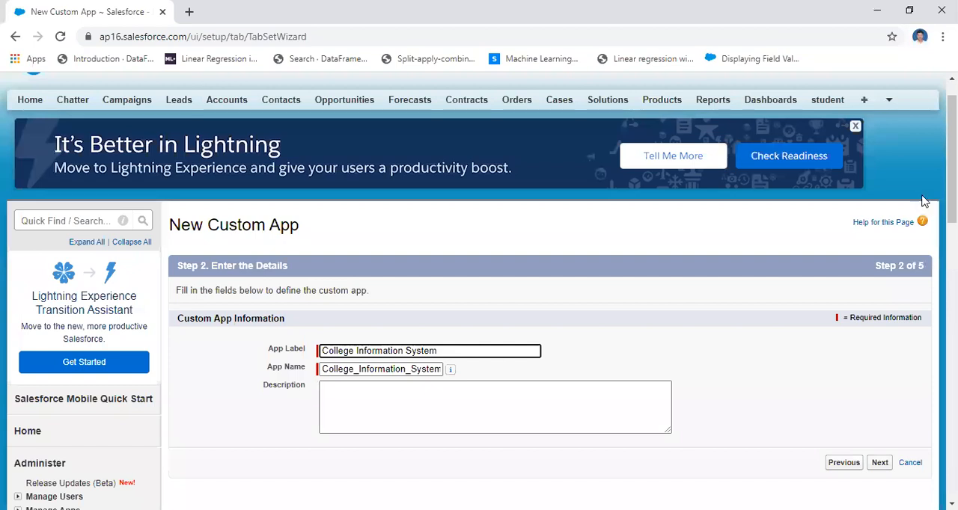
# Accept the College Information System app details and proceed to choosing the logo image source.
pyautogui.scroll(-3, 883, 219)
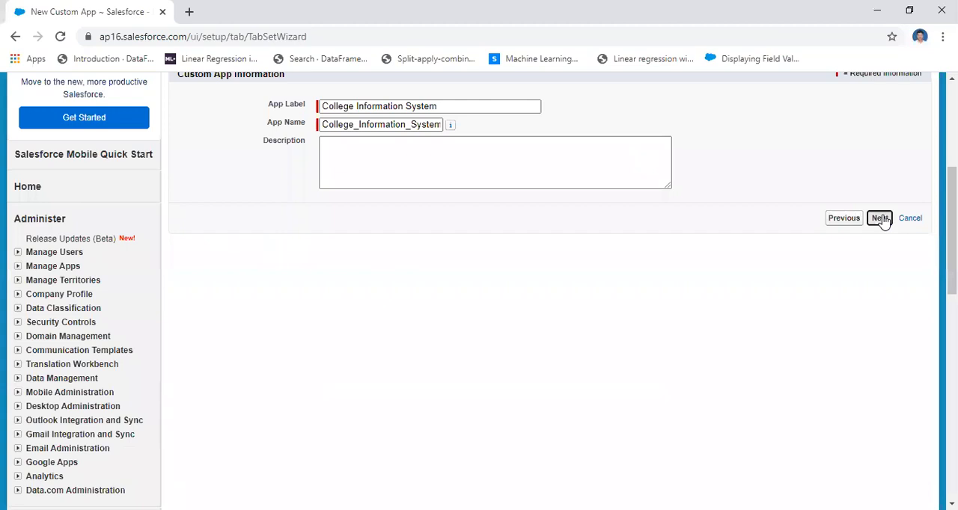
pyautogui.click(881, 219)
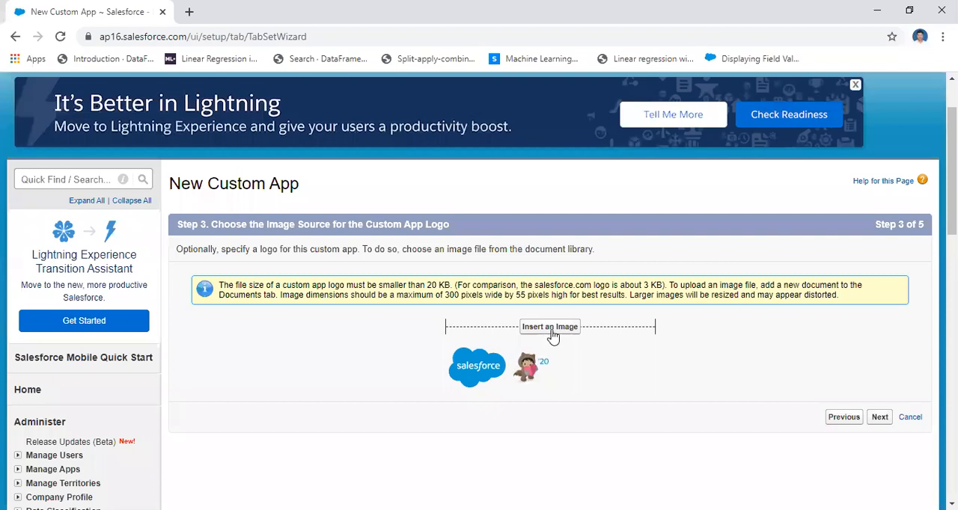
# Browse the document library folders, including My Personal Documents, for a custom app logo and close the image picker without inserting one.
pyautogui.click(553, 337)
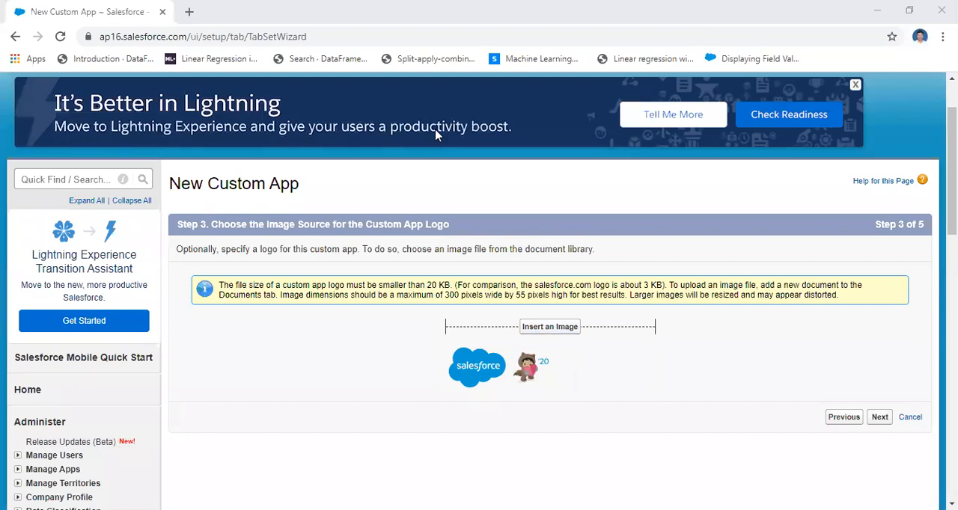
pyautogui.click(153, 145)
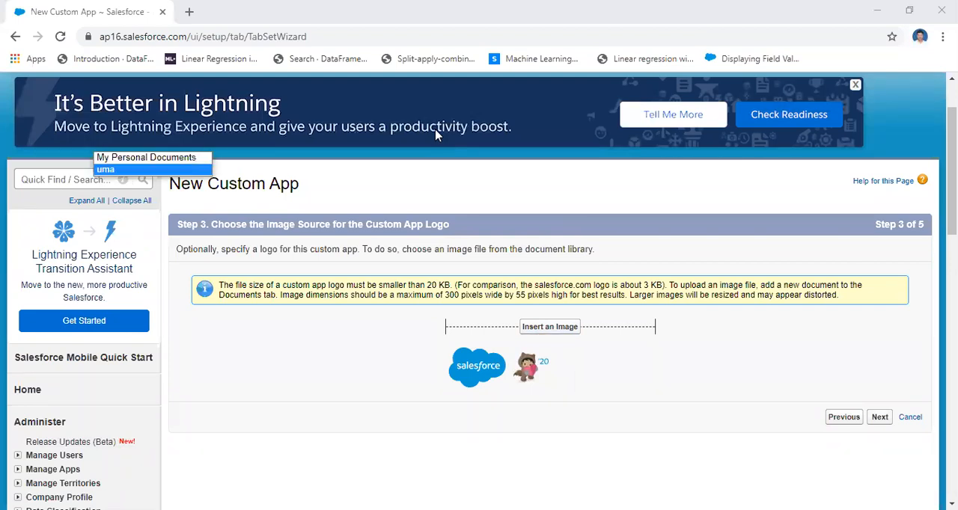
pyautogui.click(152, 170)
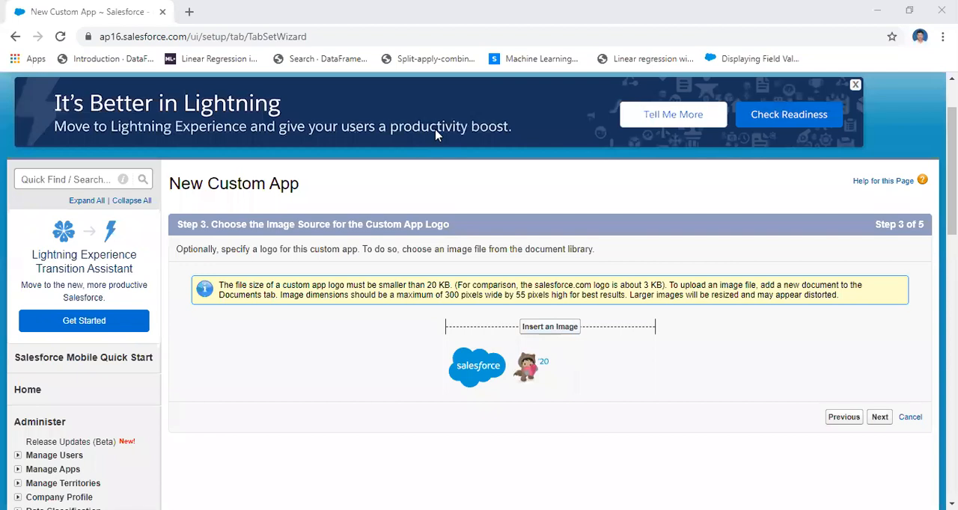
pyautogui.click(153, 145)
pyautogui.click(153, 157)
pyautogui.click(437, 132)
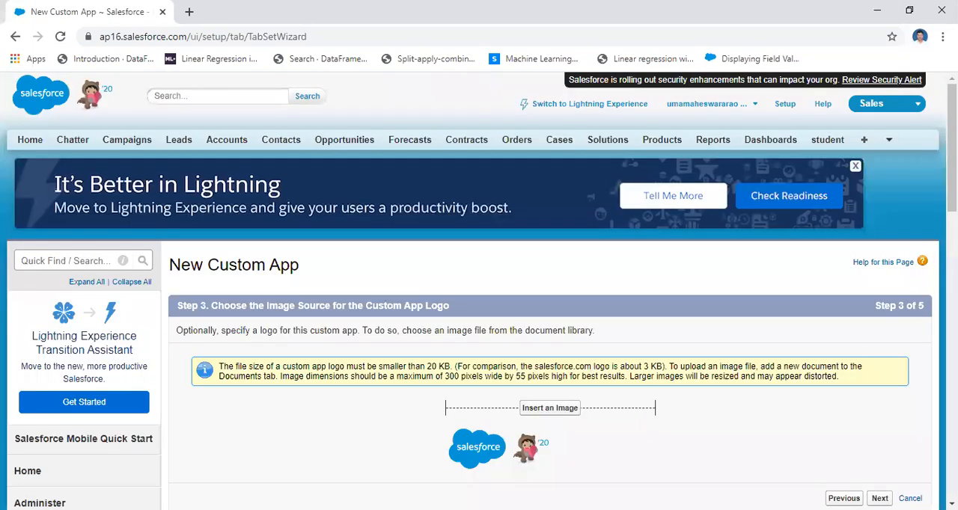
# Continue without a custom logo to the tab selection and look through the available tabs.
pyautogui.scroll(-2, 928, 277)
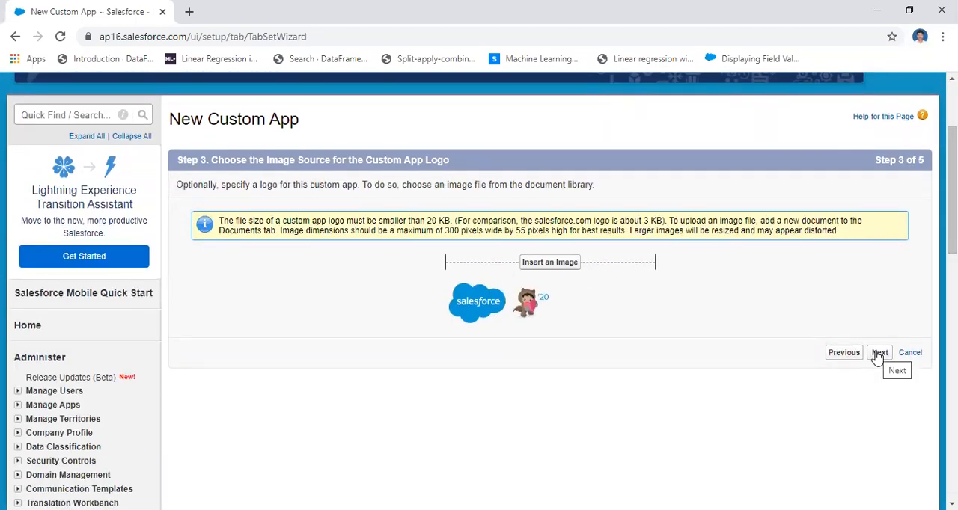
pyautogui.click(880, 353)
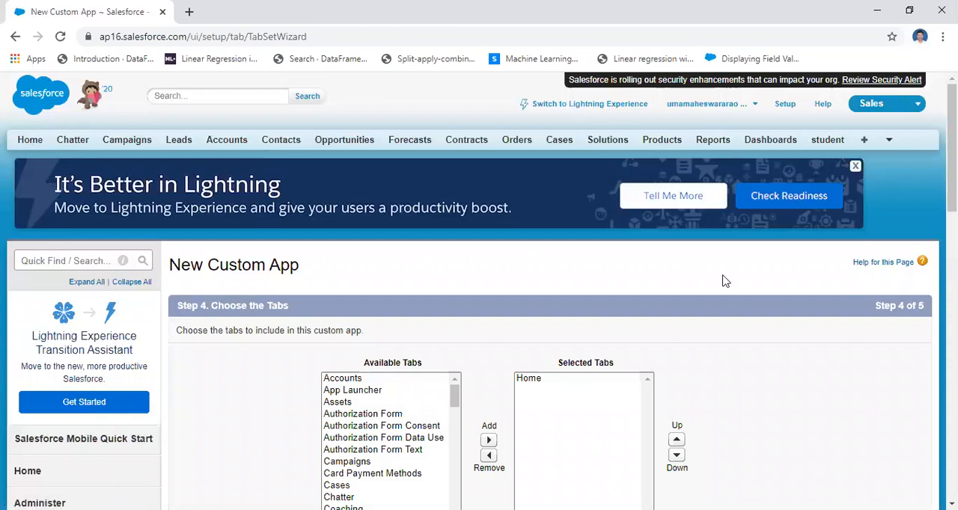
pyautogui.moveTo(952, 176); pyautogui.dragTo(952, 210)
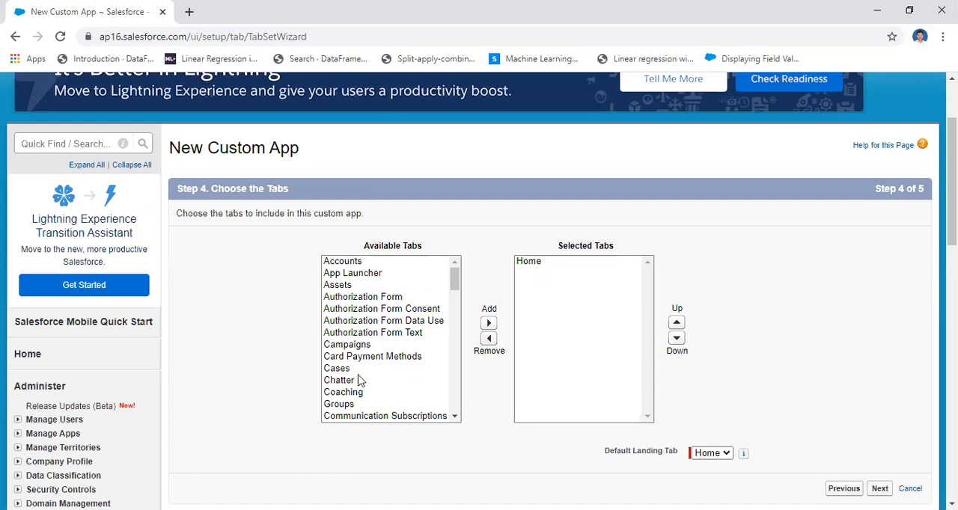
pyautogui.click(456, 371)
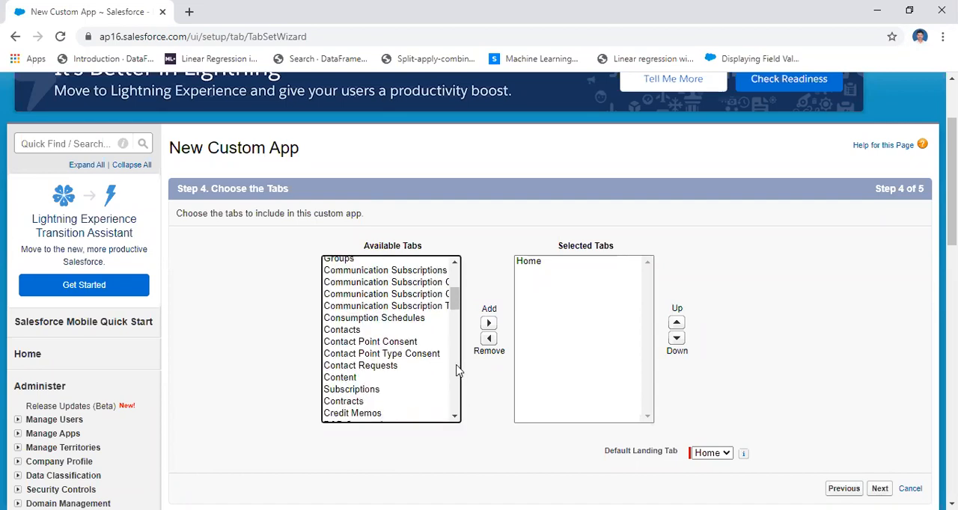
pyautogui.scroll(3, 453, 285)
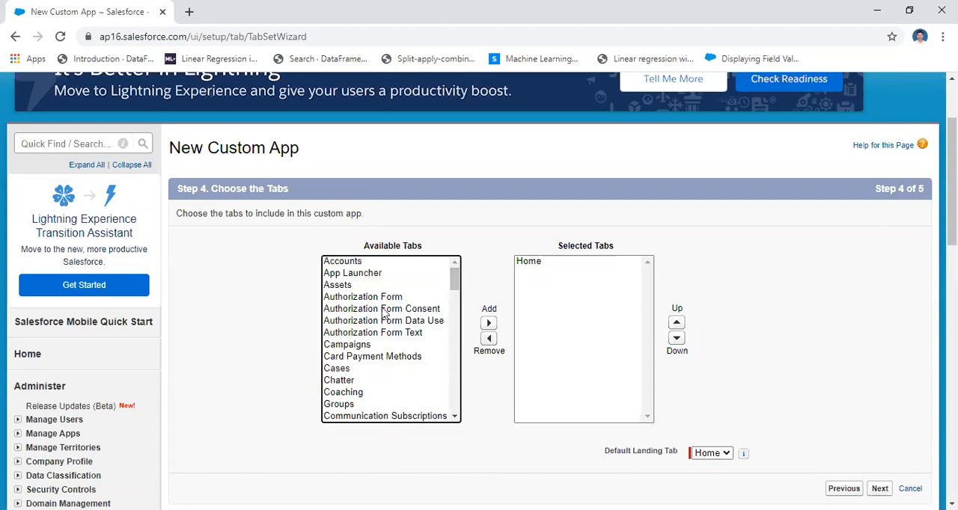
# Add the Assets and Card Payment Methods tabs to the app's selected tabs, and remove both again.
pyautogui.click(337, 287)
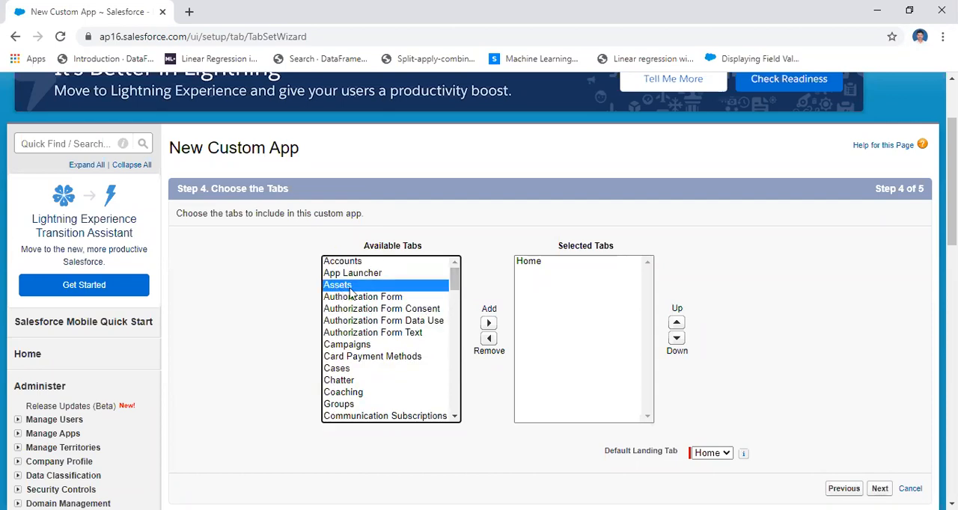
pyautogui.click(489, 324)
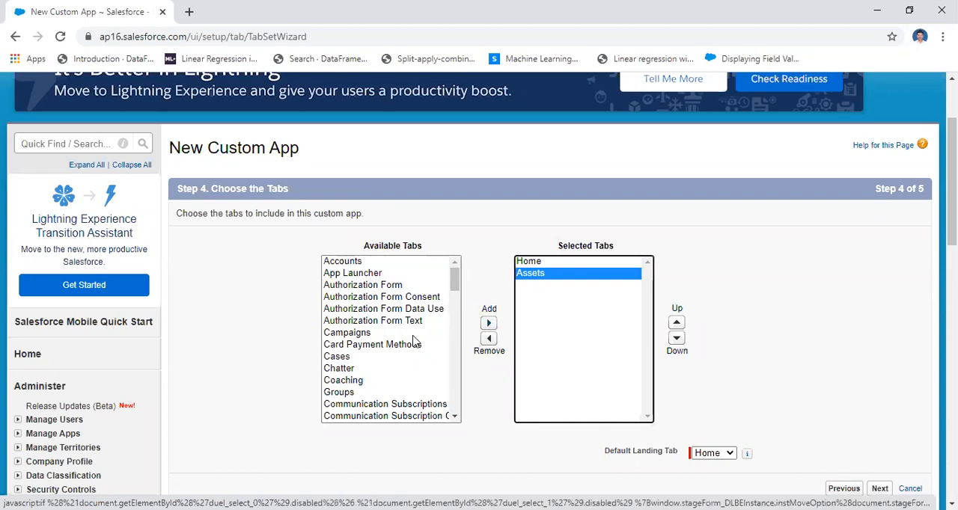
pyautogui.click(357, 346)
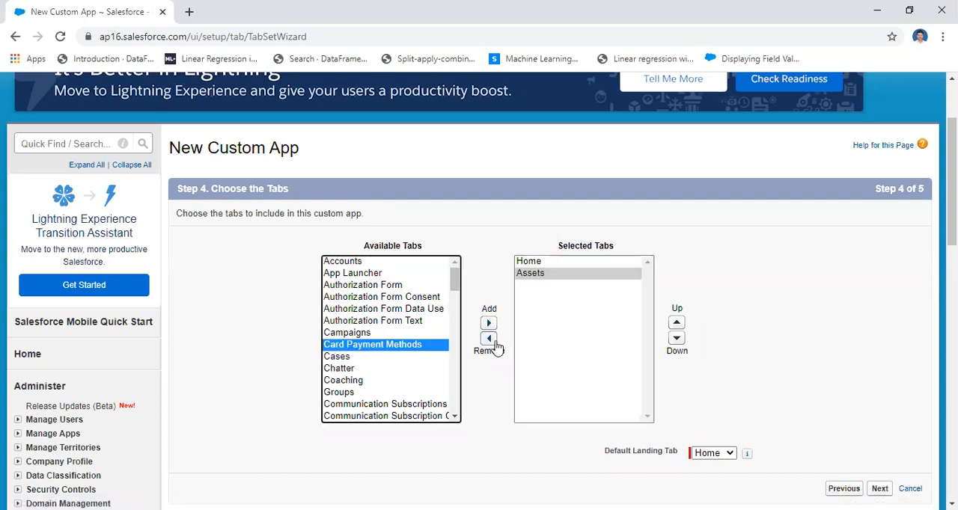
pyautogui.click(489, 324)
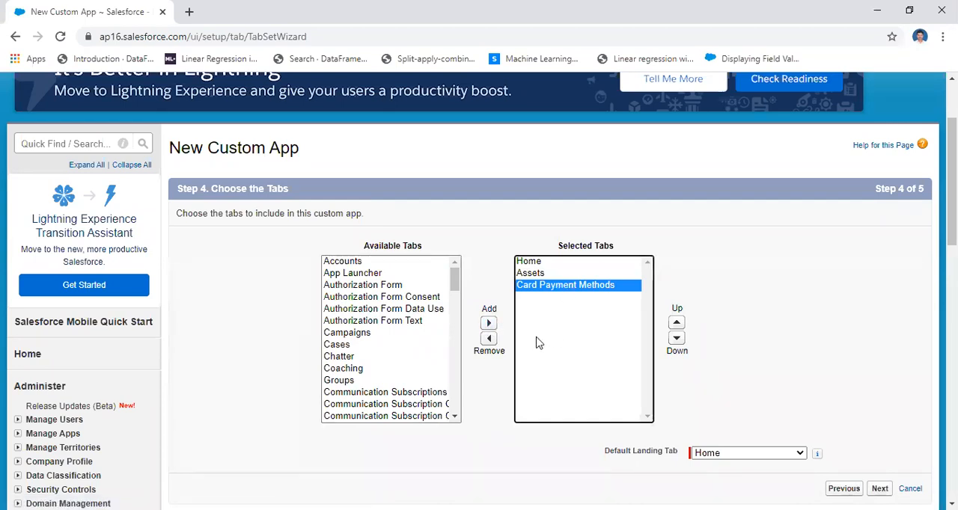
pyautogui.click(489, 339)
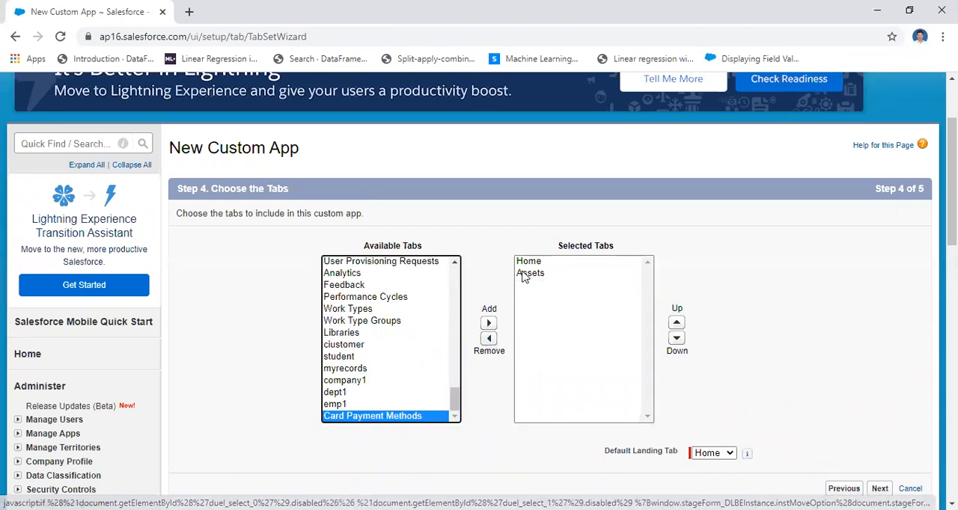
pyautogui.click(527, 274)
pyautogui.click(490, 339)
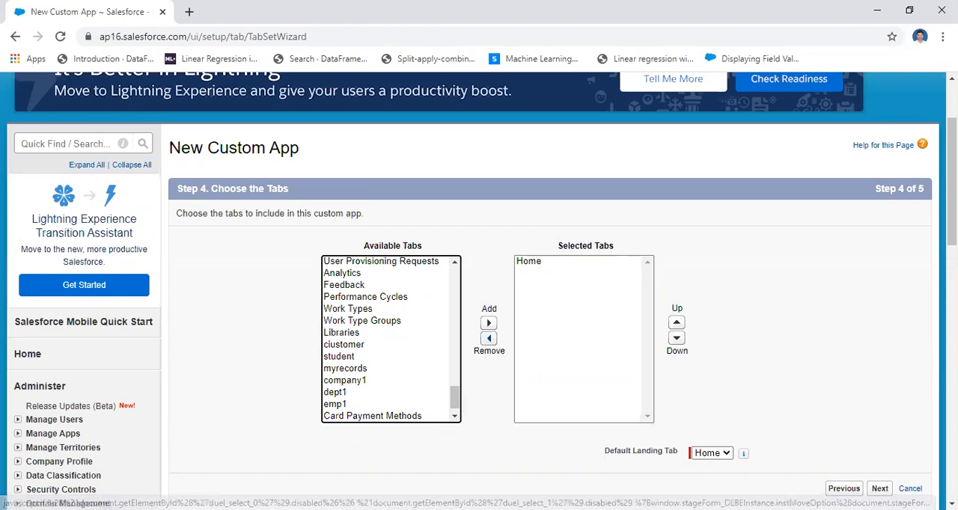
# Keep Home as the only selected tab and the default landing tab, and proceed to the profile assignment.
pyautogui.scroll(-2, 479, 292)
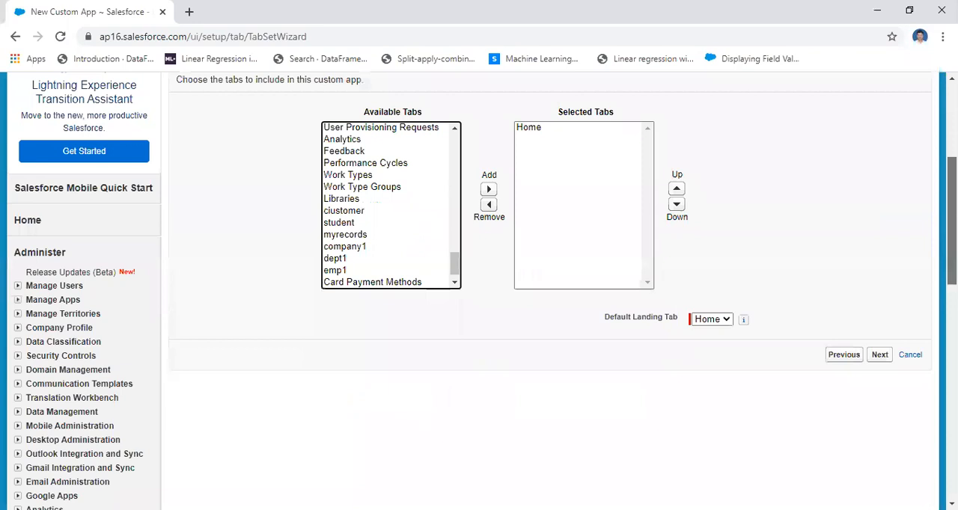
pyautogui.scroll(-1, 638, 163)
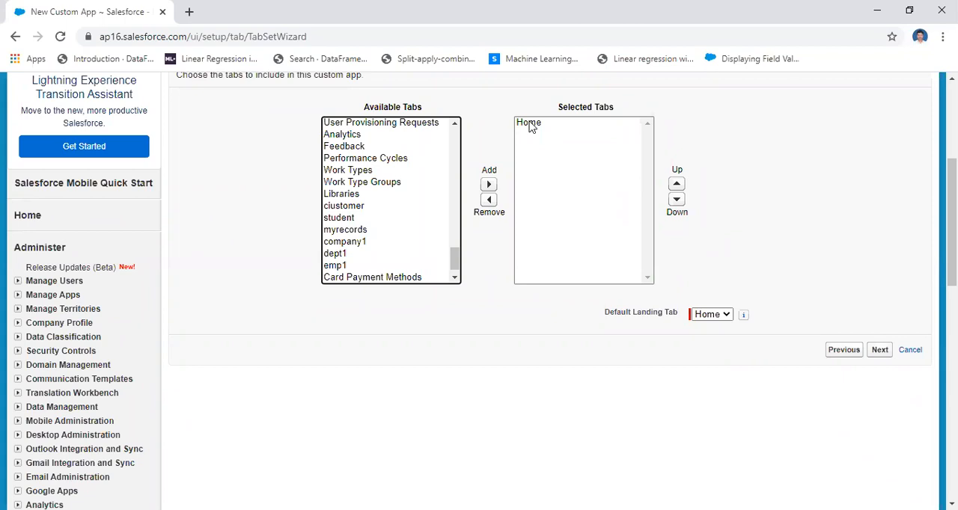
pyautogui.doubleClick(931, 99)
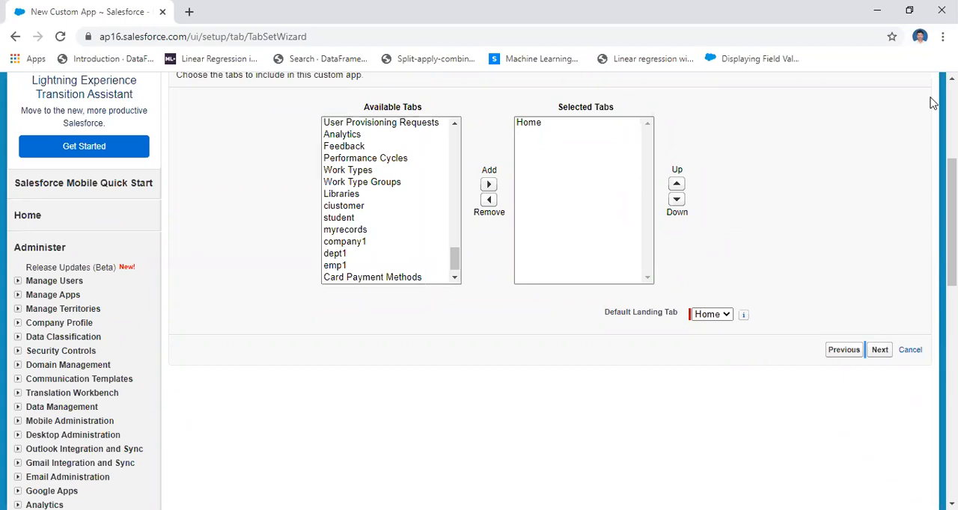
pyautogui.scroll(2, 951, 217)
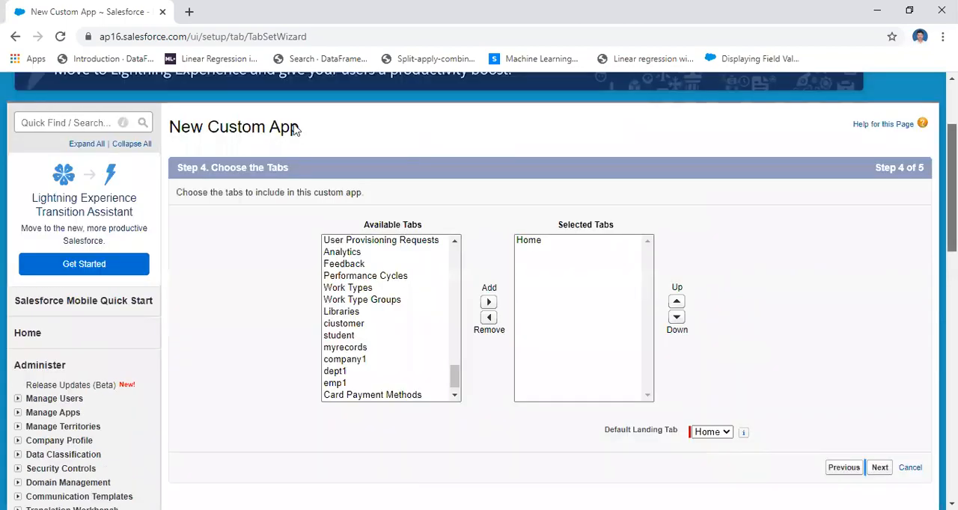
pyautogui.scroll(1, 294, 129)
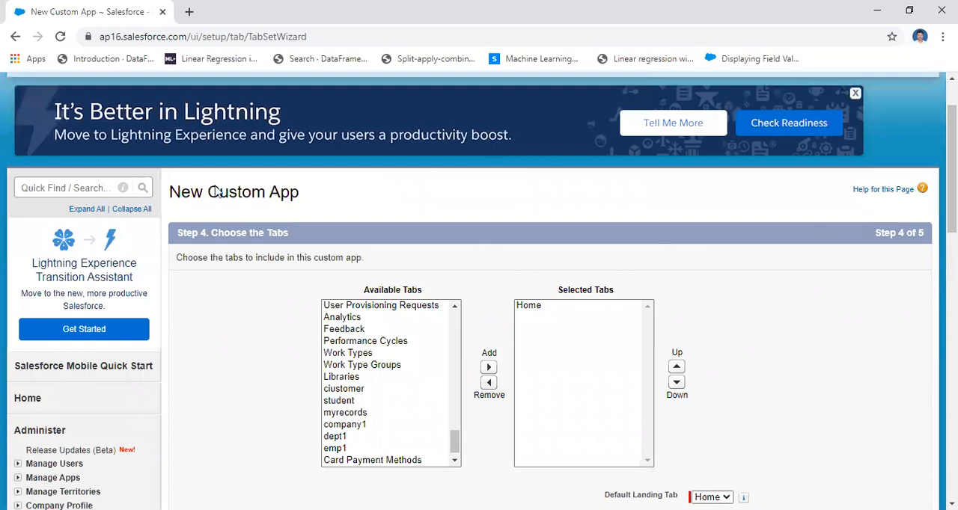
pyautogui.scroll(1, 217, 191)
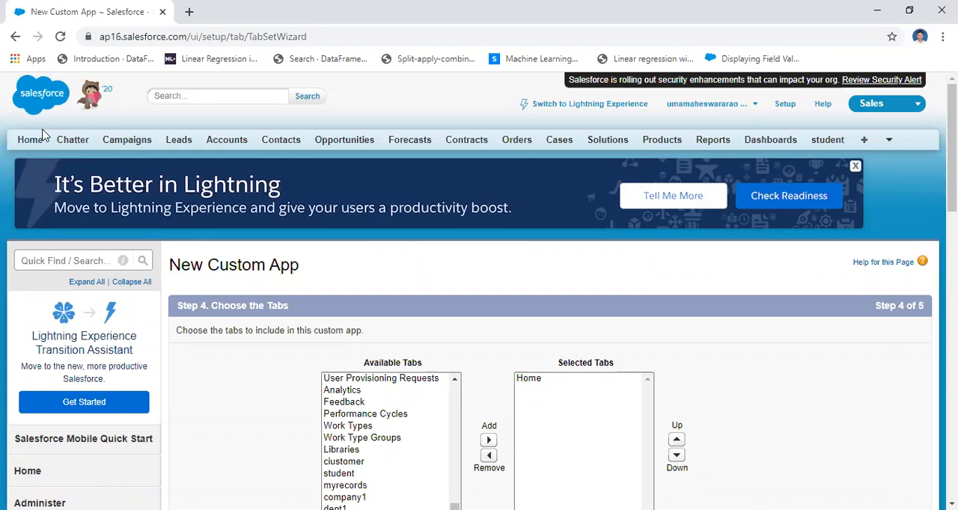
pyautogui.moveTo(952, 187); pyautogui.dragTo(952, 218)
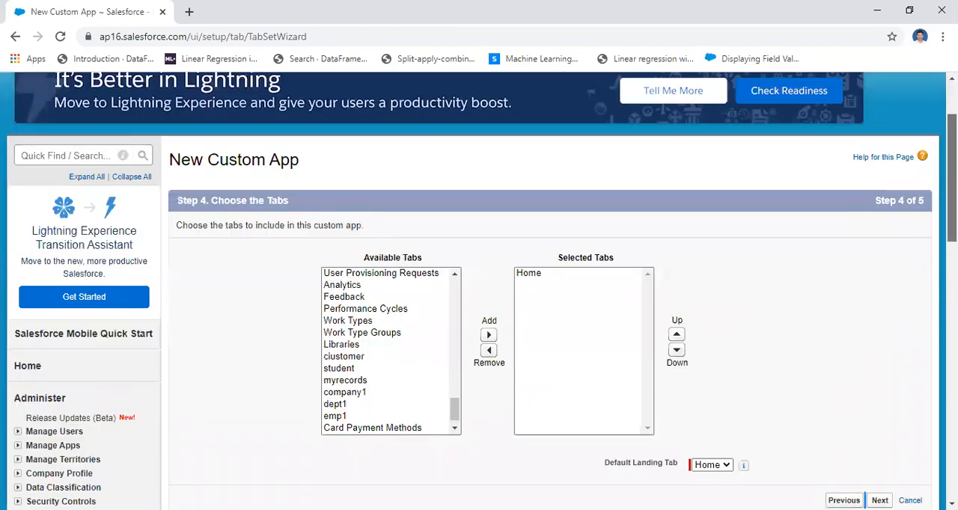
pyautogui.scroll(-3, 554, 299)
pyautogui.click(880, 310)
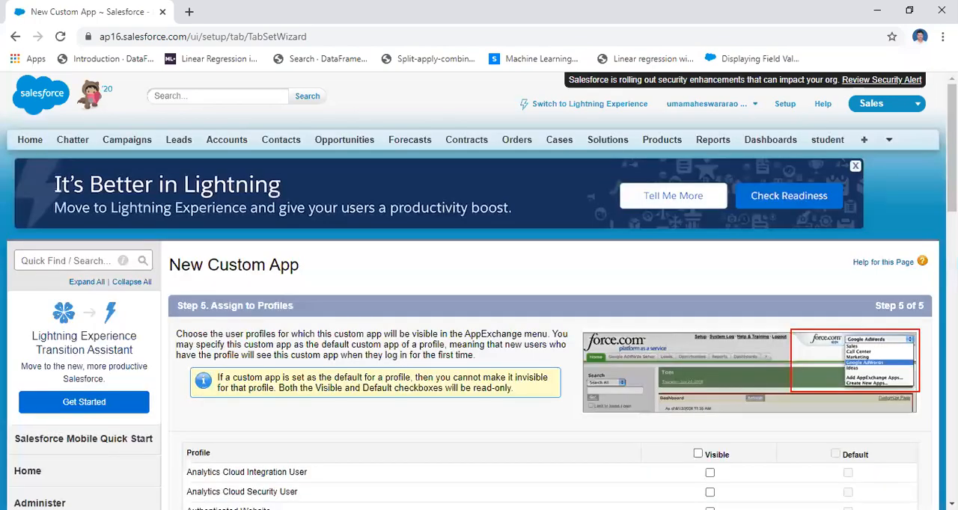
# Make the custom app visible to the System Administrator profile and to all other profiles, without setting it as default.
pyautogui.scroll(-5, 479, 299)
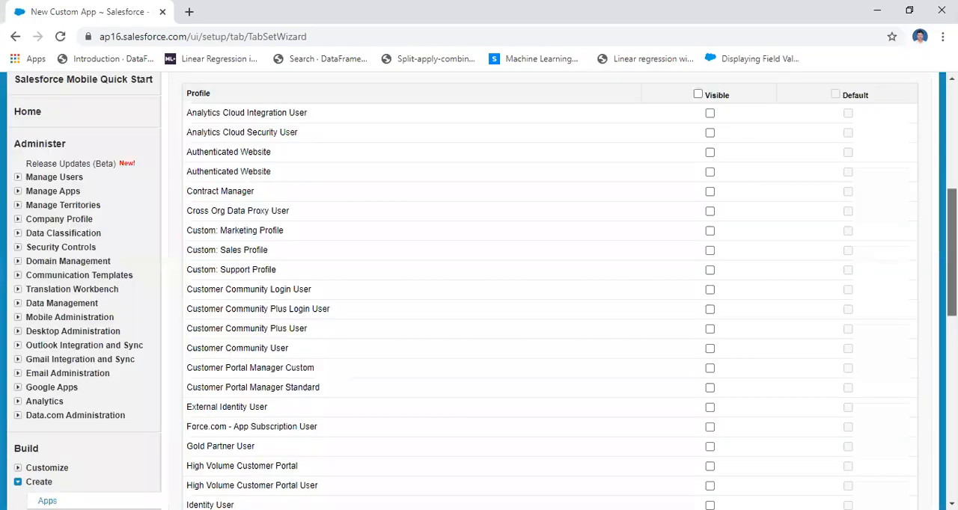
pyautogui.scroll(-6, 620, 421)
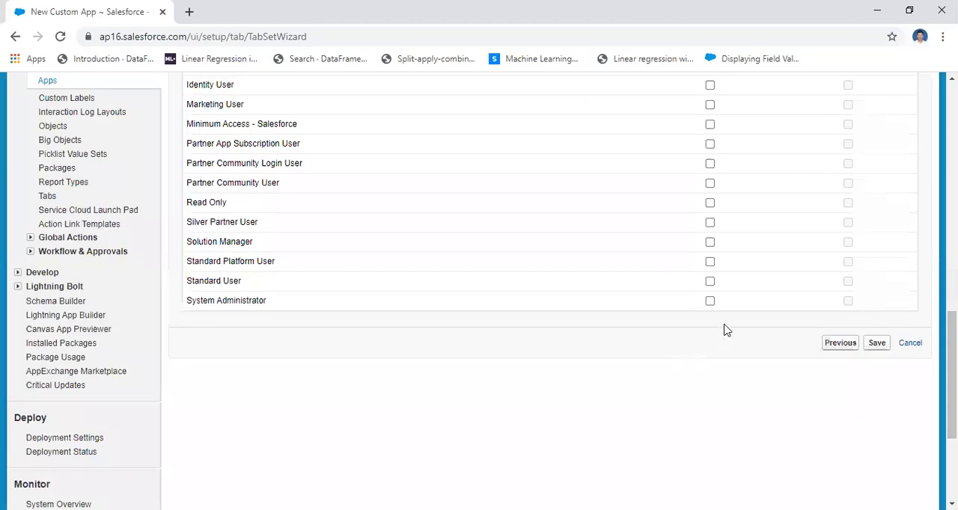
pyautogui.click(709, 301)
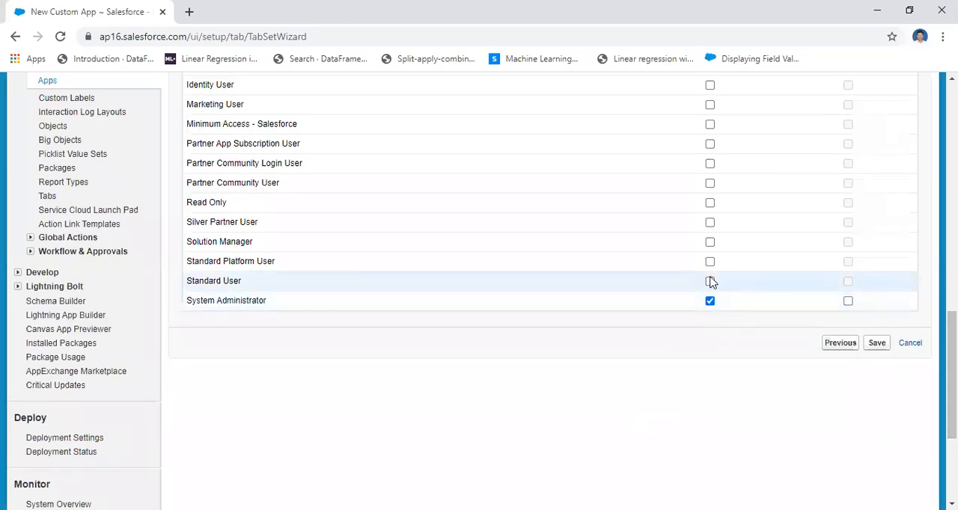
pyautogui.scroll(6, 550, 292)
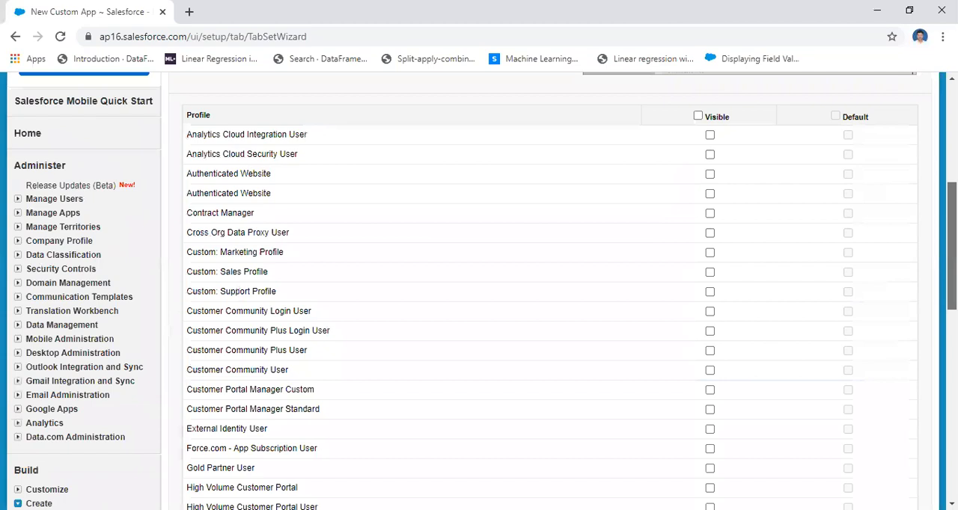
pyautogui.scroll(3, 700, 337)
pyautogui.click(700, 337)
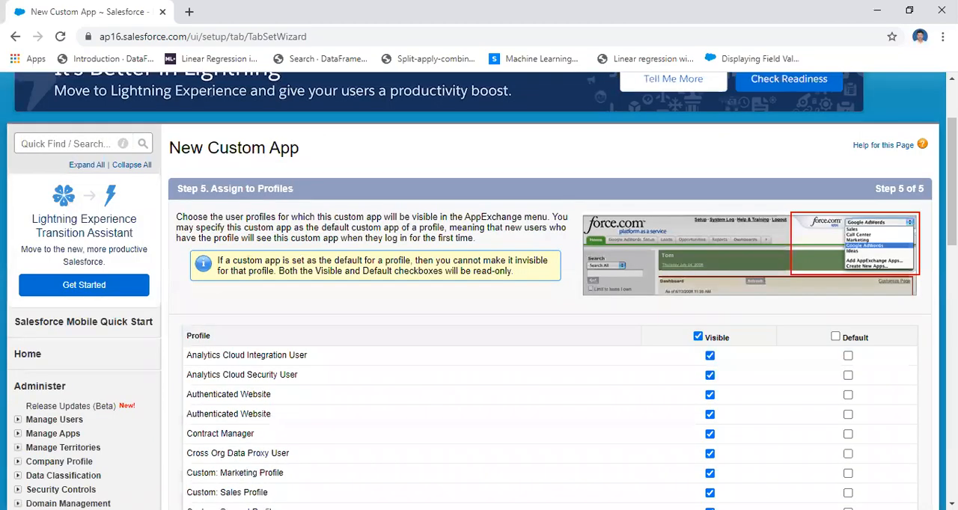
pyautogui.moveTo(952, 182); pyautogui.dragTo(952, 426)
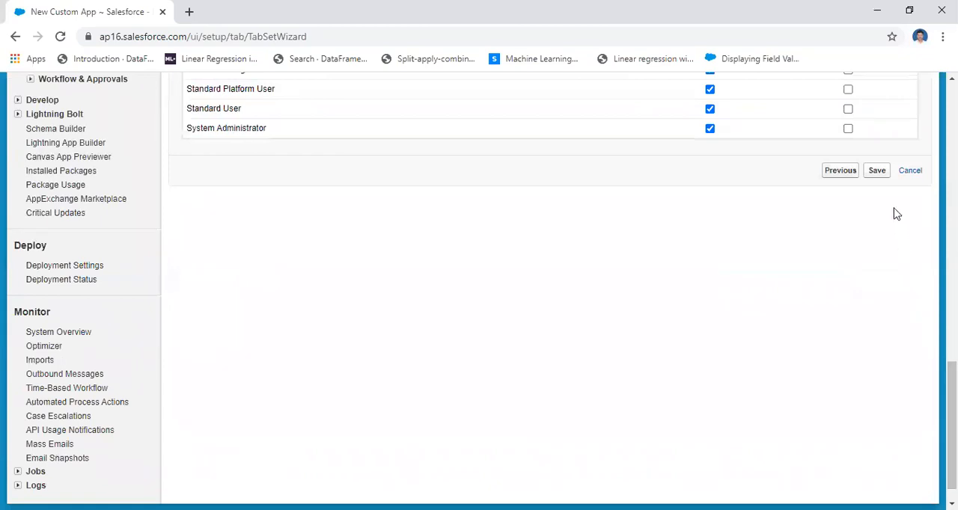
# Save the new custom app and check the College Information System entry in the Apps list.
pyautogui.click(883, 173)
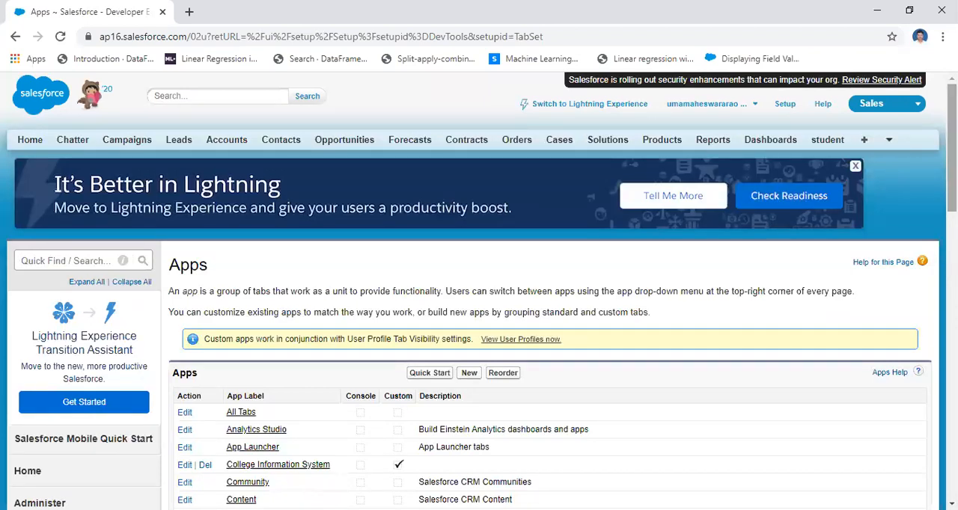
pyautogui.scroll(-3, 377, 363)
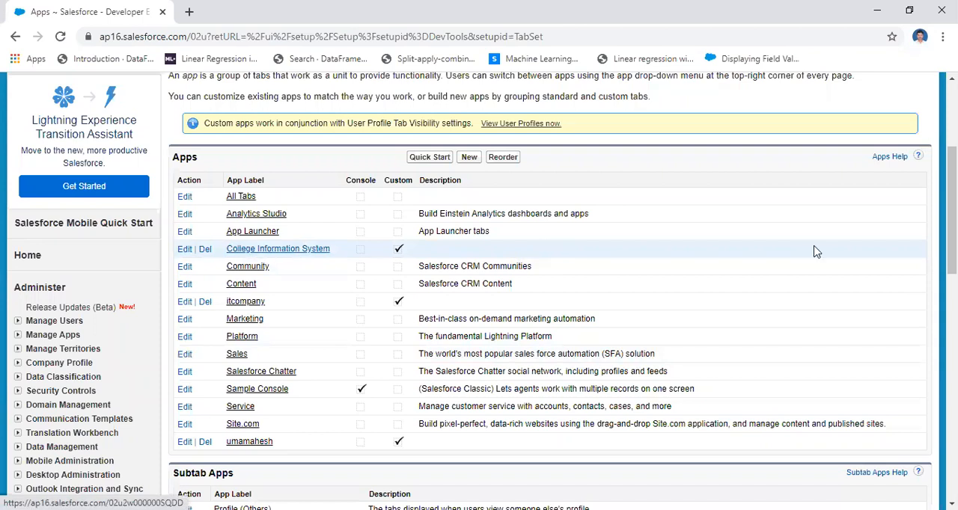
pyautogui.moveTo(952, 210); pyautogui.dragTo(952, 150)
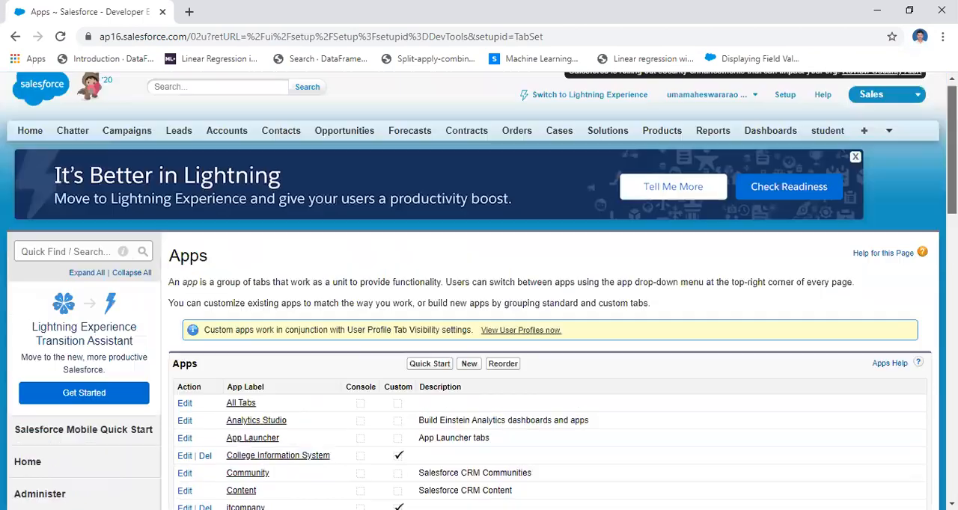
pyautogui.scroll(1, 479, 291)
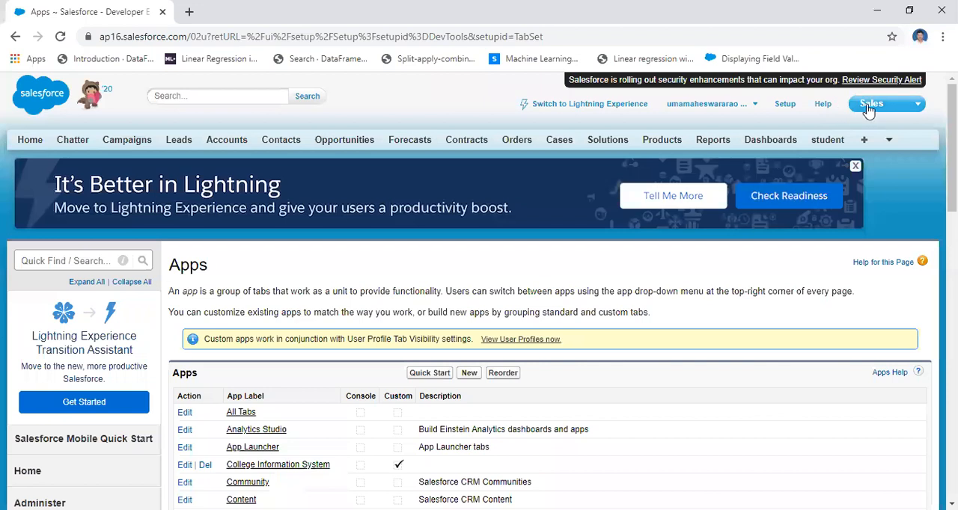
# Switch the active app to College Information System and review its example tables on the PowerPoint slide.
pyautogui.click(919, 110)
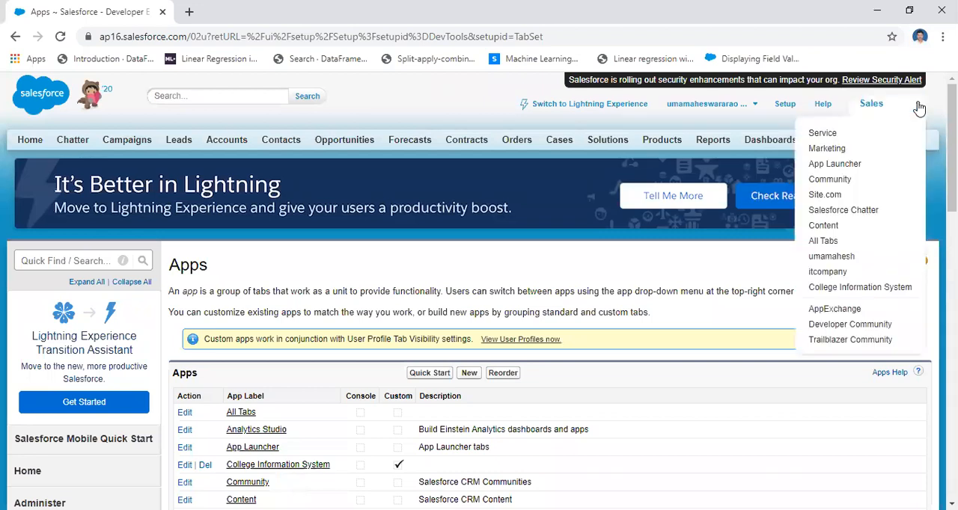
pyautogui.click(877, 289)
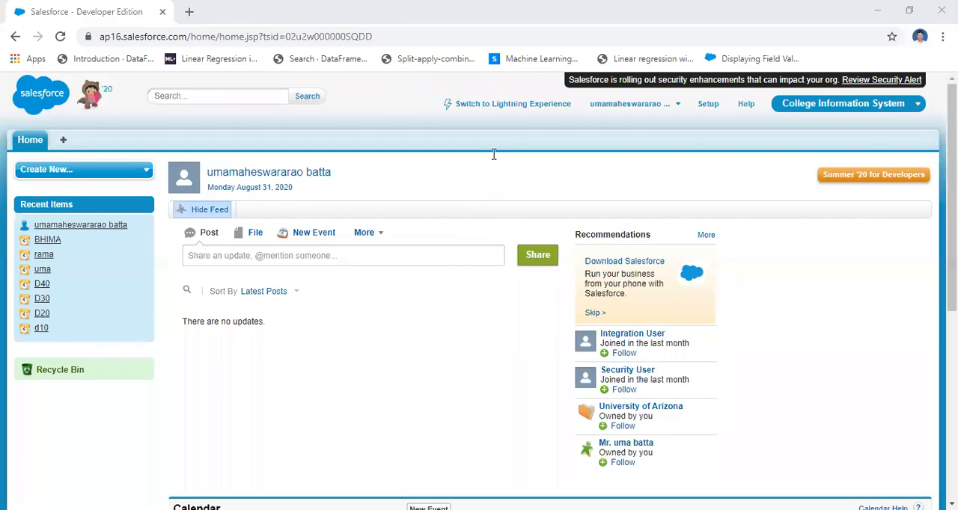
pyautogui.hotkey('alt', 'Tab')
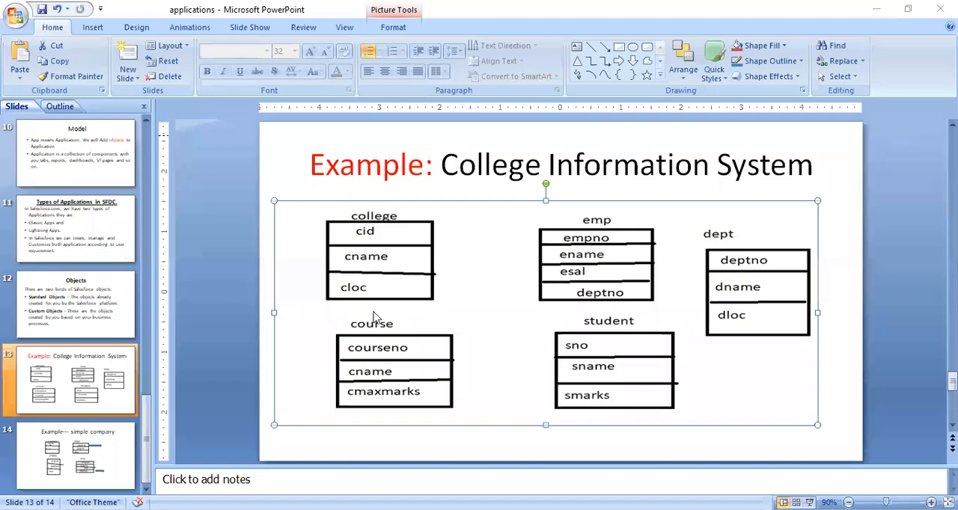
pyautogui.hotkey('alt', 'Tab')
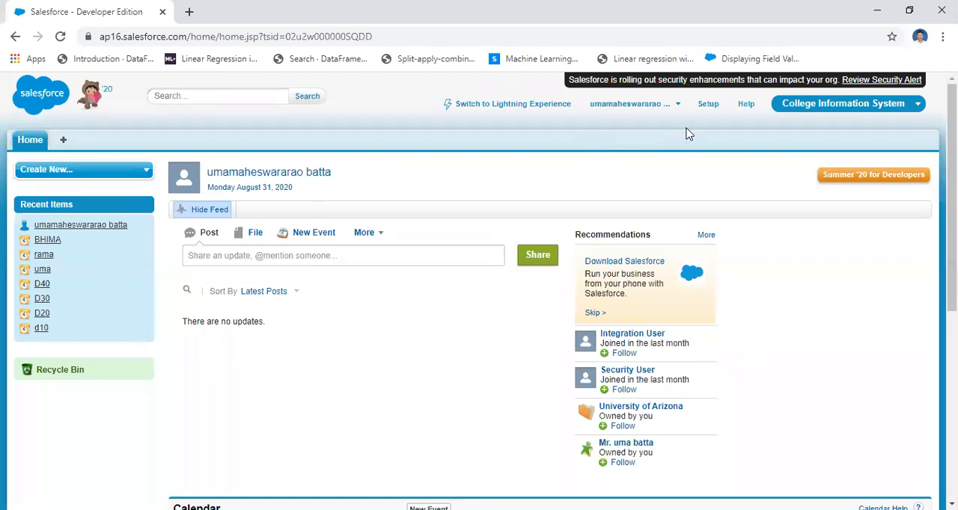
# Open the Custom Objects page from the Create section under Build in the Salesforce setup.
pyautogui.click(712, 109)
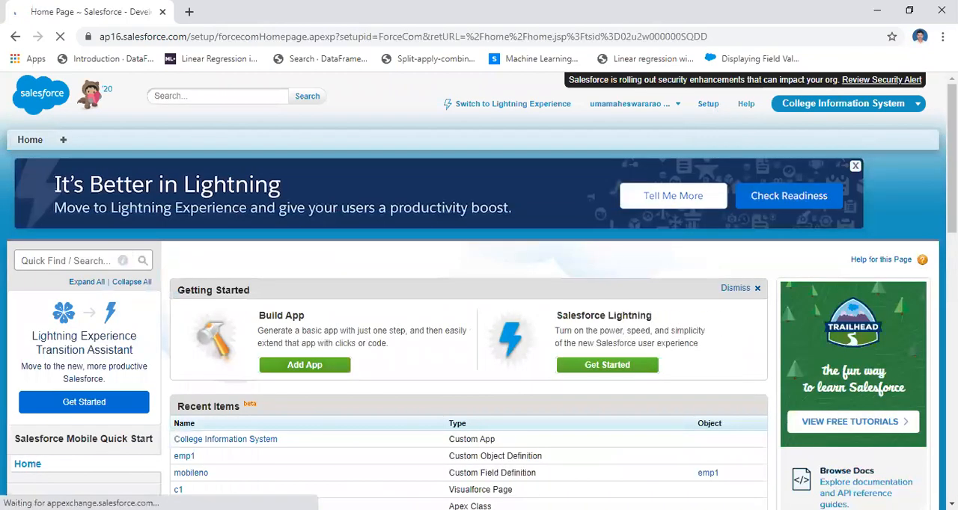
pyautogui.scroll(-2, 479, 299)
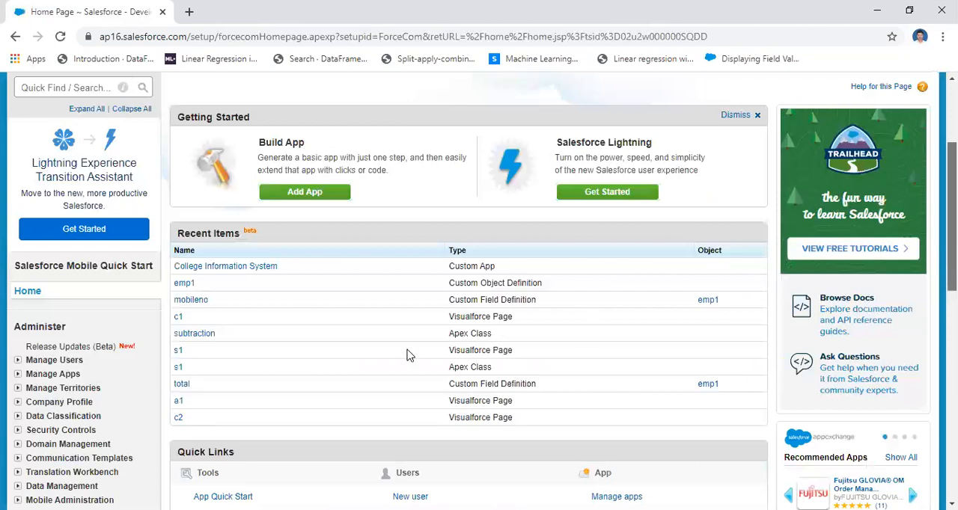
pyautogui.scroll(-5, 410, 356)
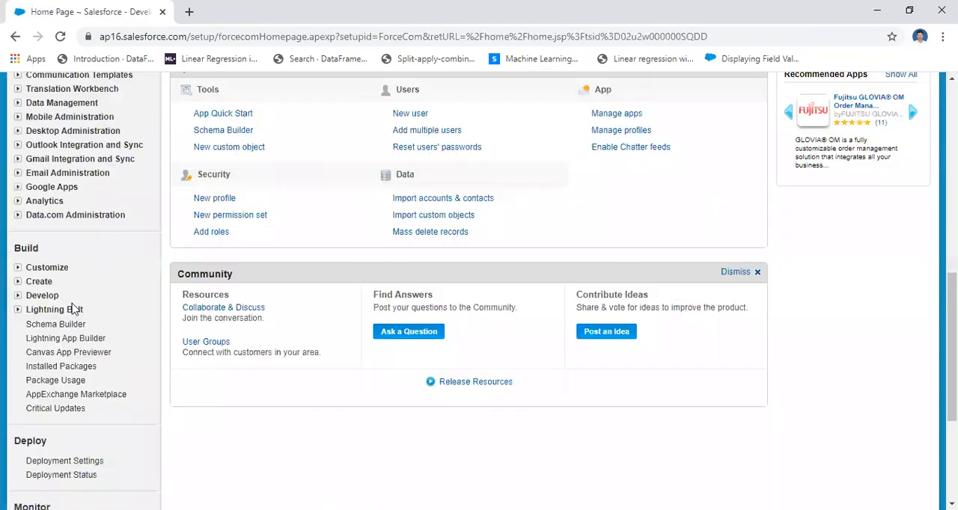
pyautogui.click(17, 282)
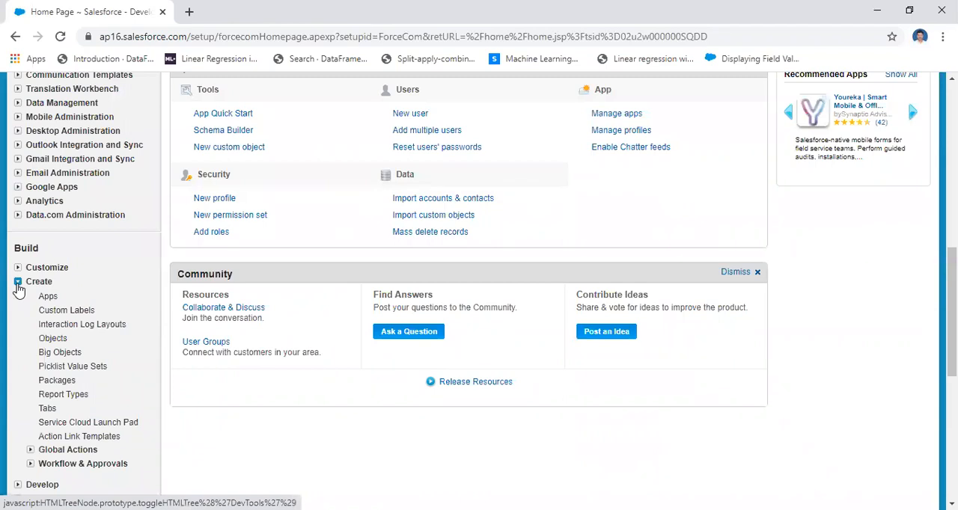
pyautogui.click(55, 343)
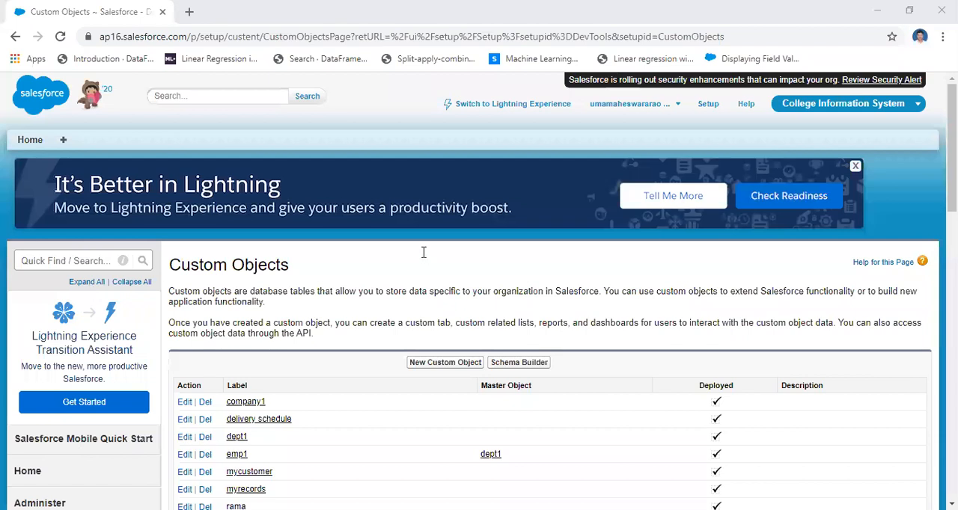
# Switch to PowerPoint and enter the path "Setup→cretae→" as the first bullet on blank slide 15.
pyautogui.hotkey('alt', 'Tab')
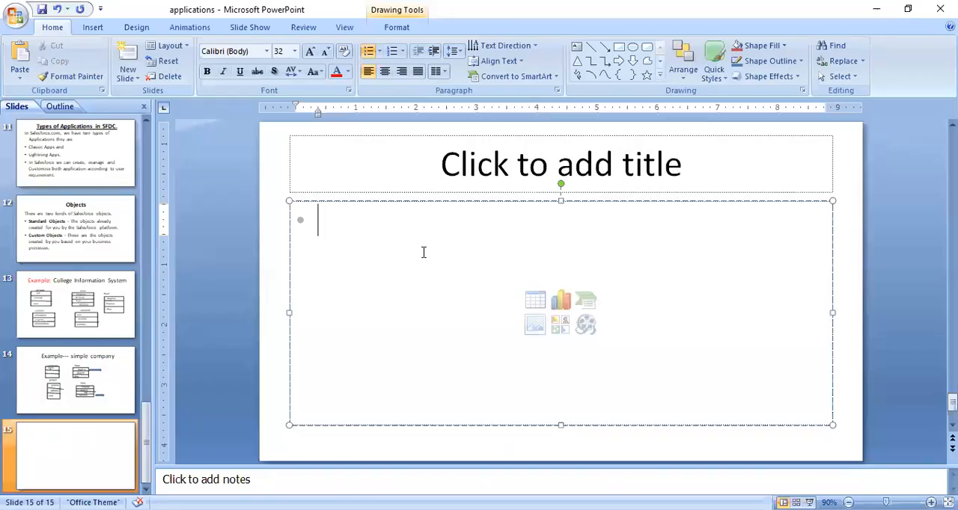
pyautogui.write('se')
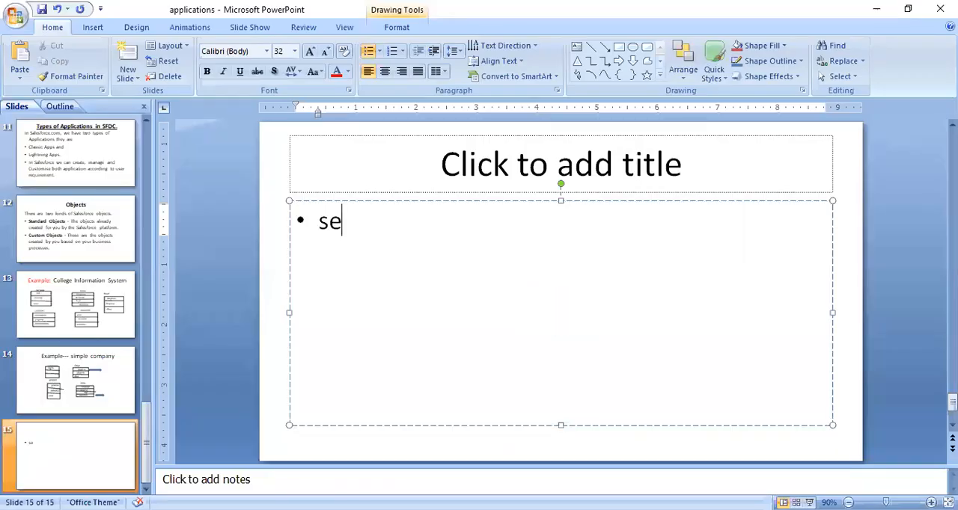
pyautogui.write('tup--')
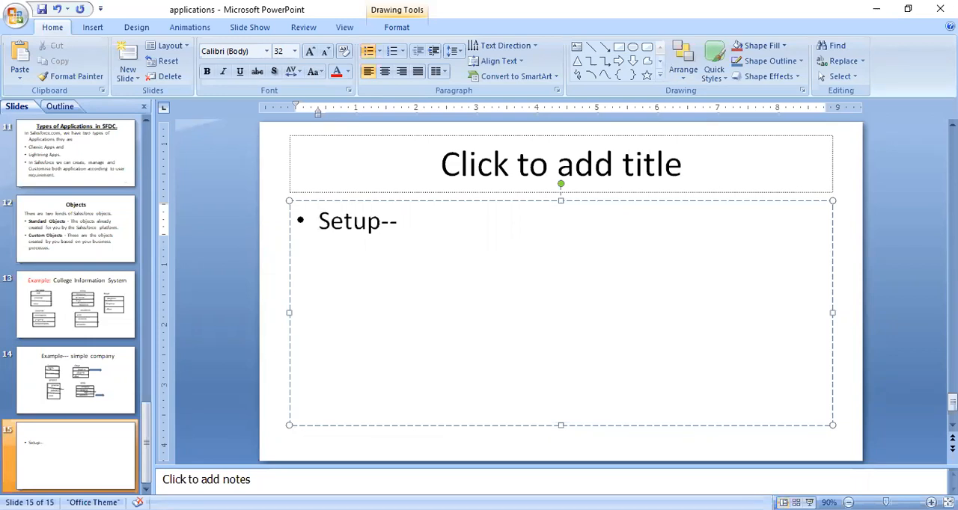
pyautogui.write('>')
pyautogui.write('creta')
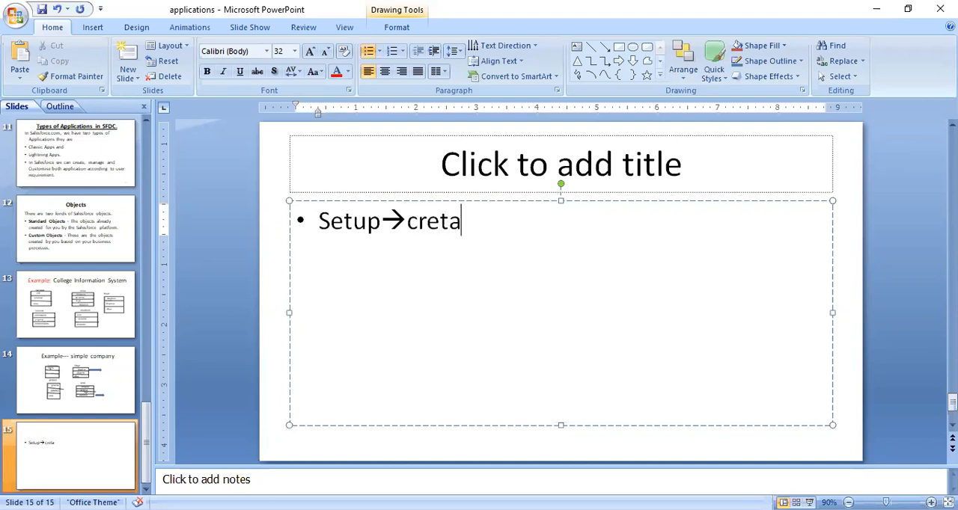
pyautogui.write('e--.')
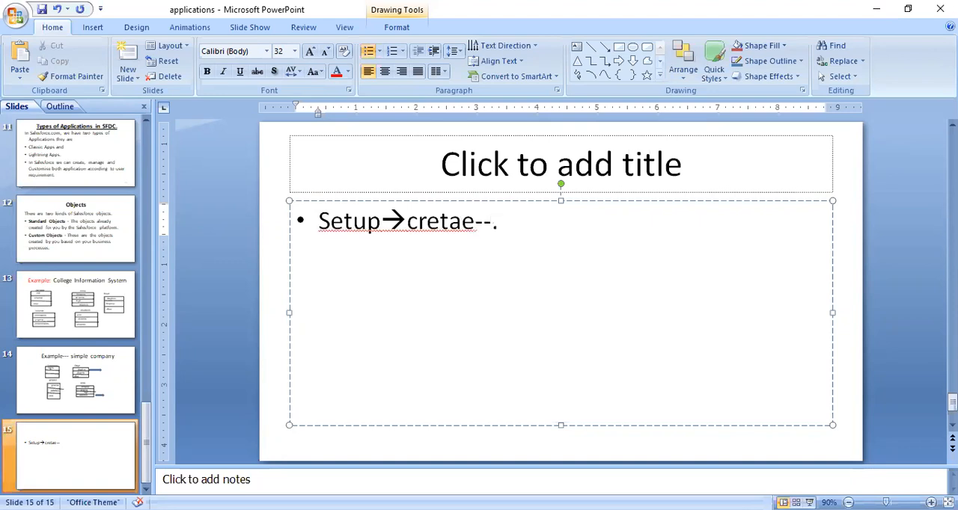
pyautogui.press('BackSpace')
pyautogui.write('>')
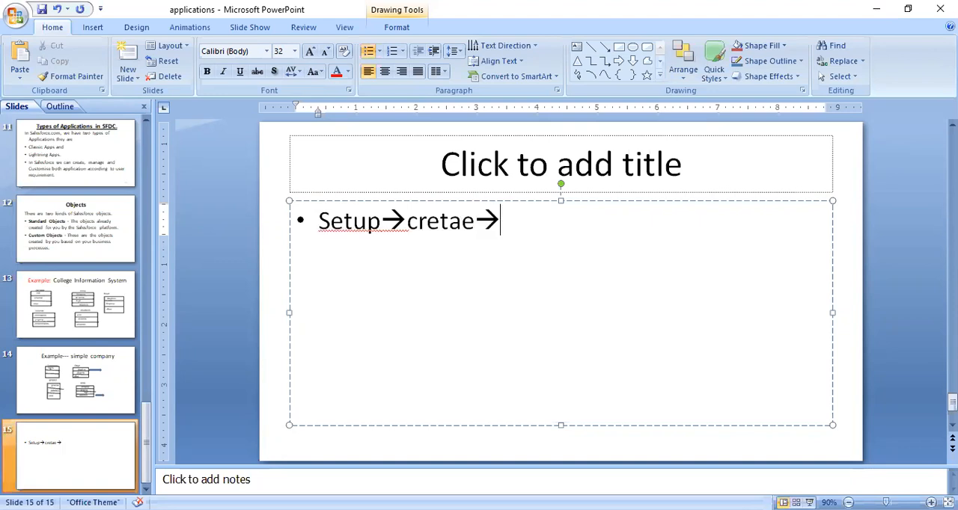
# Insert "build→" between "Setup→" and "cretae→" in the bullet on slide 15.
pyautogui.press('Left')
pyautogui.press('Left')
pyautogui.press('Left')
pyautogui.press('Left')
pyautogui.press('Left')
pyautogui.press('Left')
pyautogui.press('Left')
pyautogui.write('build')
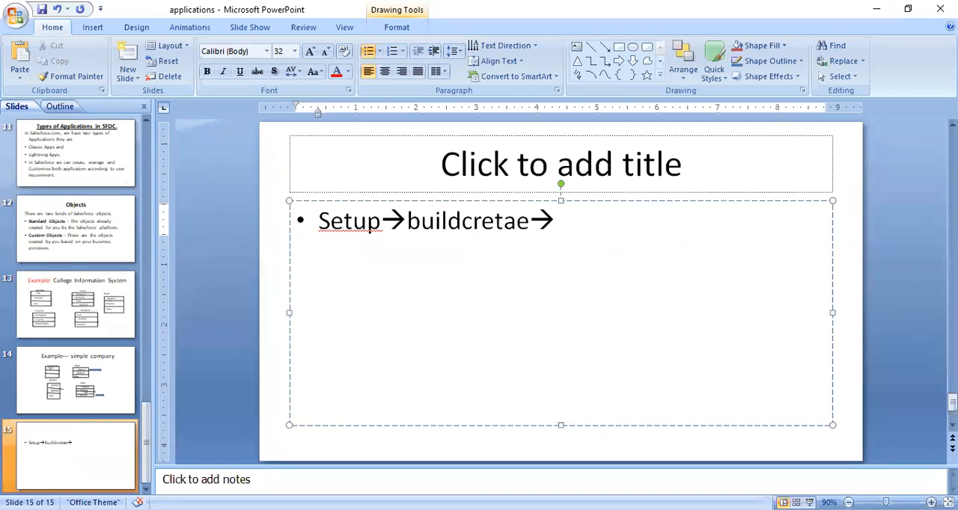
pyautogui.write('-->')
pyautogui.press('Right')
pyautogui.press('Right')
pyautogui.press('Right')
pyautogui.press('Right')
pyautogui.press('Right')
pyautogui.press('Right')
pyautogui.press('Right')
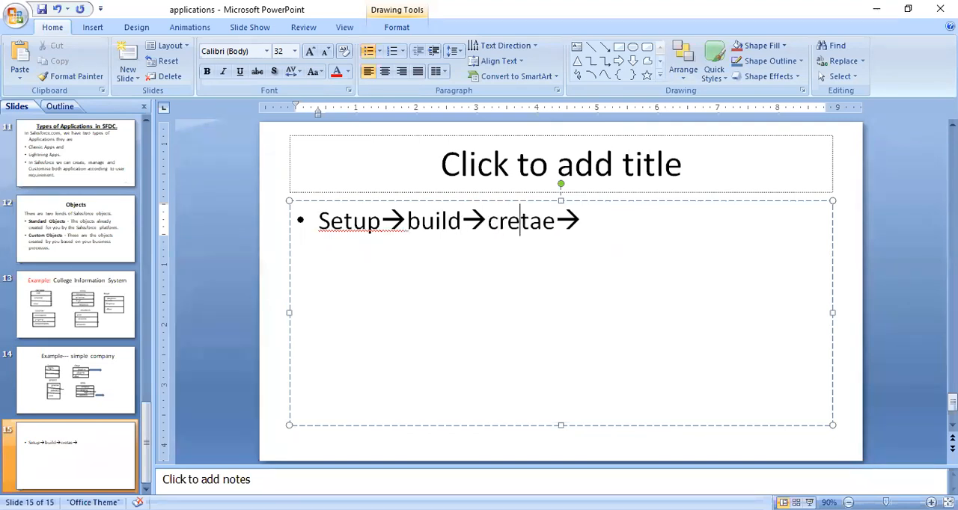
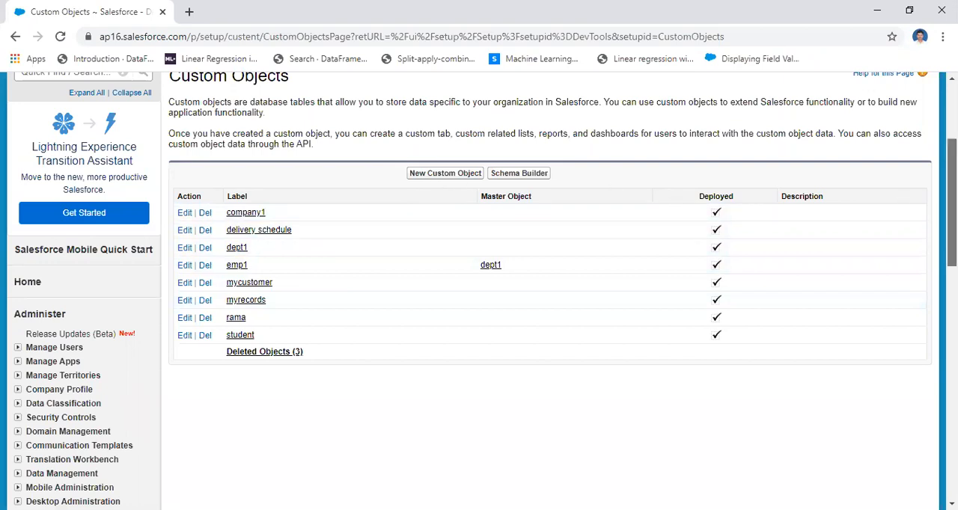
# Start a new custom object and check the College Information System example tables on the PowerPoint slide before returning to the form.
pyautogui.scroll(3, 479, 292)
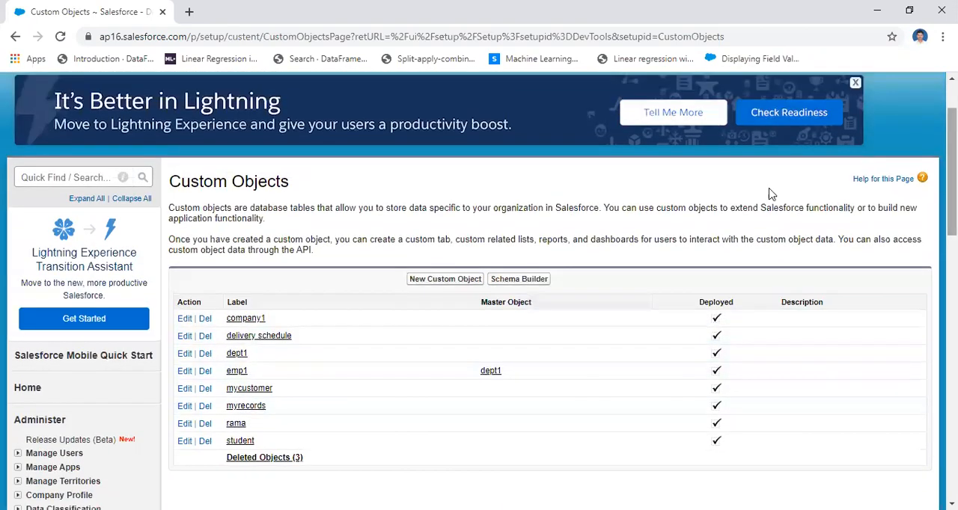
pyautogui.click(448, 279)
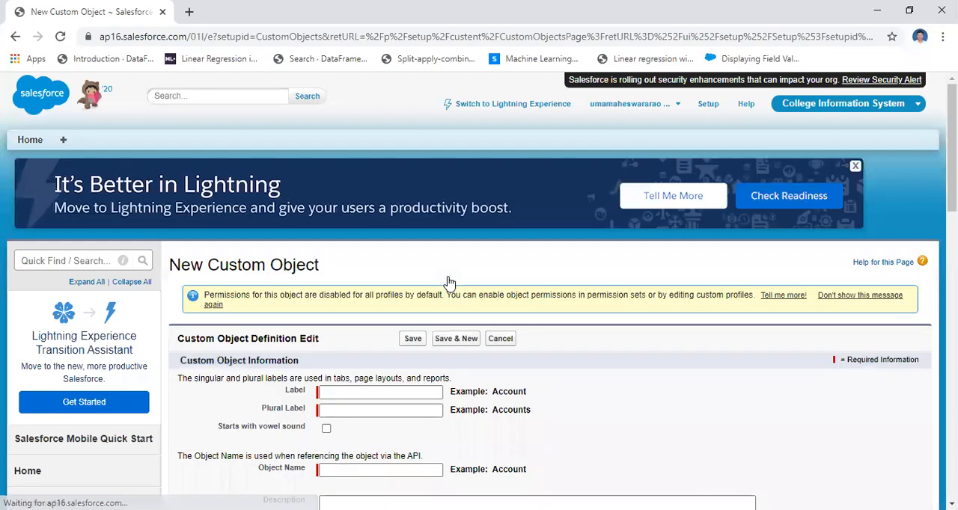
pyautogui.click(349, 394)
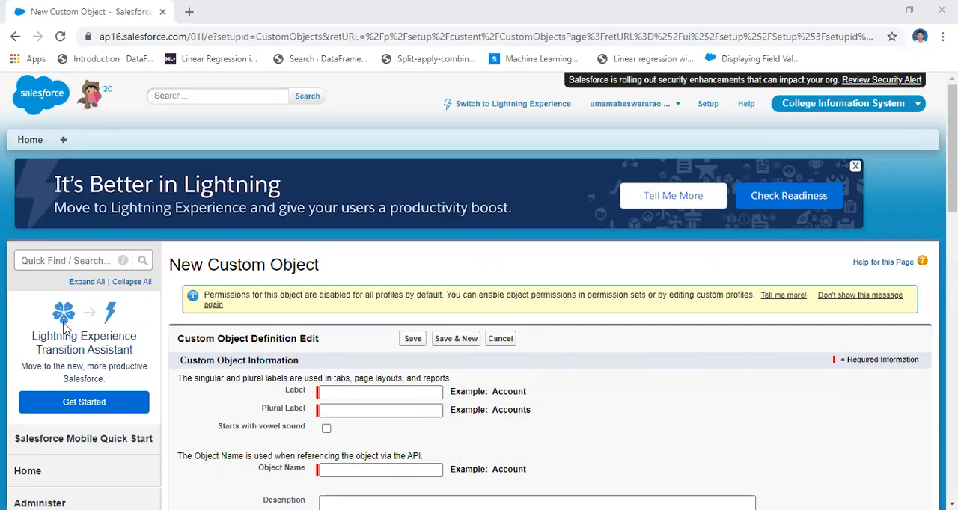
pyautogui.hotkey('alt', 'Tab')
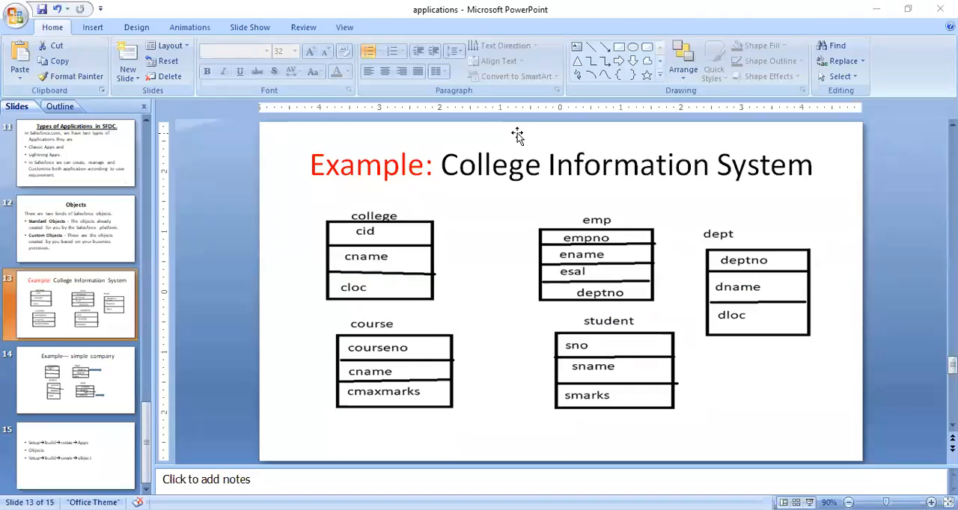
pyautogui.hotkey('alt', 'Tab')
# Enter "college" as the new custom object's label, plural label and object name.
pyautogui.click(351, 391)
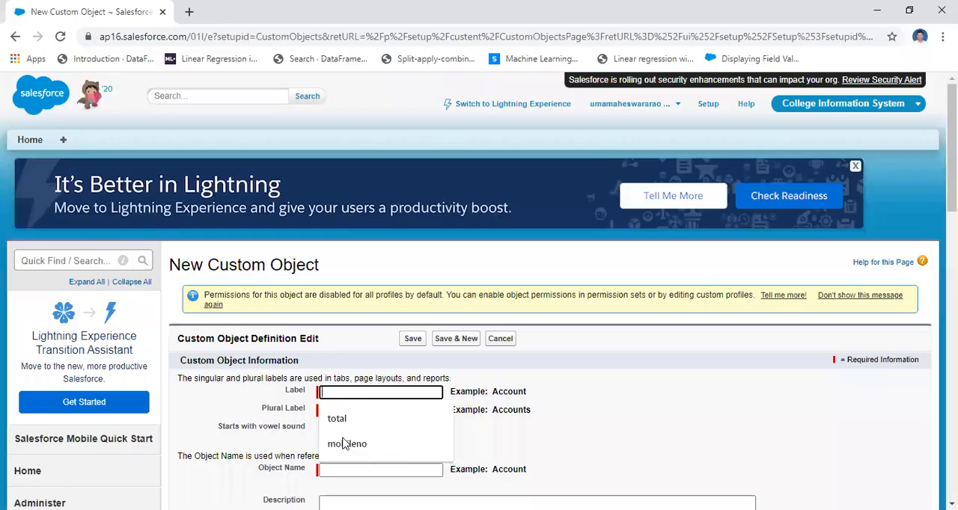
pyautogui.write('college')
pyautogui.click(354, 468)
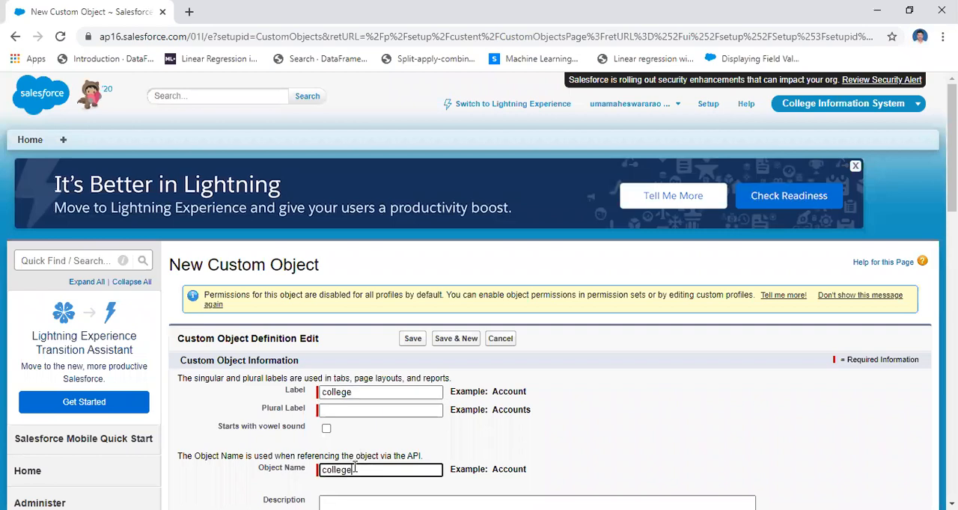
pyautogui.click(348, 410)
pyautogui.write('college')
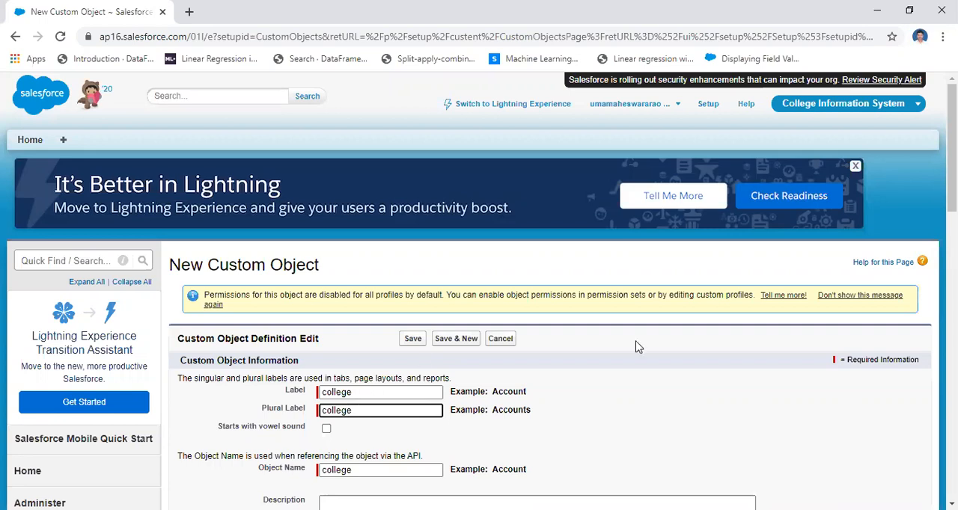
pyautogui.hotkey('shift', 'Tab')
# Review the rest of the new object form, from record name and data type to deployment status and object creation options.
pyautogui.scroll(-3, 551, 292)
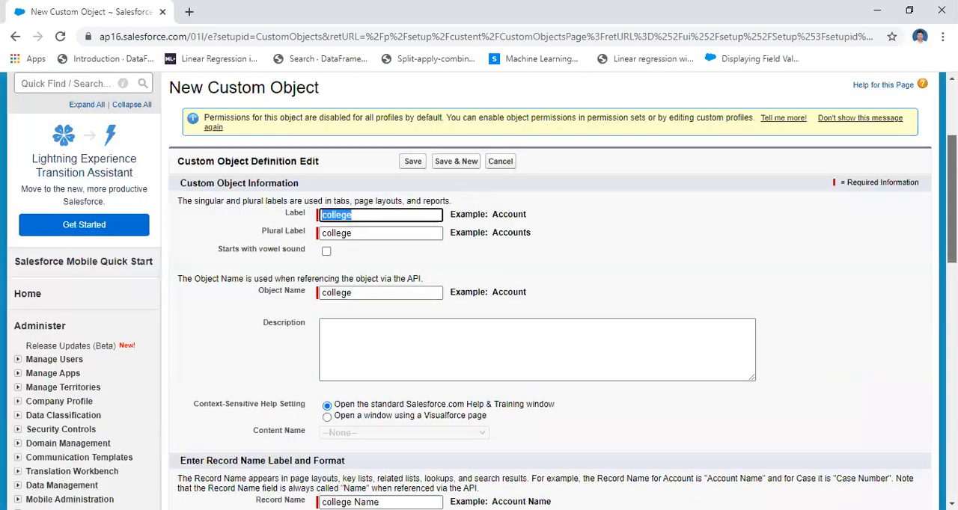
pyautogui.scroll(-1, 550, 291)
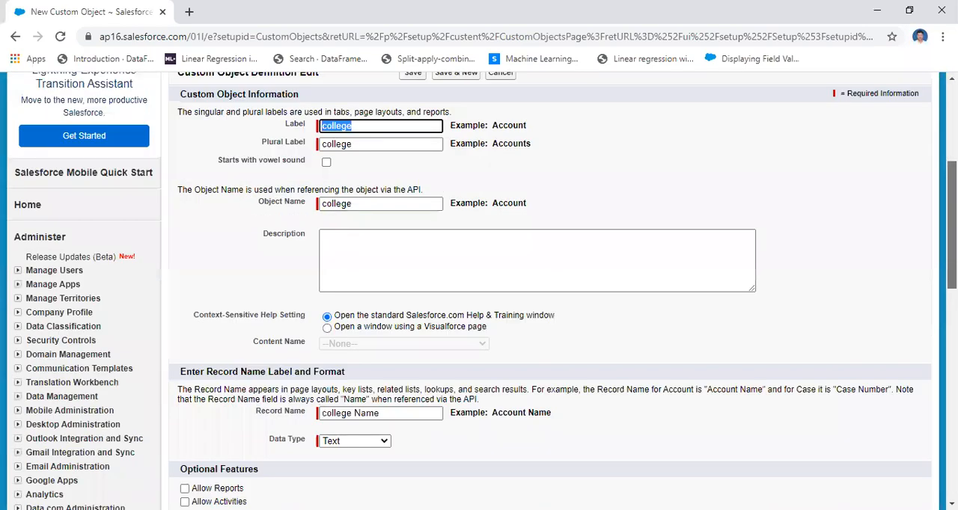
pyautogui.scroll(-4, 550, 292)
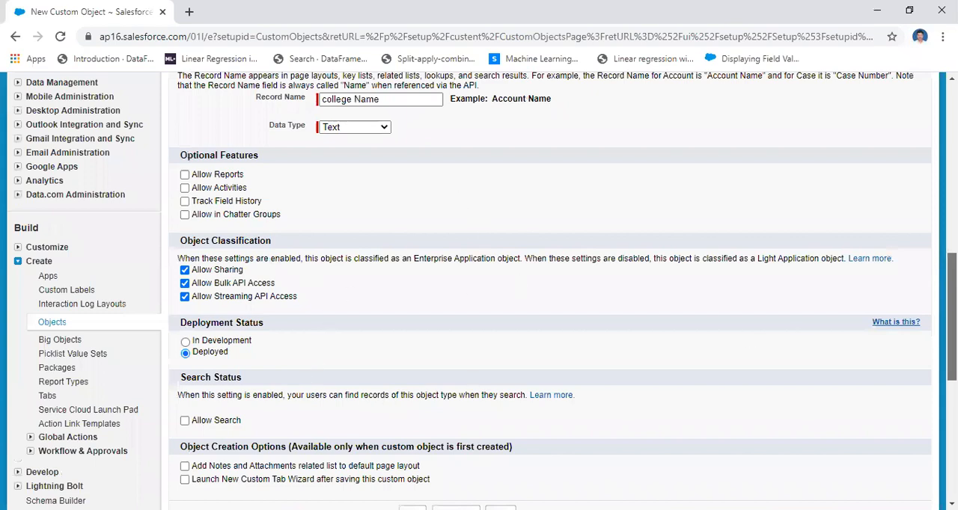
pyautogui.scroll(-2, 550, 292)
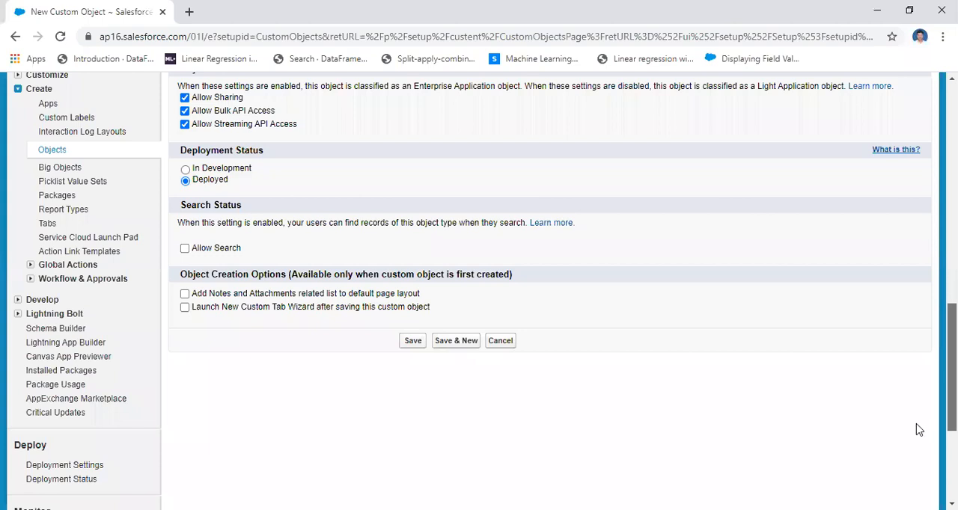
pyautogui.scroll(1, 550, 292)
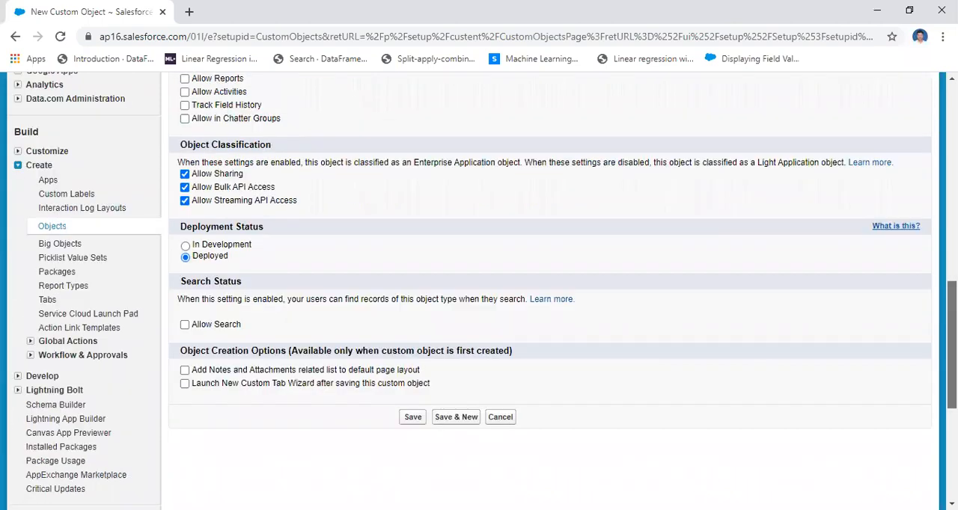
pyautogui.scroll(5, 550, 292)
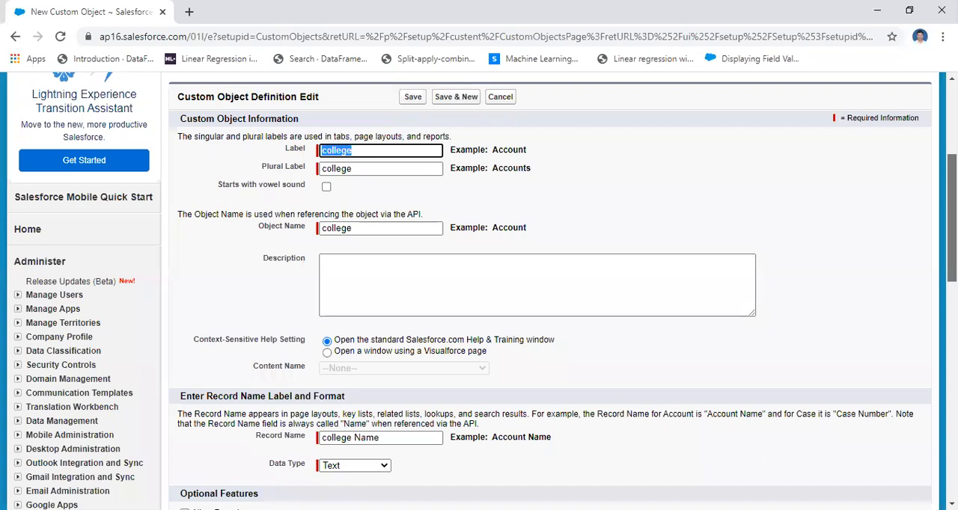
pyautogui.scroll(-2, 381, 341)
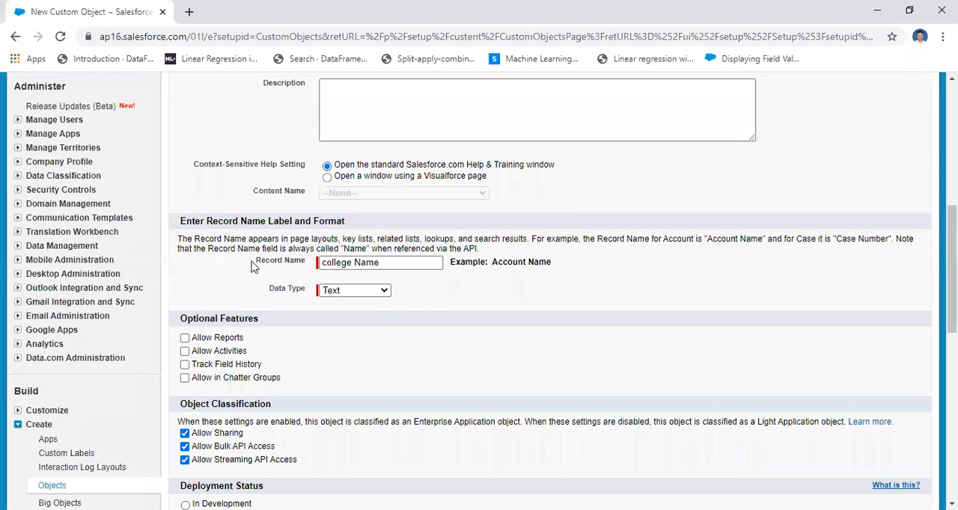
pyautogui.moveTo(253, 268); pyautogui.dragTo(406, 300)
pyautogui.click(444, 299)
# Replace the record name with "colegeid", keeping the Text data type, and save the college object.
pyautogui.click(382, 265)
pyautogui.press('BackSpace')
pyautogui.press('BackSpace')
pyautogui.press('BackSpace')
pyautogui.press('BackSpace')
pyautogui.press('BackSpace')
pyautogui.press('BackSpace')
pyautogui.press('BackSpace')
pyautogui.press('BackSpace')
pyautogui.press('BackSpace')
pyautogui.press('BackSpace')
pyautogui.press('BackSpace')
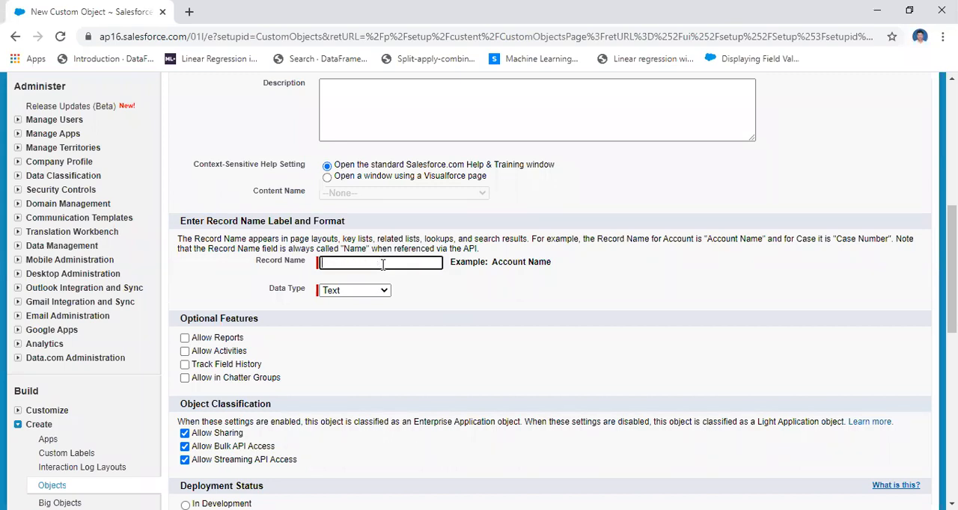
pyautogui.write('colegeid')
pyautogui.click(429, 290)
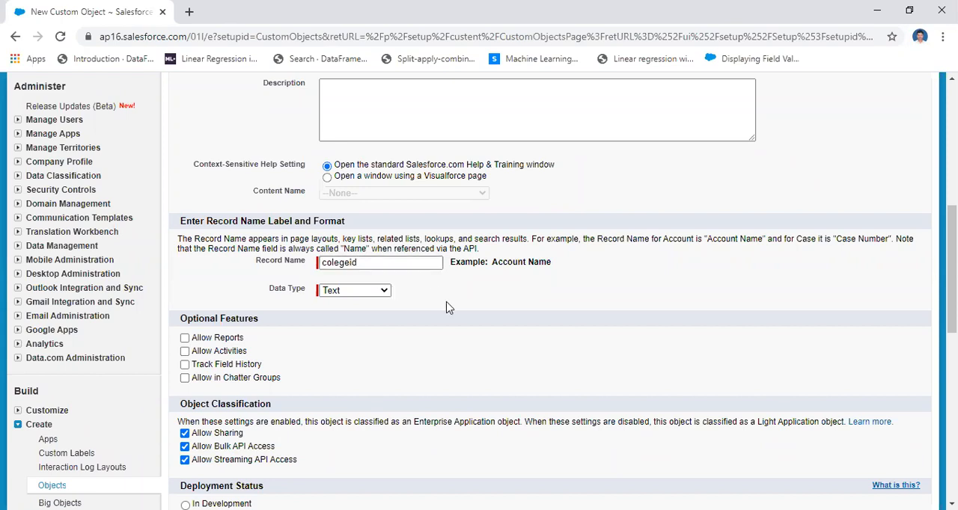
pyautogui.scroll(-5, 550, 299)
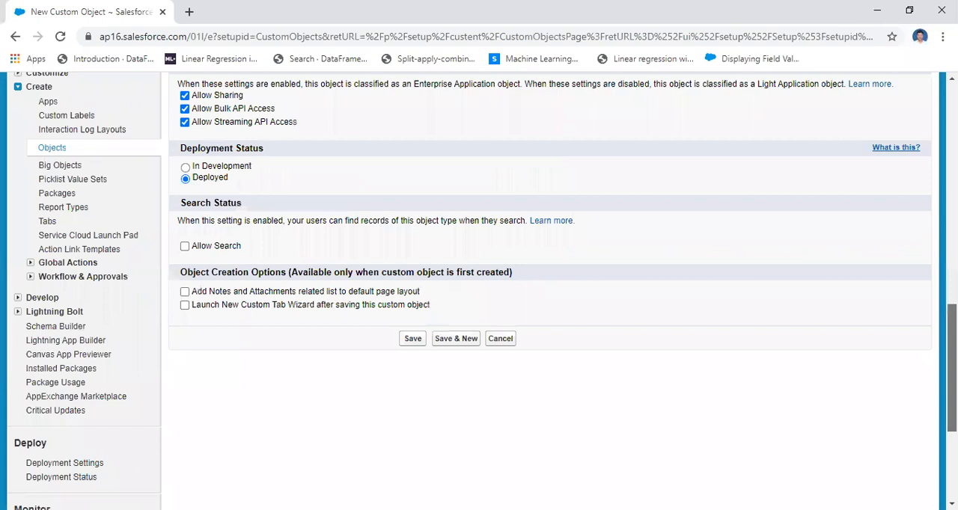
pyautogui.scroll(-1, 519, 374)
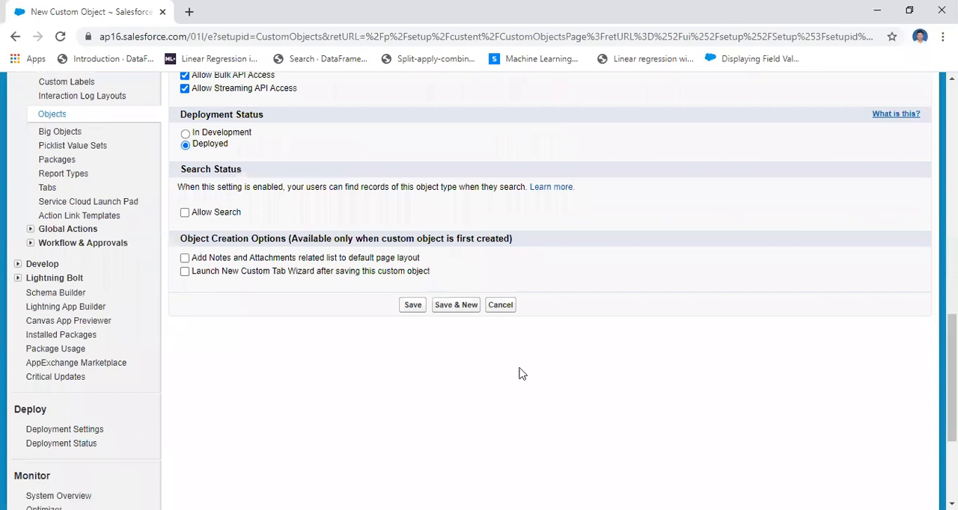
pyautogui.click(413, 305)
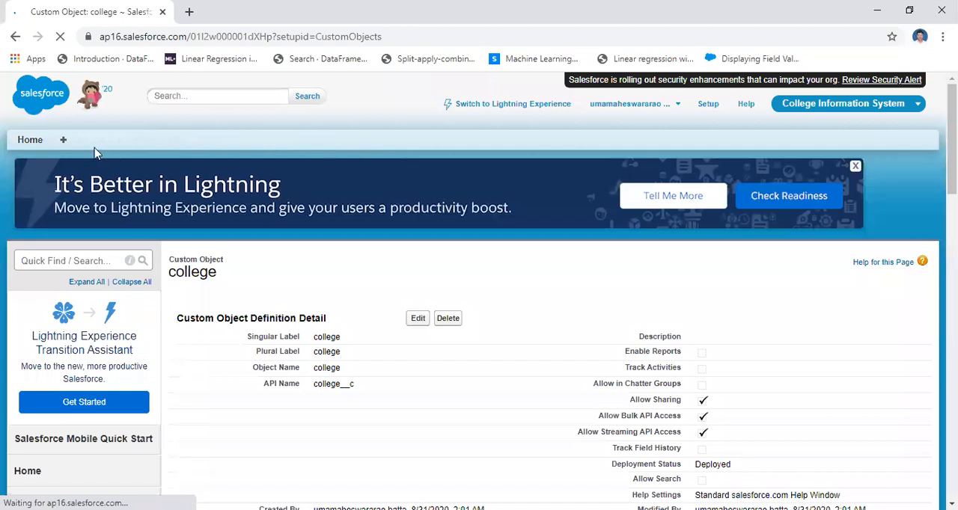
# Switch the active app to Sales and back to College Information System to compare their tabs.
pyautogui.moveTo(952, 153); pyautogui.dragTo(952, 232)
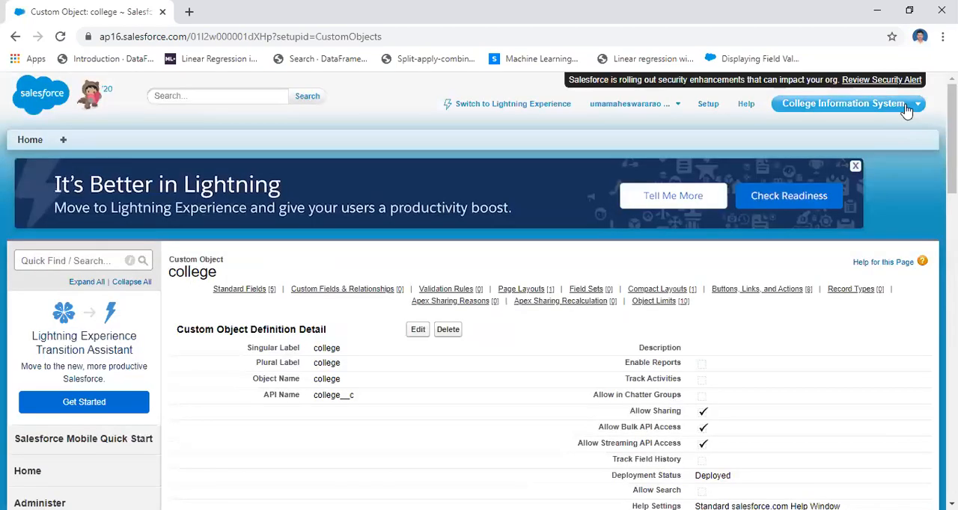
pyautogui.click(906, 107)
pyautogui.click(845, 129)
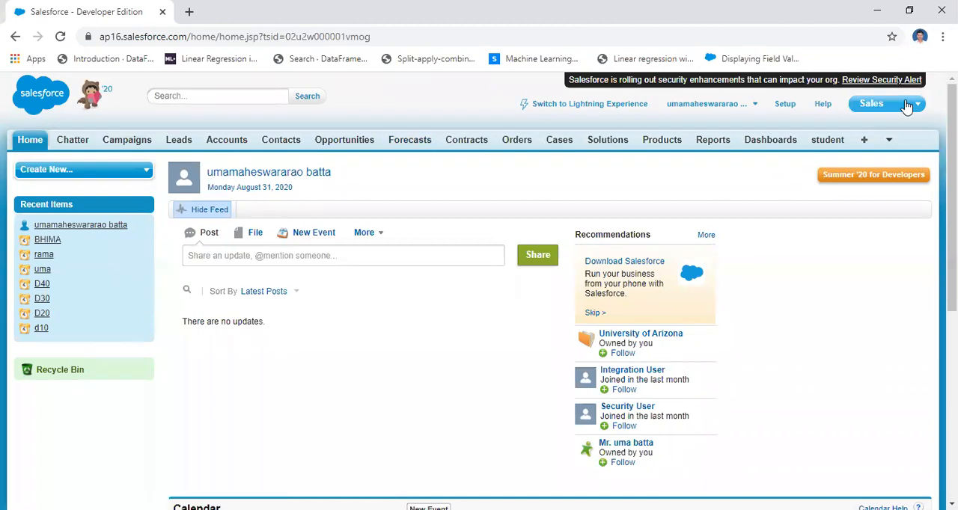
pyautogui.click(872, 294)
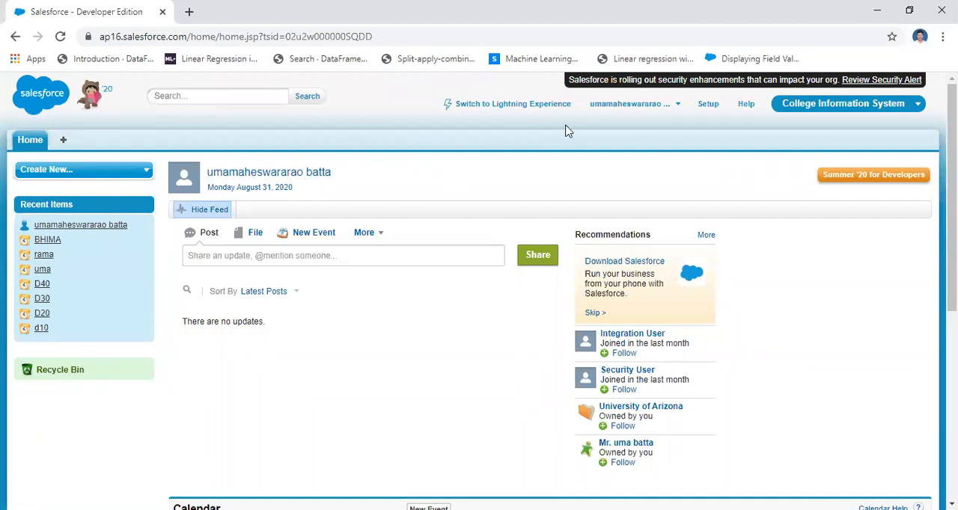
# Open the Custom Tabs page from the Create section under Build in the Salesforce setup.
pyautogui.click(714, 109)
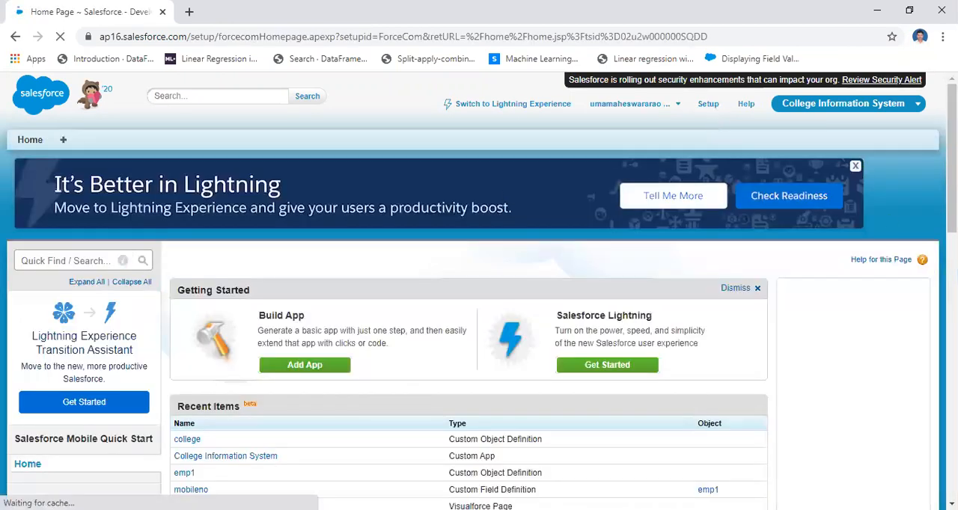
pyautogui.scroll(-5, 479, 285)
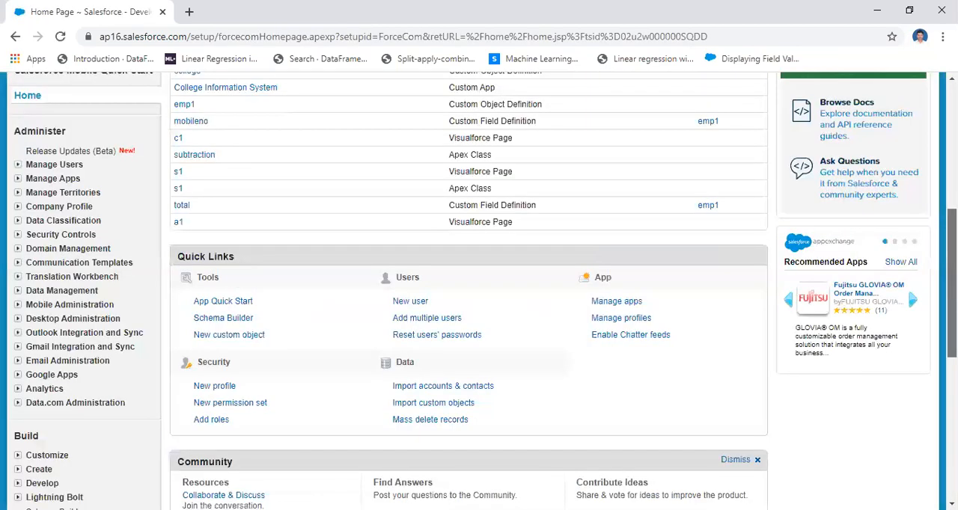
pyautogui.scroll(-1, 15, 391)
pyautogui.click(17, 385)
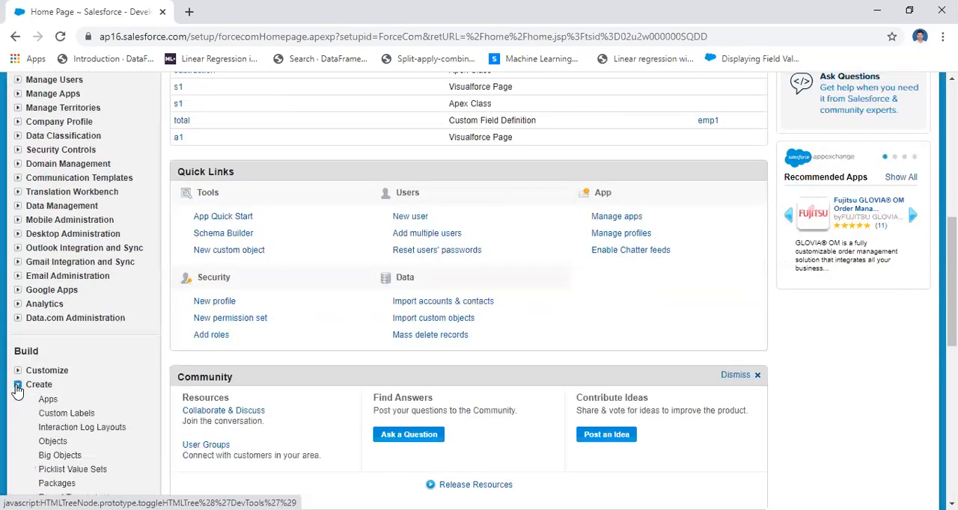
pyautogui.moveTo(952, 282); pyautogui.dragTo(952, 327)
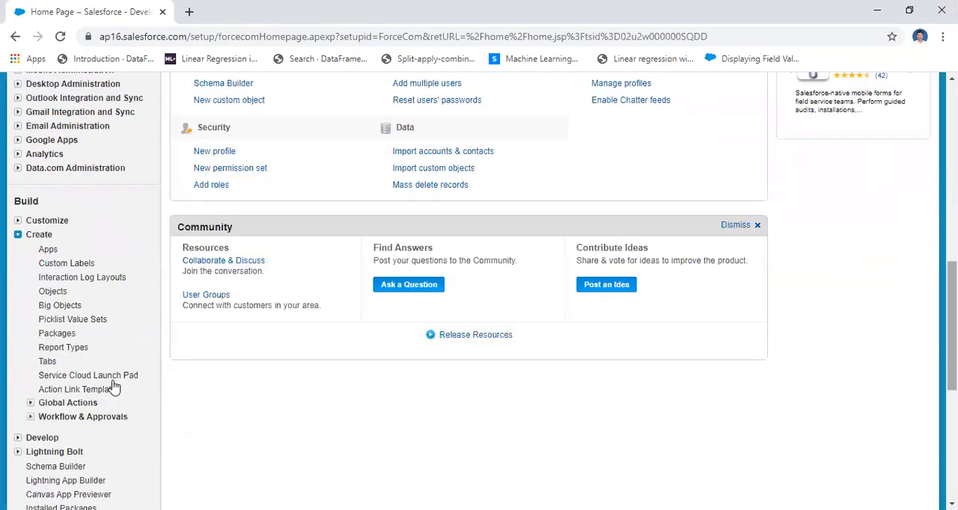
pyautogui.click(47, 362)
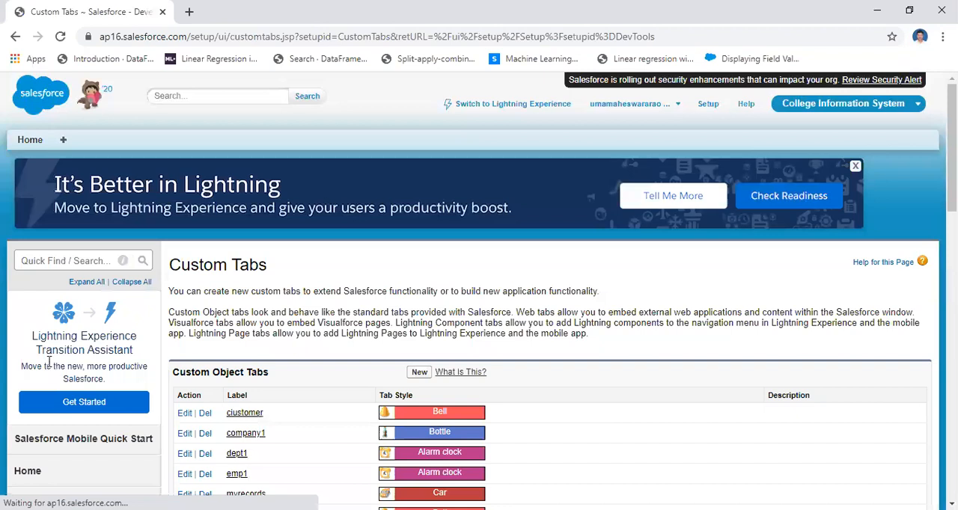
# Start a new custom object tab and choose college as its object.
pyautogui.scroll(-3, 479, 292)
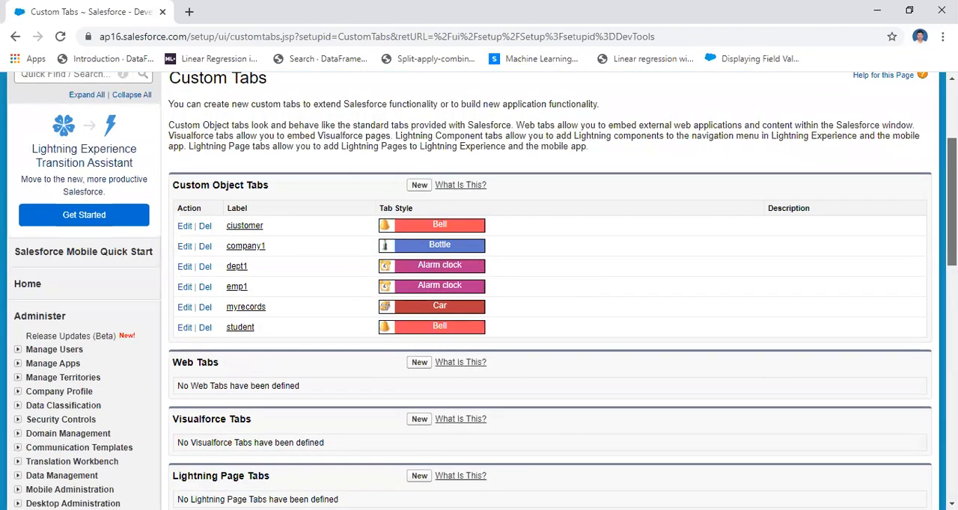
pyautogui.scroll(2, 479, 292)
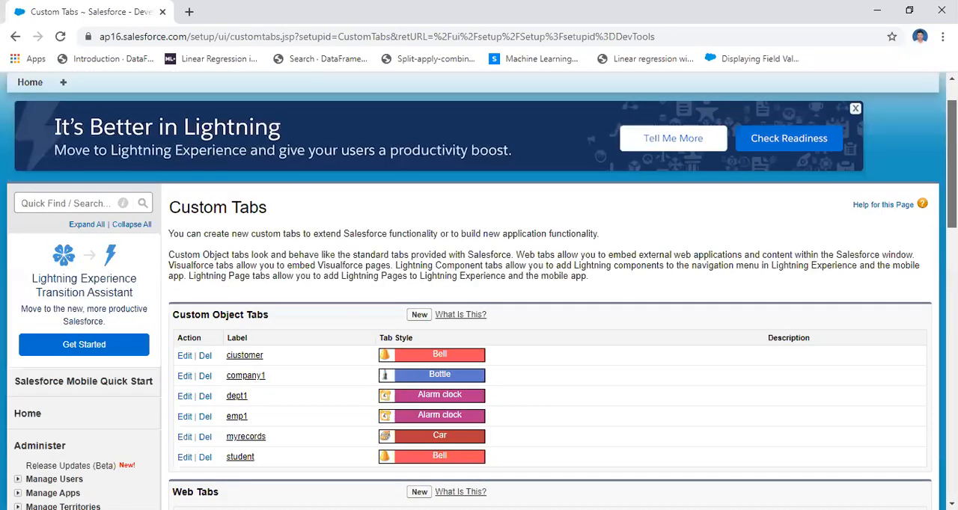
pyautogui.scroll(-1, 479, 292)
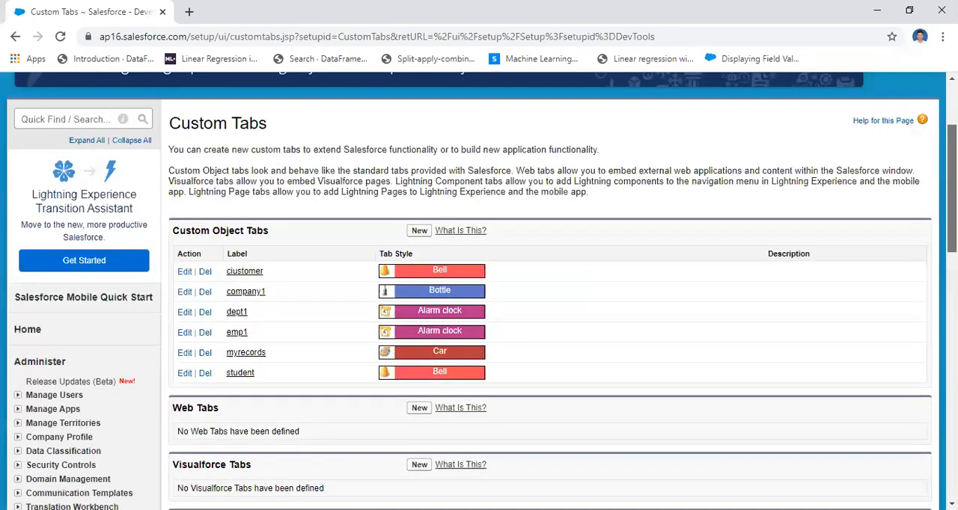
pyautogui.scroll(-3, 479, 292)
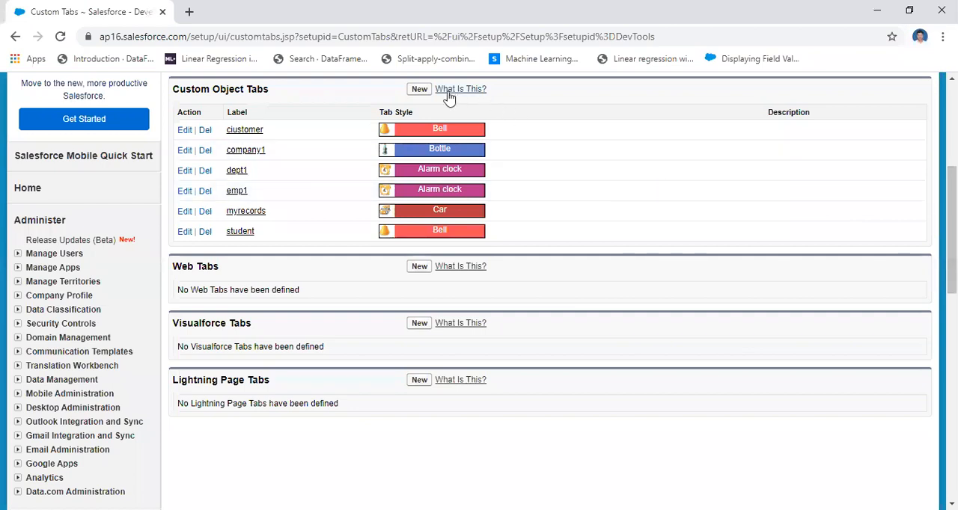
pyautogui.click(420, 90)
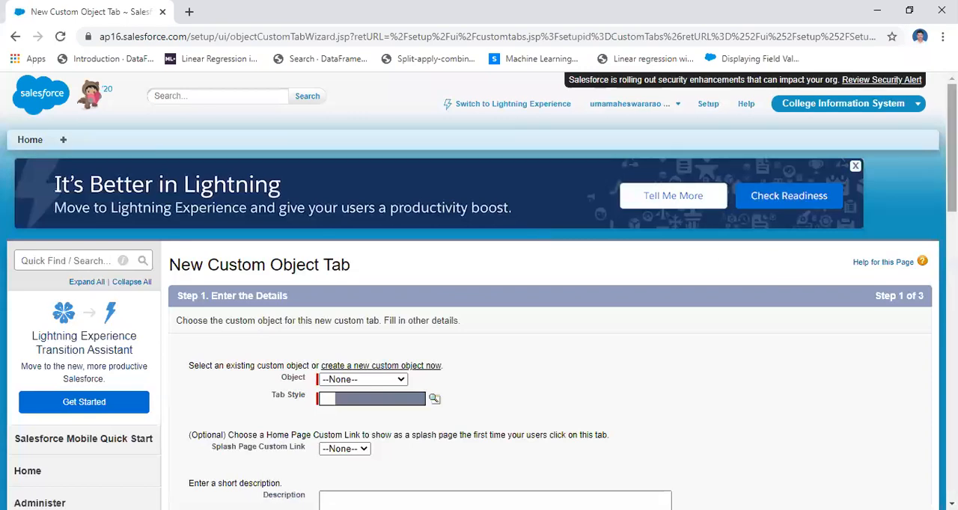
pyautogui.scroll(-1, 645, 258)
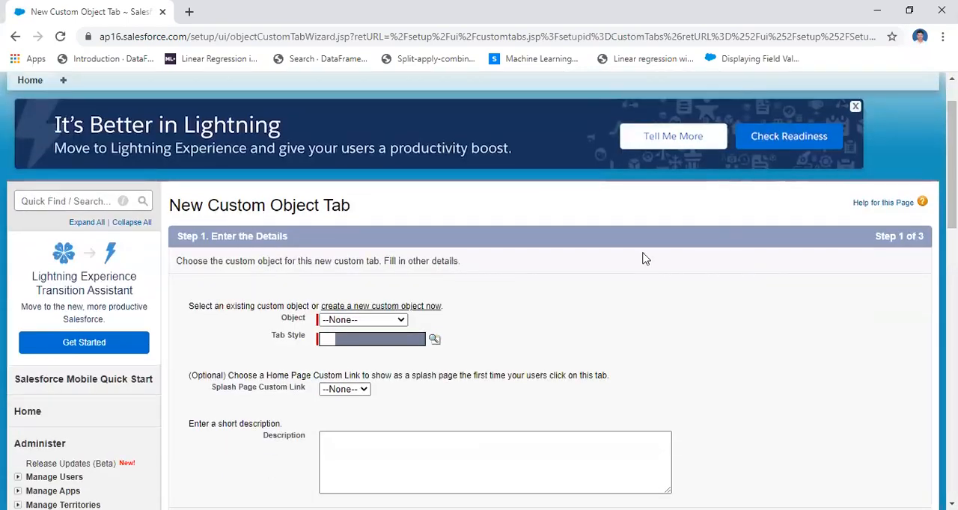
pyautogui.click(402, 319)
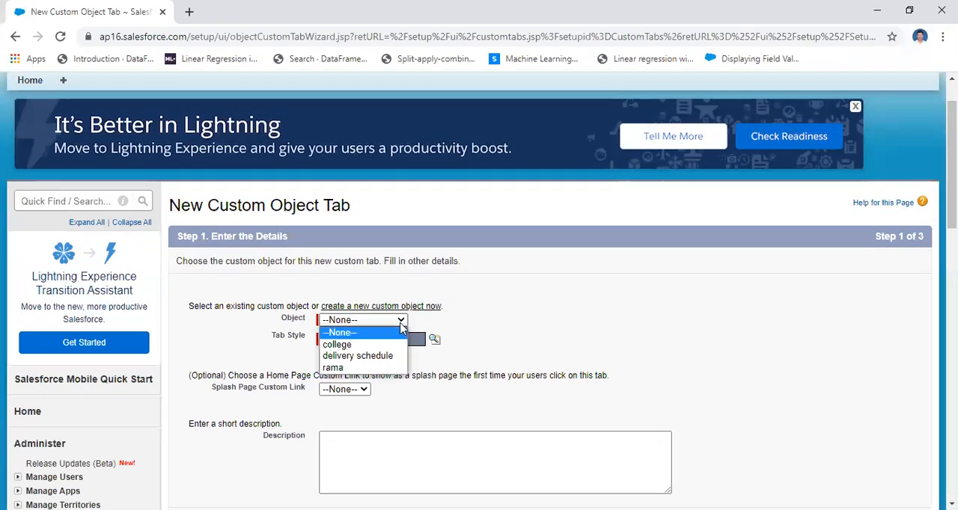
pyautogui.click(386, 346)
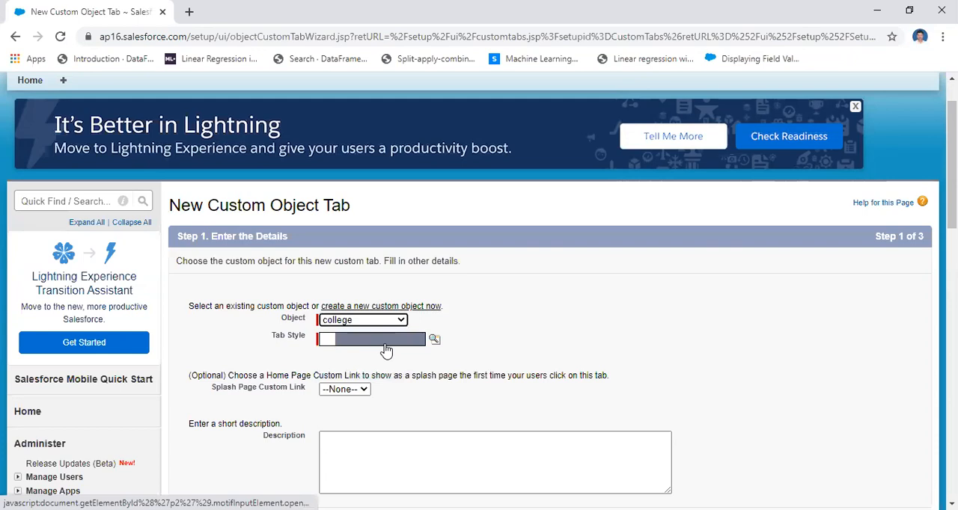
# Set the college tab's style to Apple, keep the splash page link at None, leave the description blank, and continue.
pyautogui.scroll(1, 386, 350)
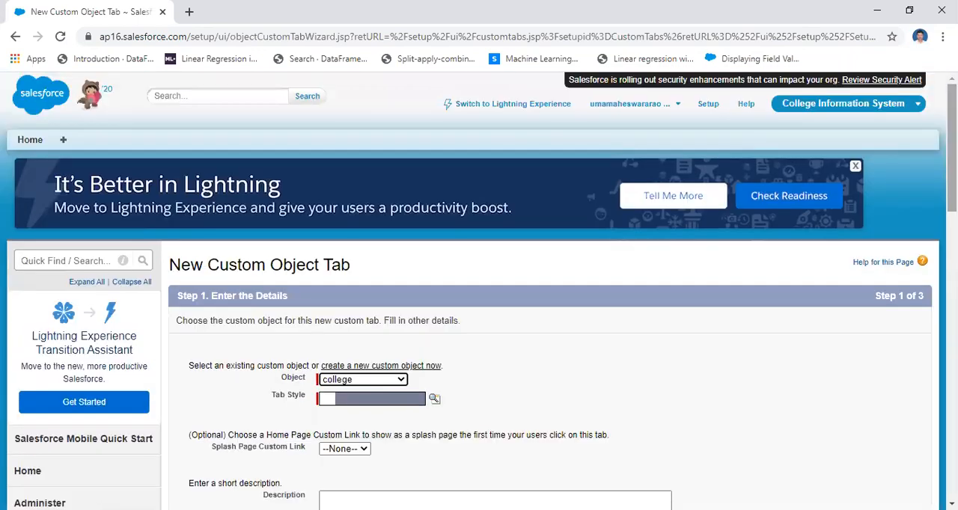
pyautogui.scroll(-2, 479, 290)
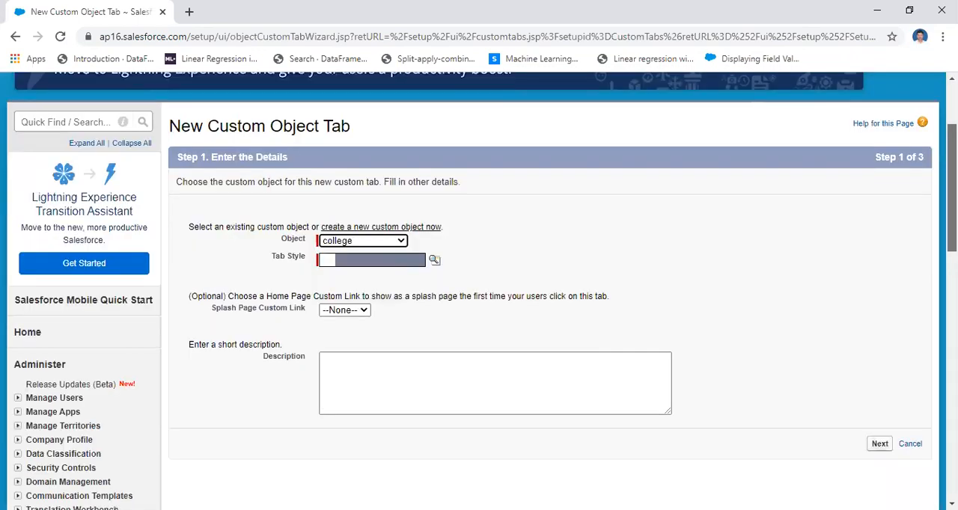
pyautogui.scroll(-1, 546, 245)
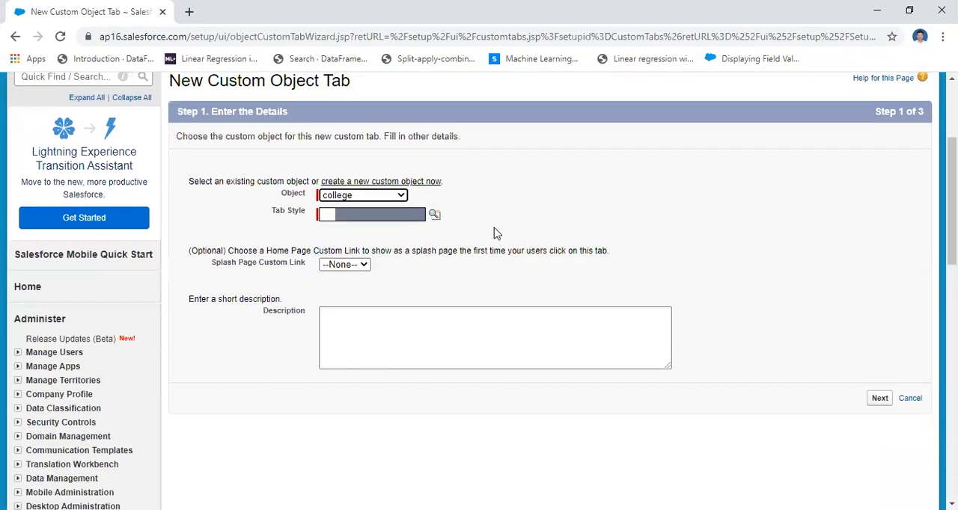
pyautogui.click(435, 217)
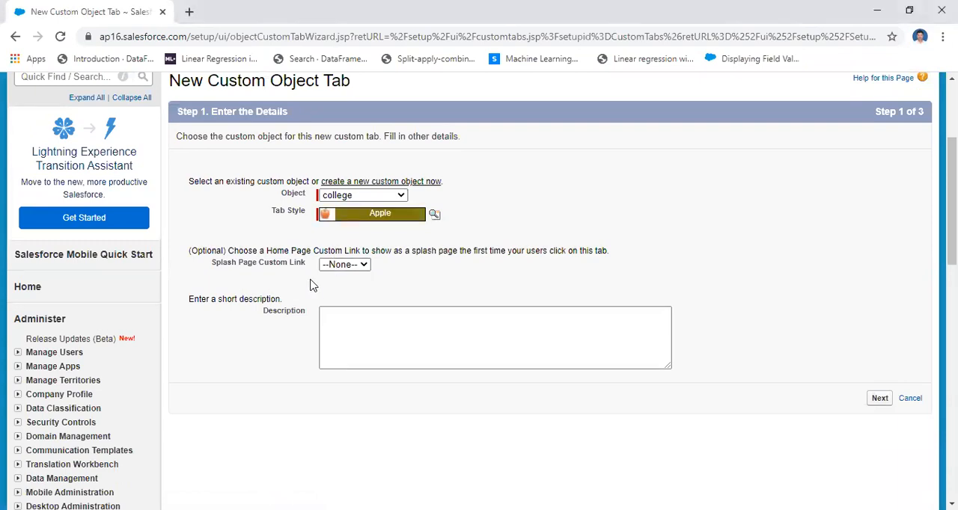
pyautogui.click(352, 268)
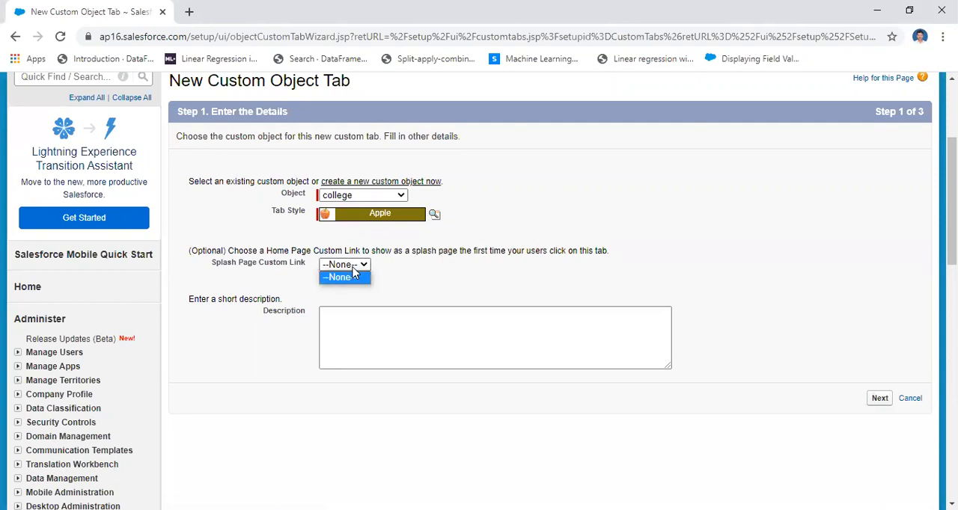
pyautogui.click(418, 274)
pyautogui.click(360, 332)
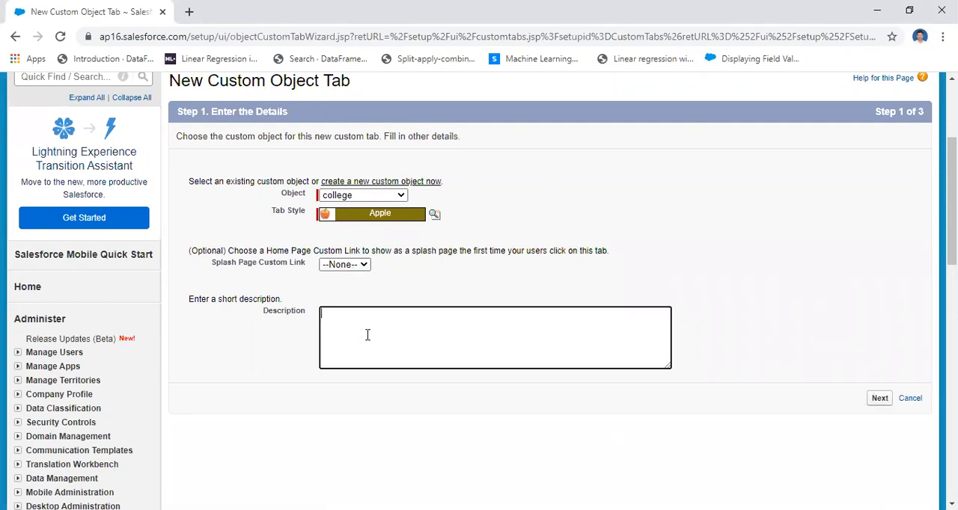
pyautogui.click(881, 402)
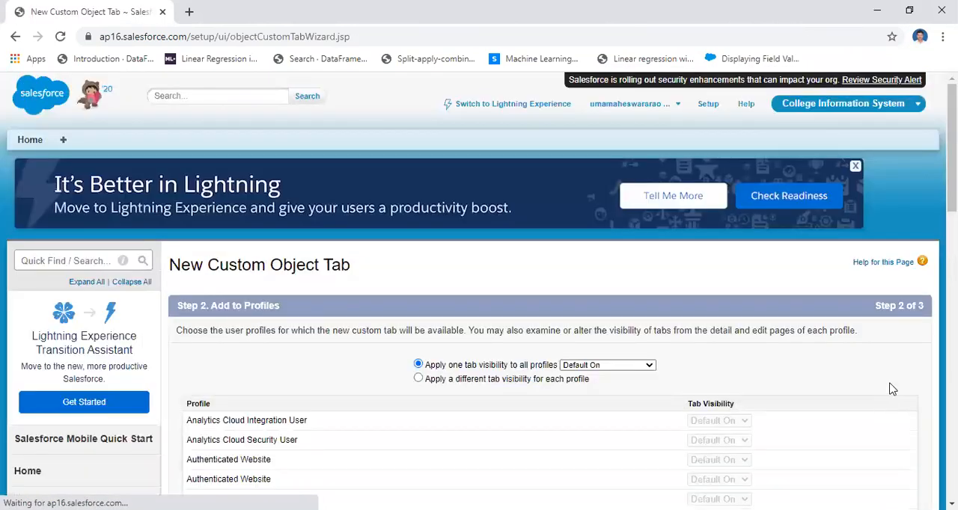
# Keep the college tab Default On for all profiles, include it in all custom apps, and save it.
pyautogui.scroll(-2, 479, 299)
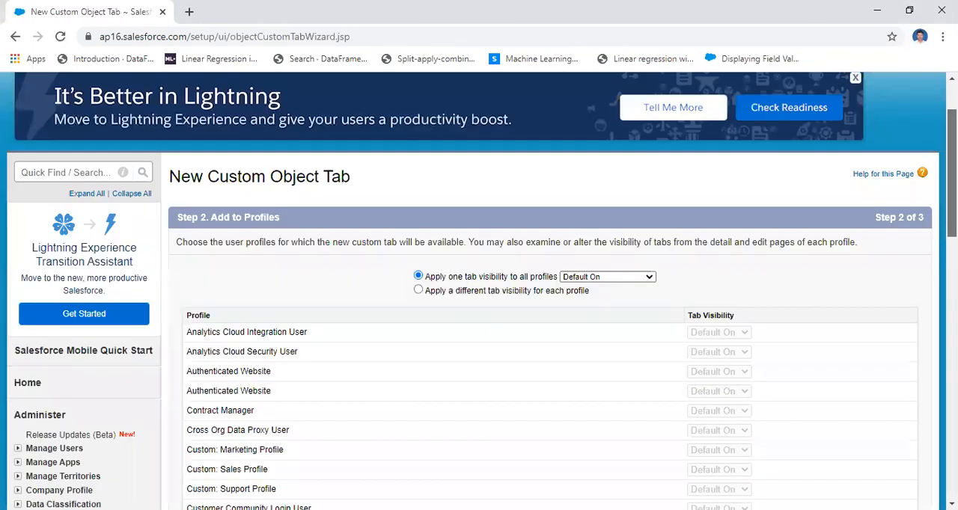
pyautogui.scroll(-1, 599, 290)
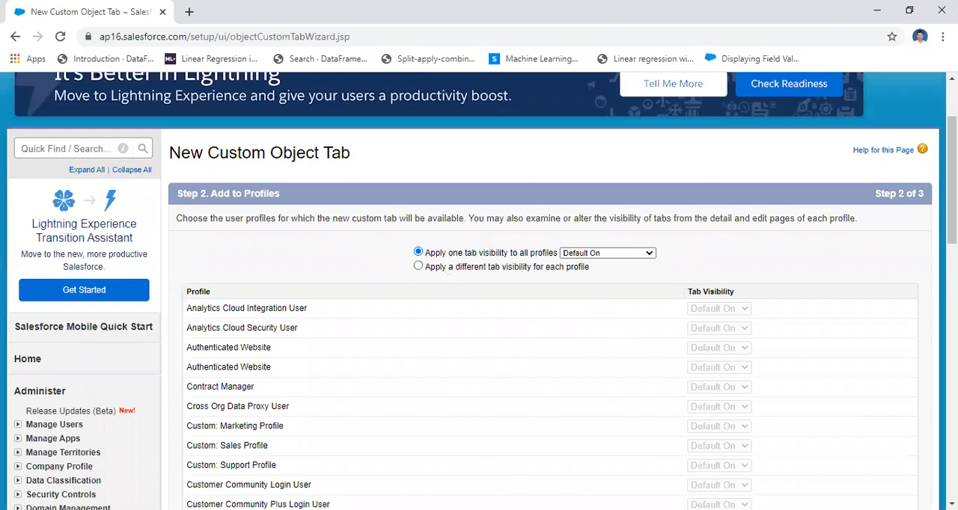
pyautogui.scroll(-5, 479, 299)
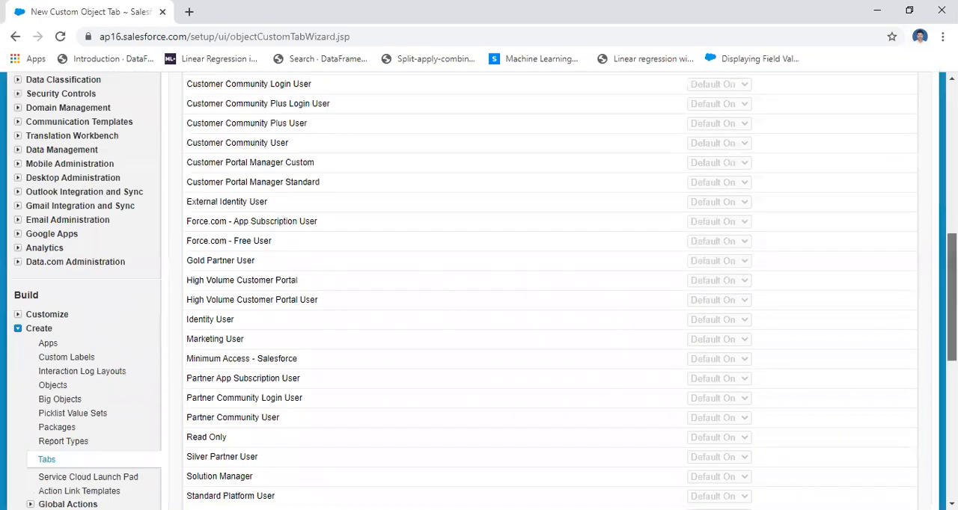
pyautogui.scroll(-4, 883, 294)
pyautogui.click(881, 290)
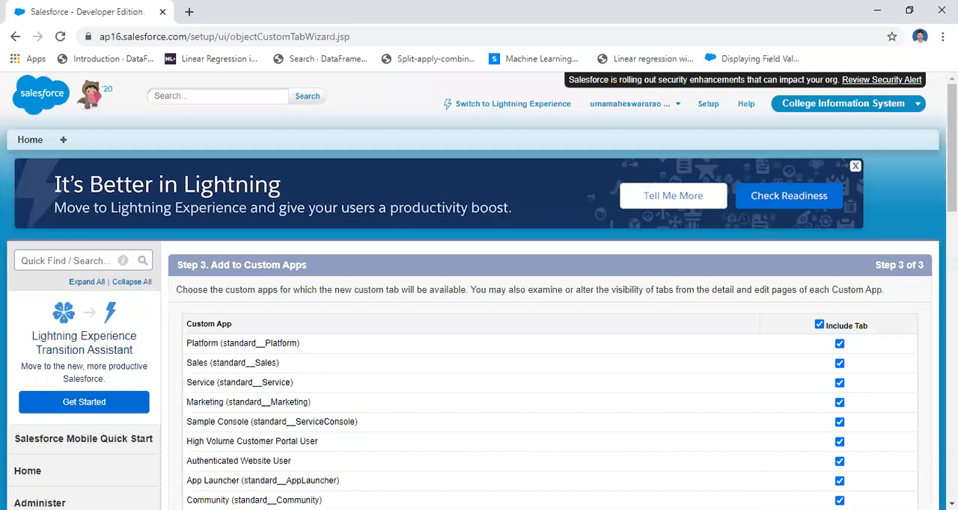
pyautogui.scroll(-7, 928, 363)
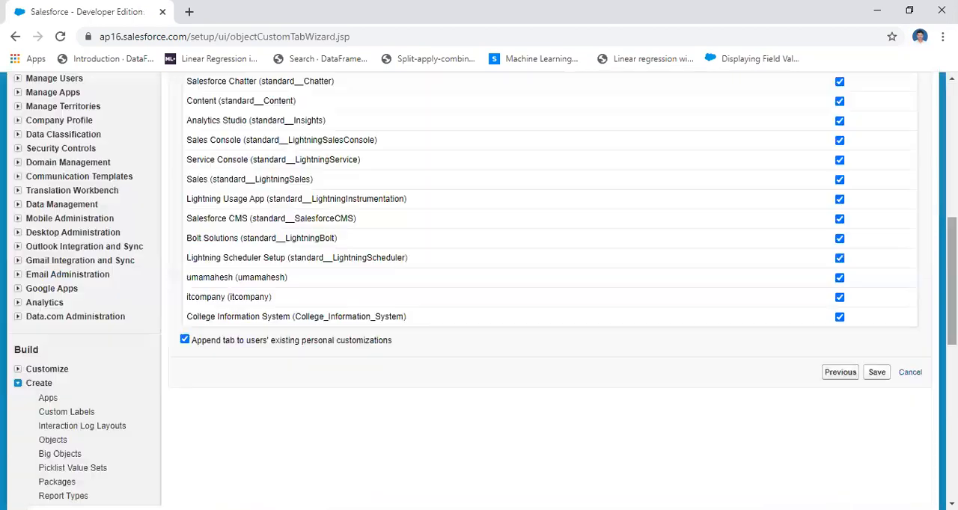
pyautogui.click(876, 373)
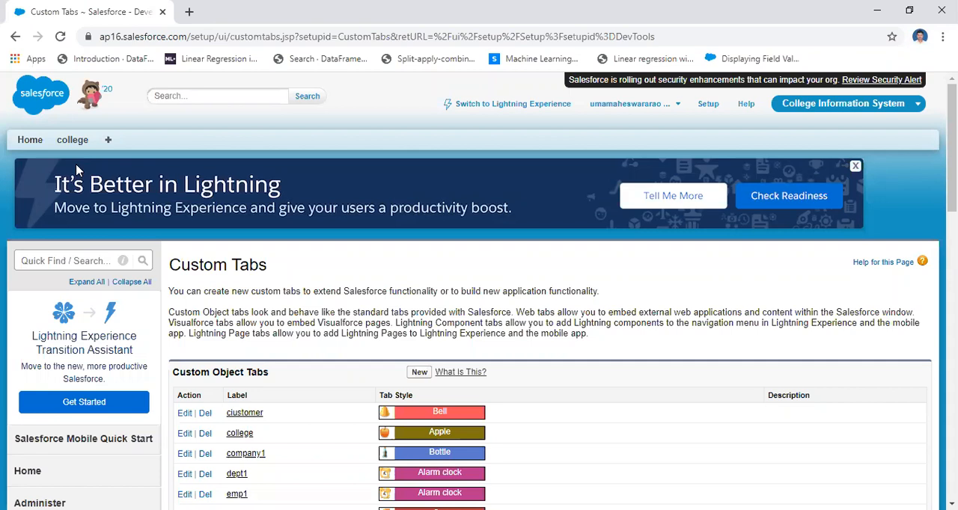
# Switch to PowerPoint to review the objects and fields on the College Information System slide, and return to Salesforce.
pyautogui.click(494, 93)
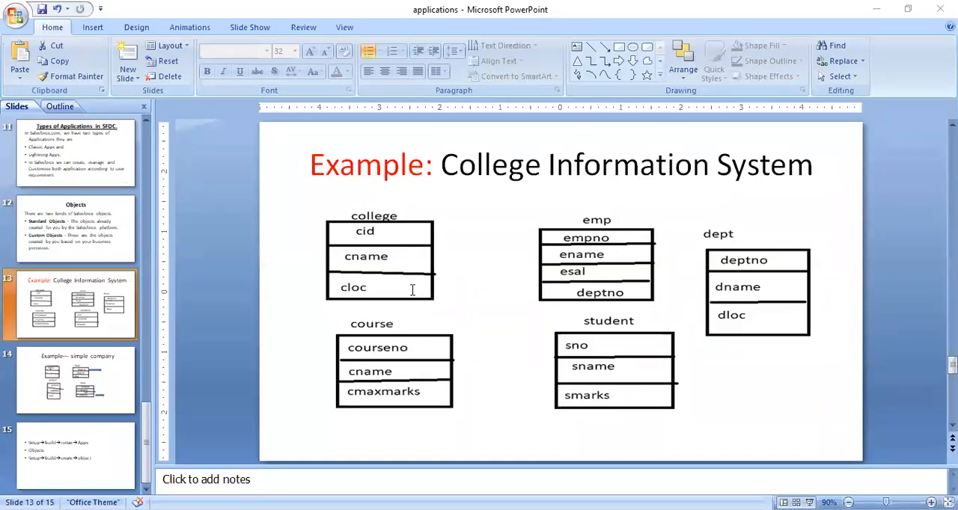
pyautogui.hotkey('alt', 'Tab')
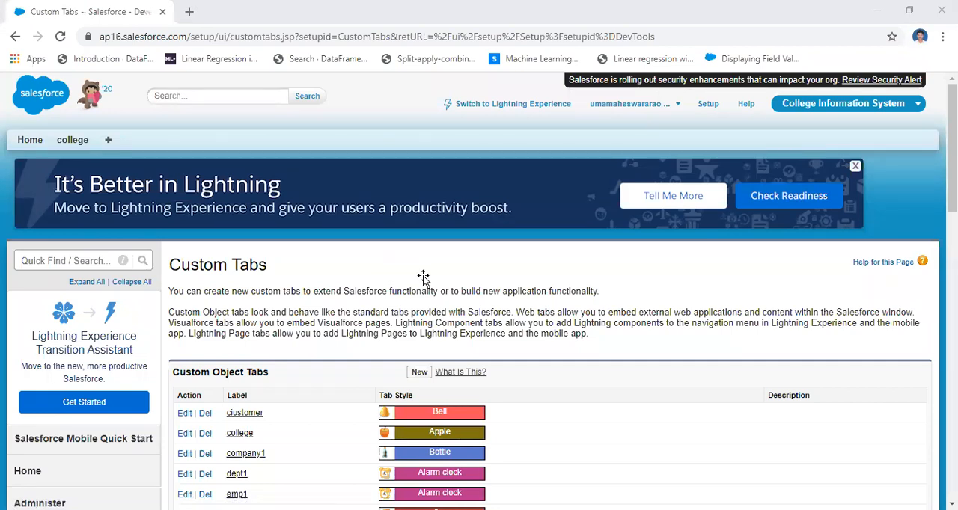
pyautogui.hotkey('alt', 'Tab')
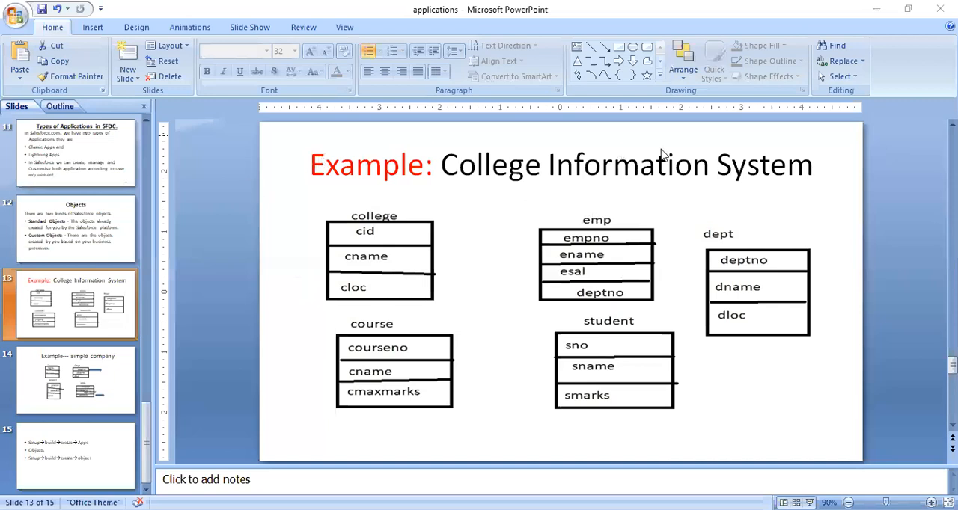
pyautogui.hotkey('alt', 'Tab')
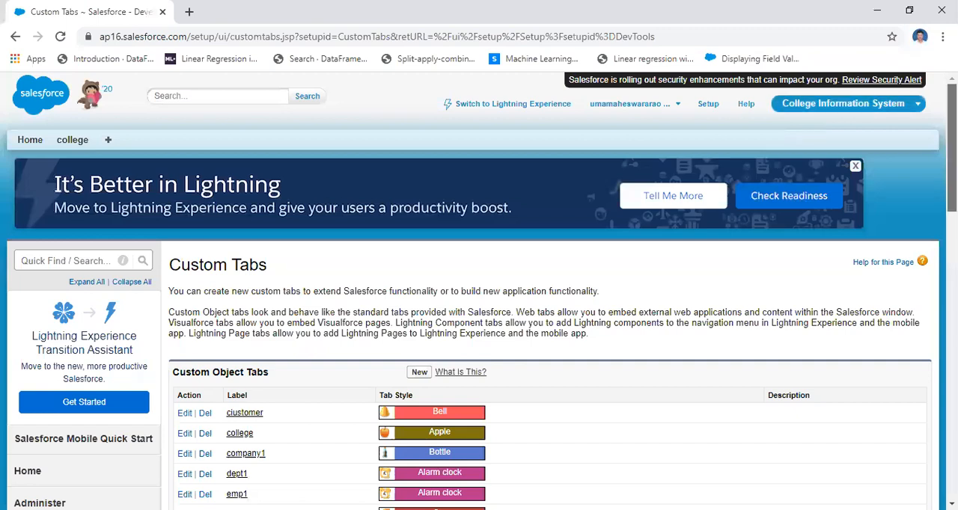
# Open the Custom Objects page from the Create section under Build in the setup, and start a new custom object.
pyautogui.click(704, 110)
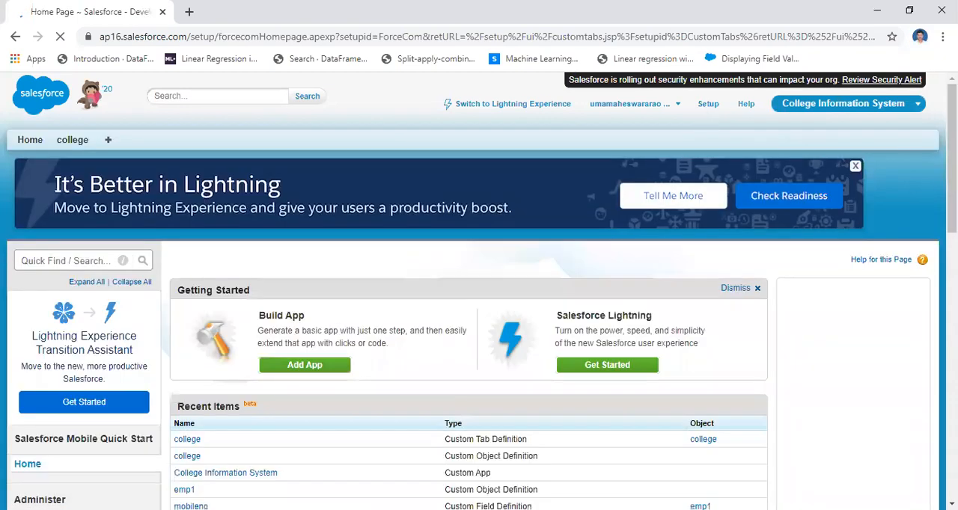
pyautogui.scroll(-2, 479, 299)
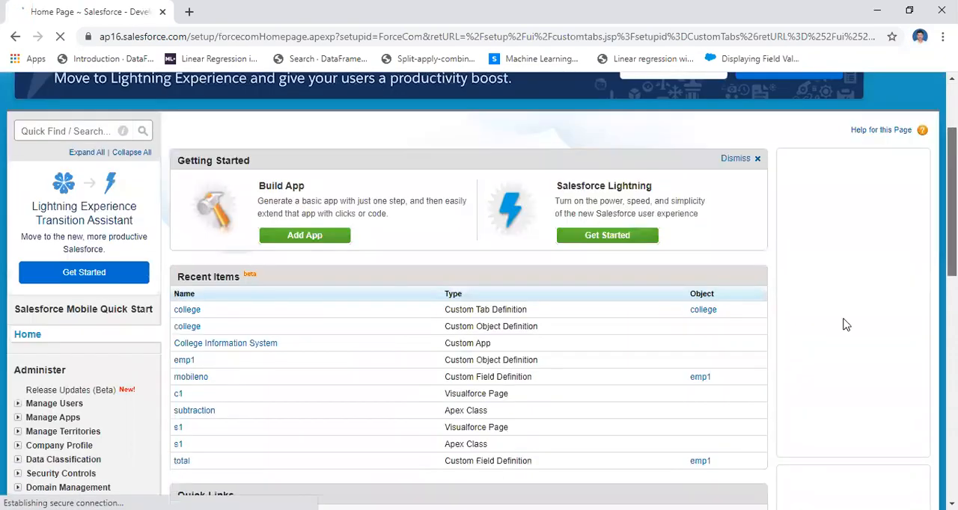
pyautogui.scroll(-5, 191, 337)
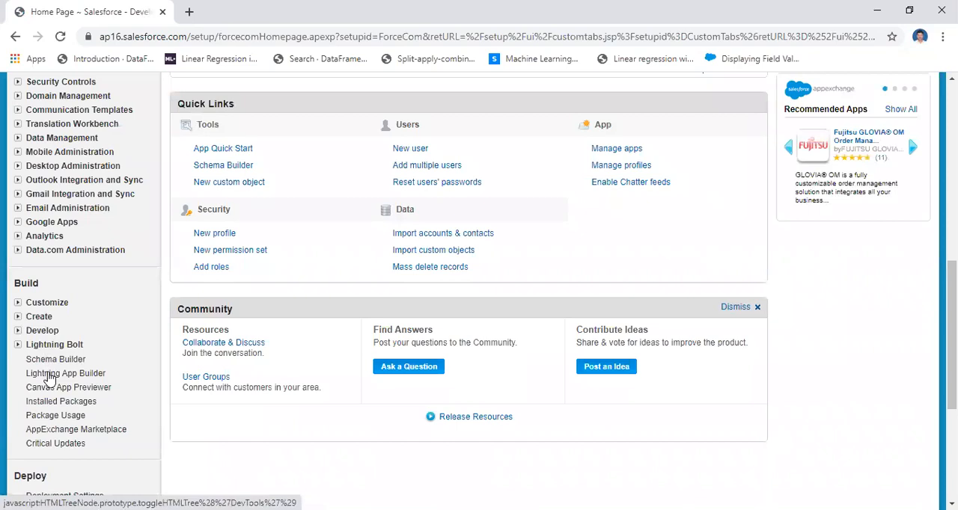
pyautogui.click(48, 377)
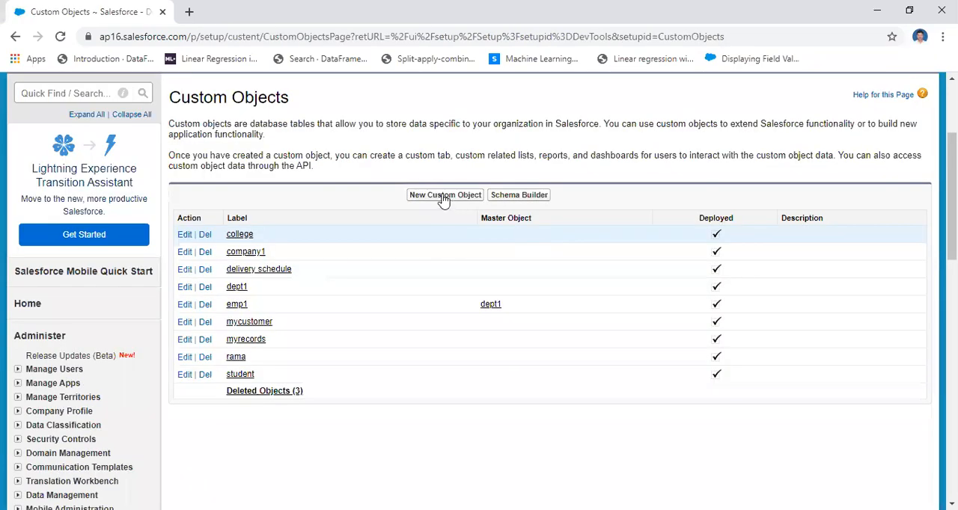
pyautogui.click(444, 196)
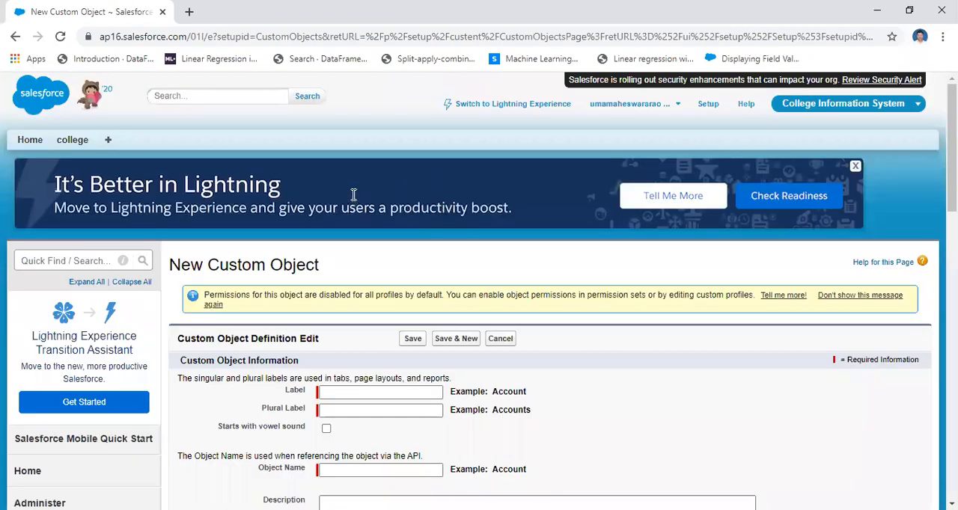
# Enter "emp" as the label, plural label and object name of the new custom object, and save it.
pyautogui.scroll(-3, 355, 195)
pyautogui.click(355, 194)
pyautogui.write('emp')
pyautogui.click(349, 210)
pyautogui.click(536, 221)
pyautogui.click(418, 212)
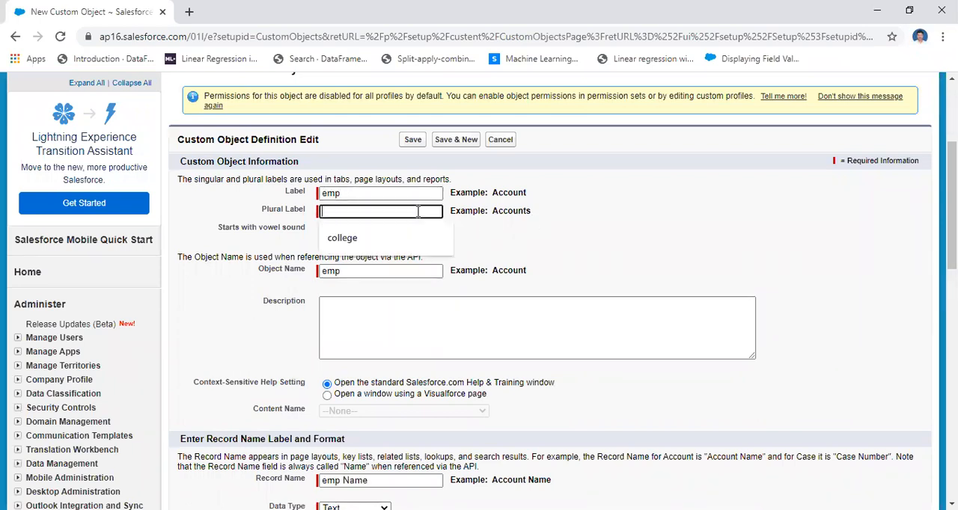
pyautogui.write('emp')
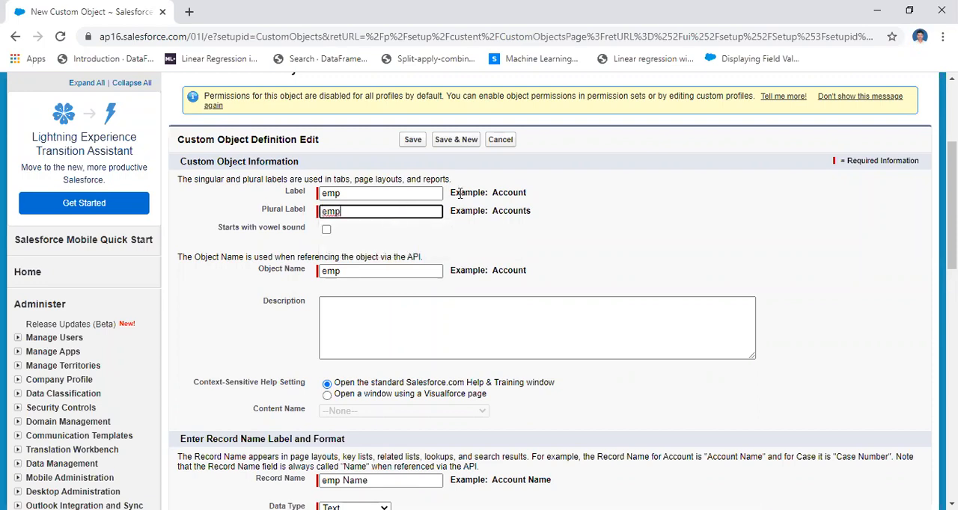
pyautogui.click(505, 202)
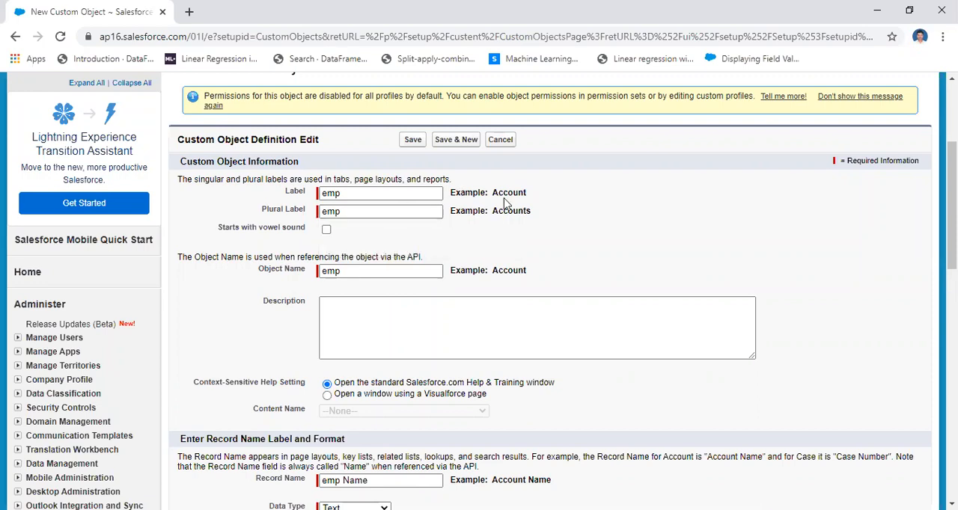
pyautogui.scroll(2, 479, 299)
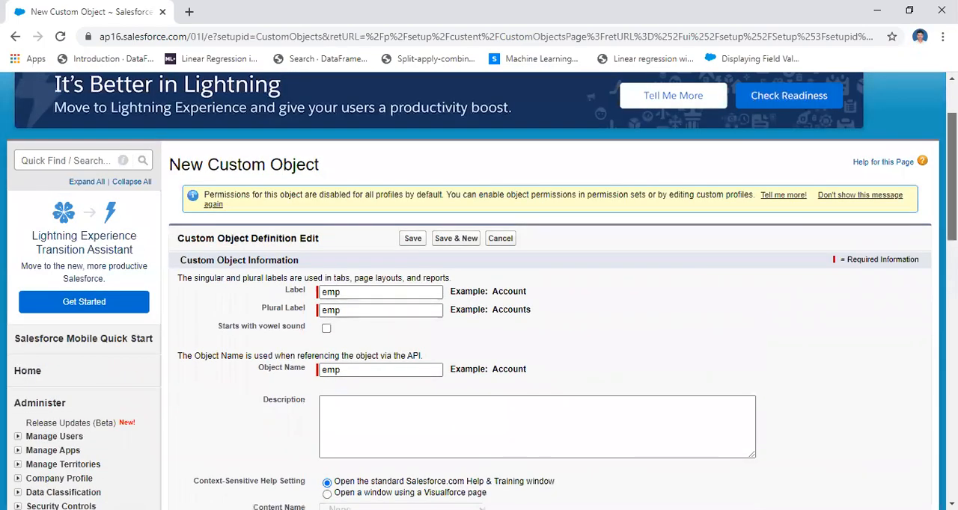
pyautogui.scroll(-10, 778, 380)
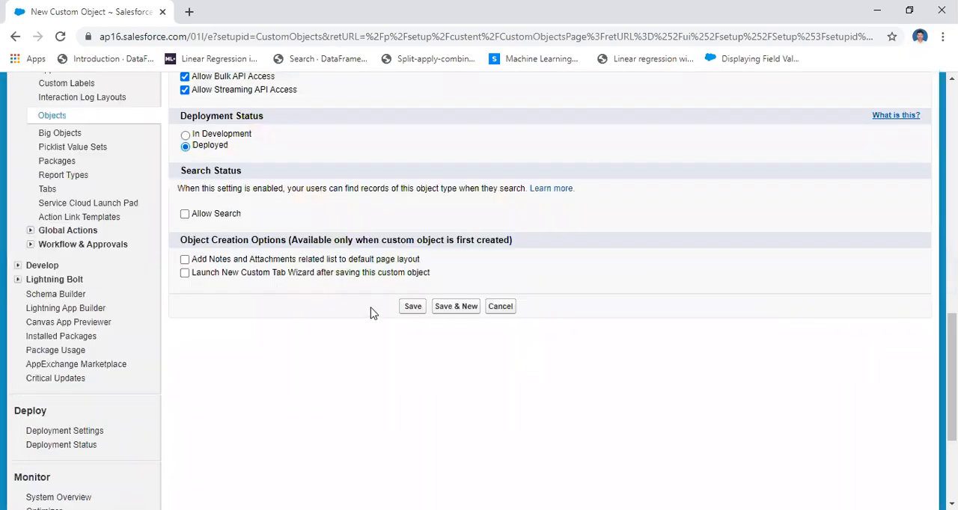
pyautogui.click(413, 308)
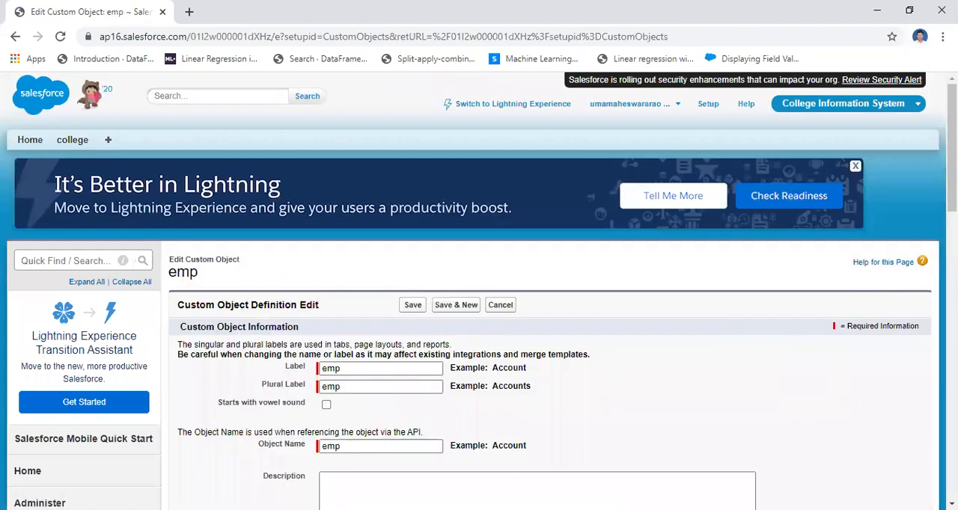
# Edit the emp object to replace its record name with "empno", keeping the Text data type, and save.
pyautogui.scroll(-3, 479, 299)
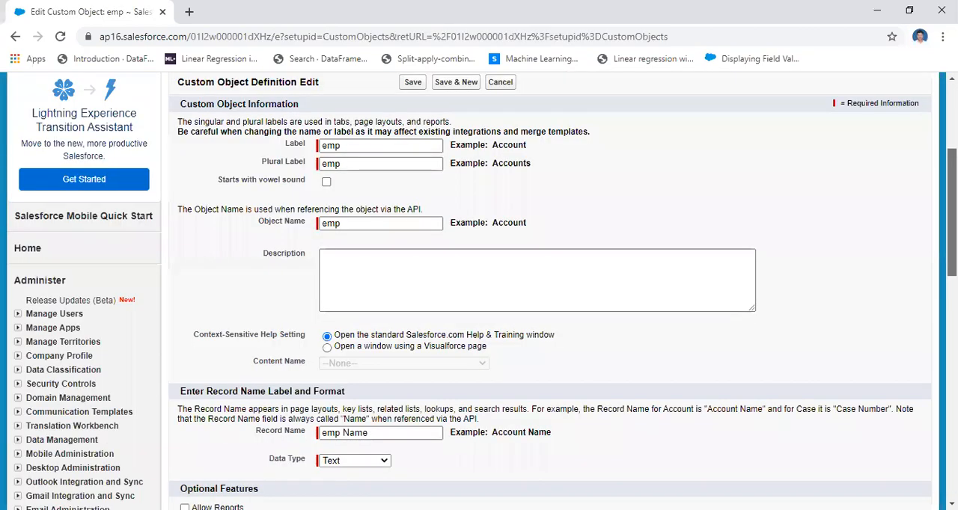
pyautogui.scroll(-3, 370, 196)
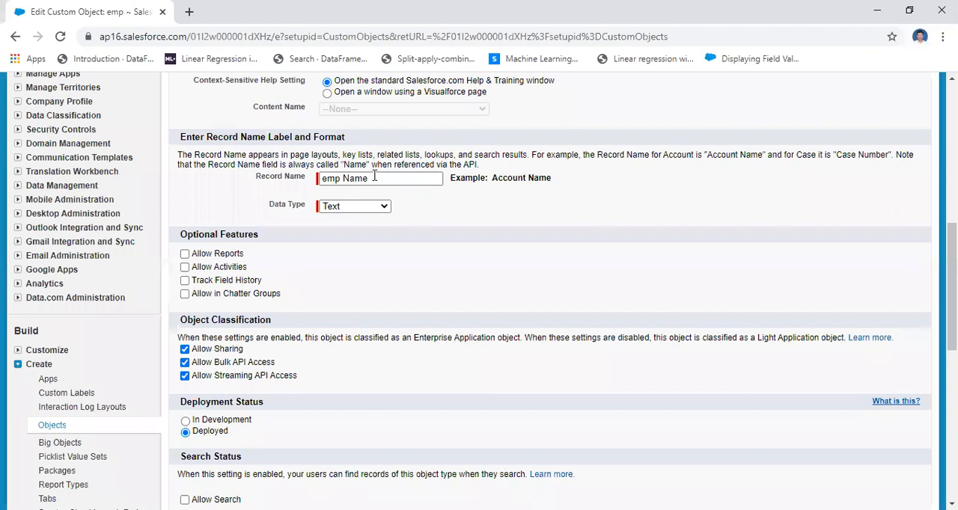
pyautogui.click(374, 176)
pyautogui.press('BackSpace')
pyautogui.press('BackSpace')
pyautogui.press('BackSpace')
pyautogui.press('BackSpace')
pyautogui.press('BackSpace')
pyautogui.press('BackSpace')
pyautogui.write('pn')
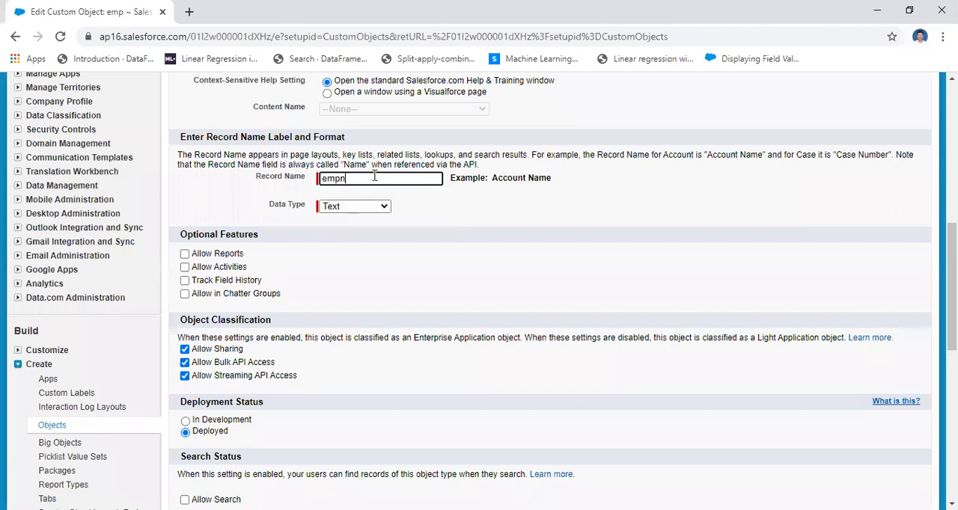
pyautogui.write('o')
pyautogui.click(383, 210)
pyautogui.click(387, 219)
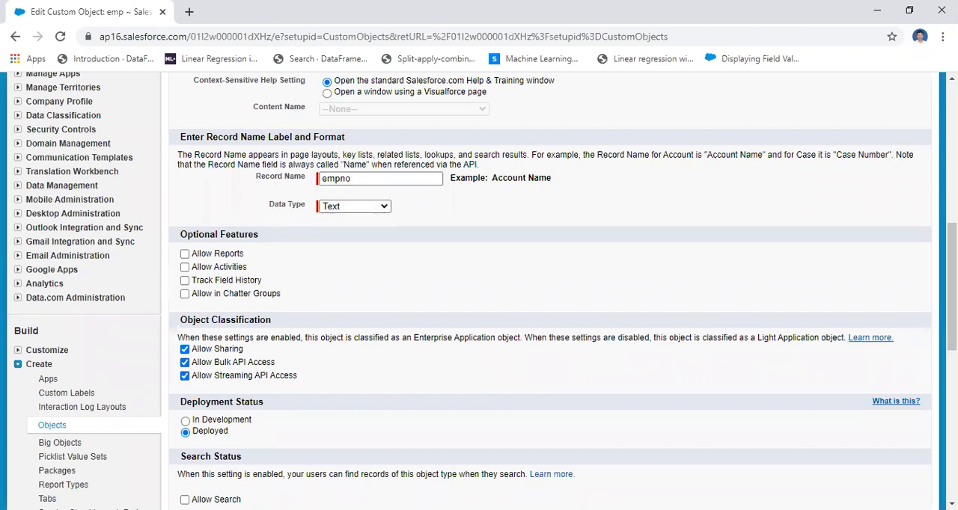
pyautogui.moveTo(952, 287); pyautogui.dragTo(952, 340)
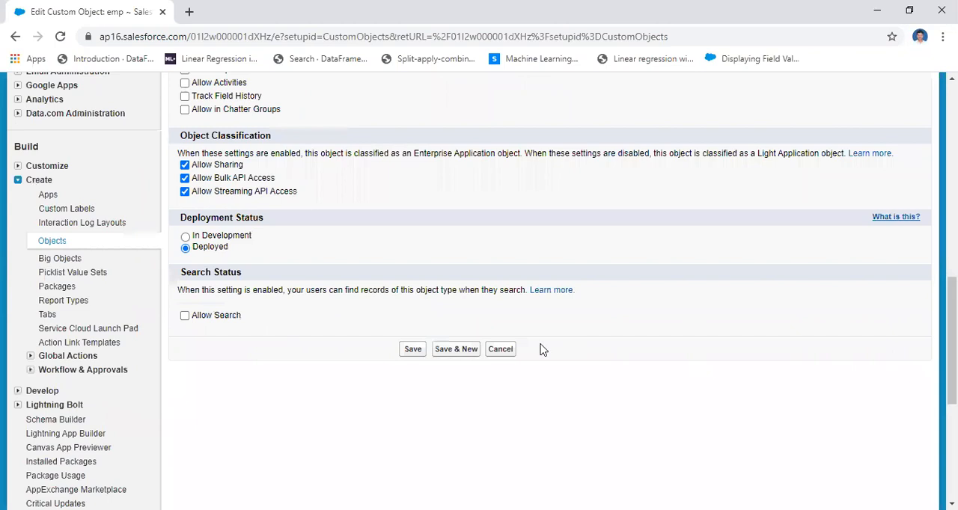
pyautogui.click(412, 350)
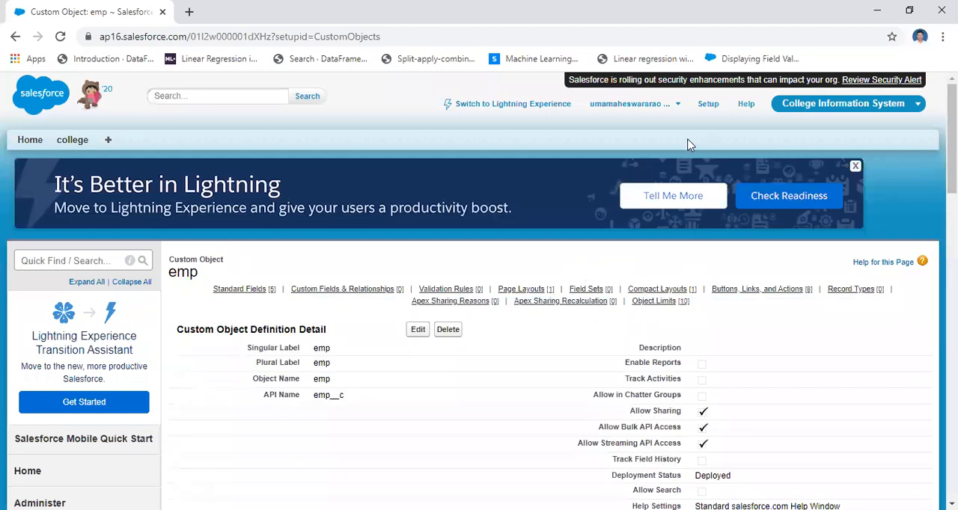
# Open the Custom Tabs page from the Create section under Build in the setup, and start a new custom object tab.
pyautogui.click(708, 105)
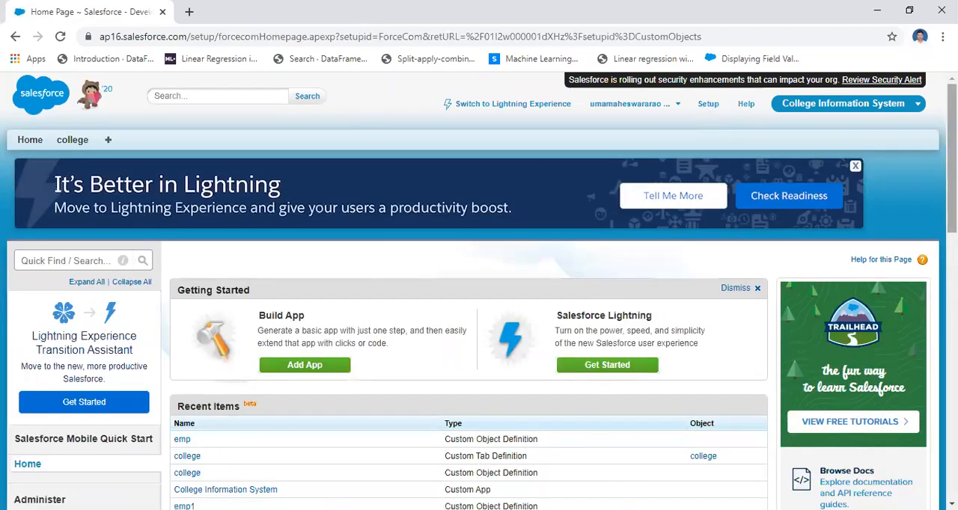
pyautogui.scroll(-5, 801, 296)
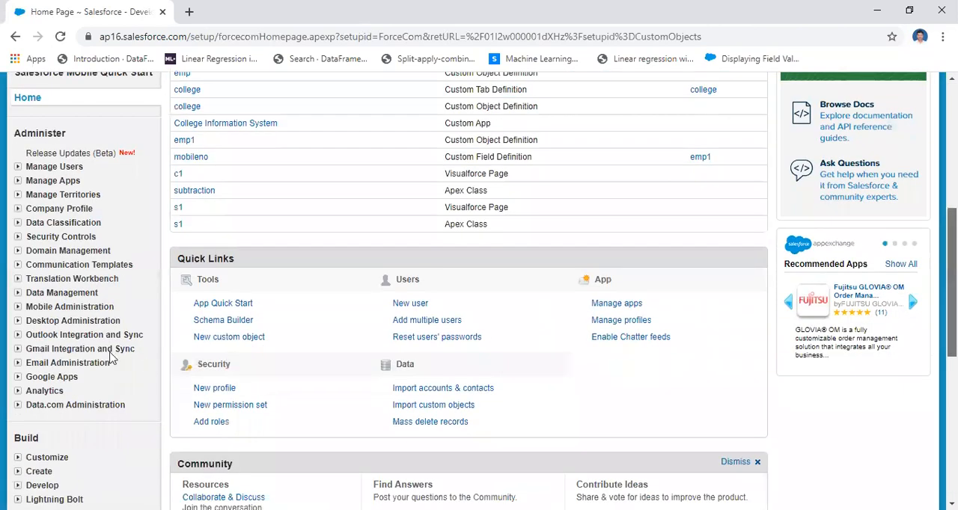
pyautogui.scroll(-2, 22, 340)
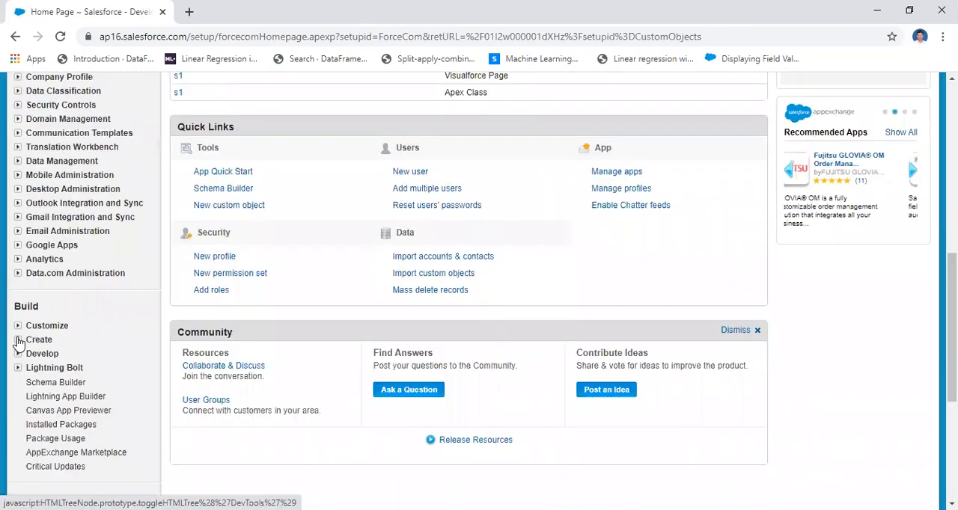
pyautogui.click(37, 340)
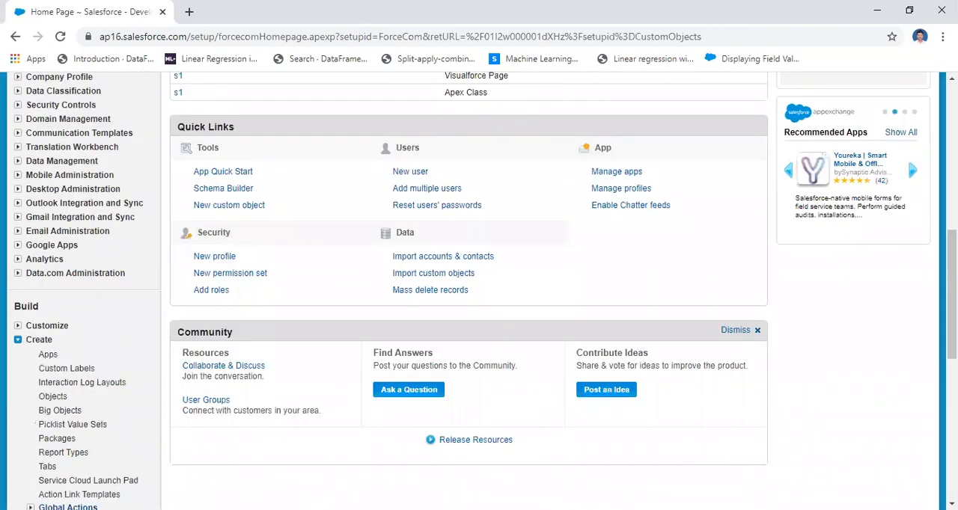
pyautogui.click(47, 469)
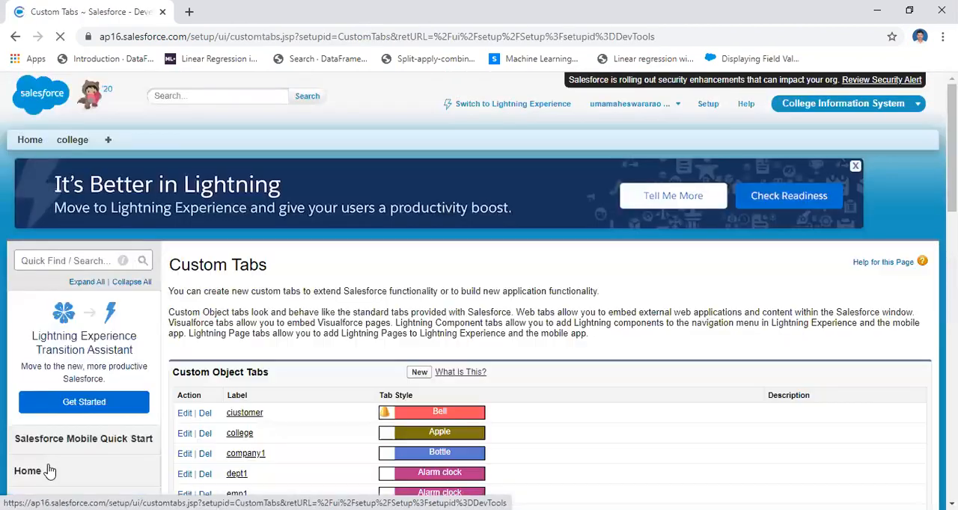
pyautogui.scroll(-2, 512, 233)
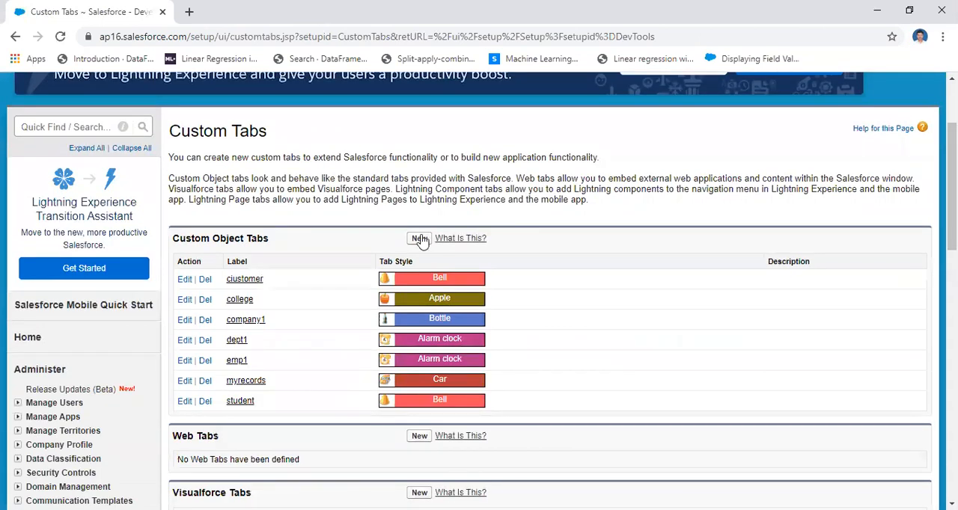
pyautogui.click(420, 238)
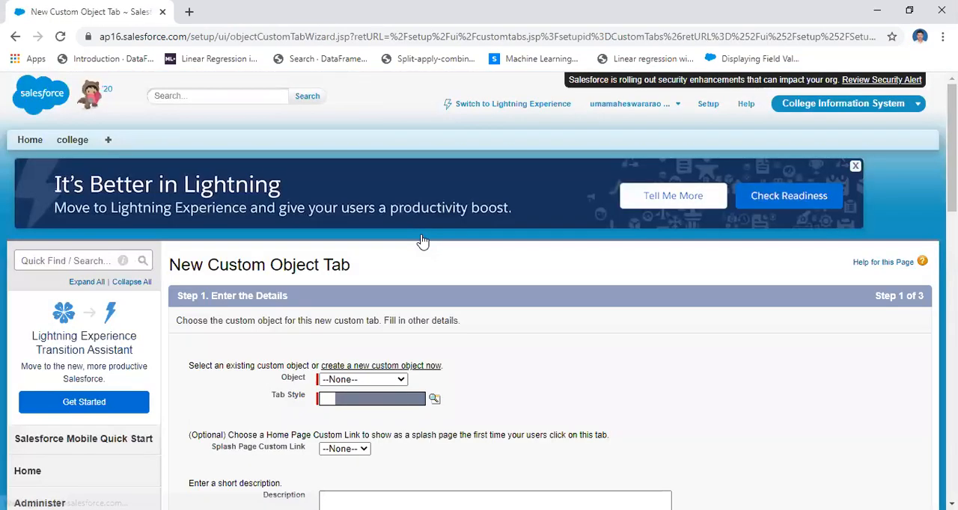
# Choose emp as the object and Alarm clock as the style for the new tab, and continue to the profile settings.
pyautogui.click(397, 382)
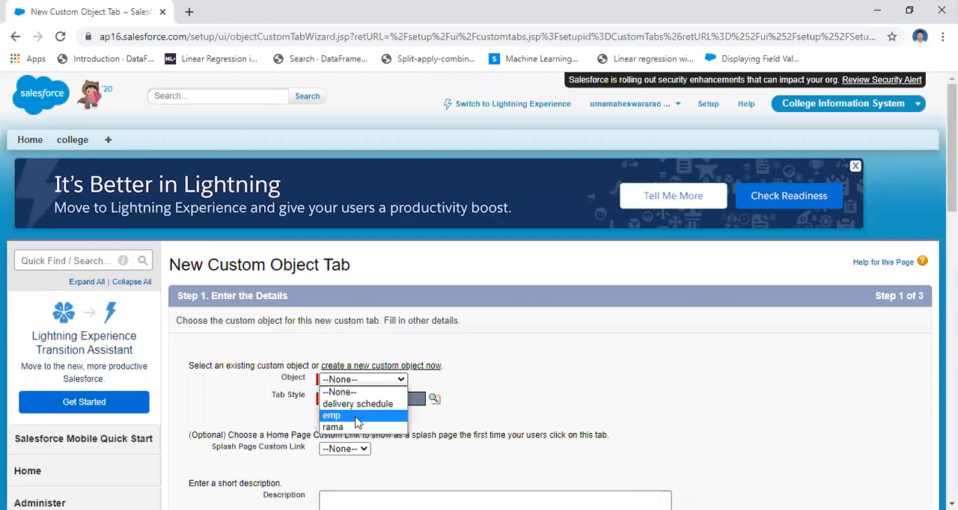
pyautogui.click(357, 417)
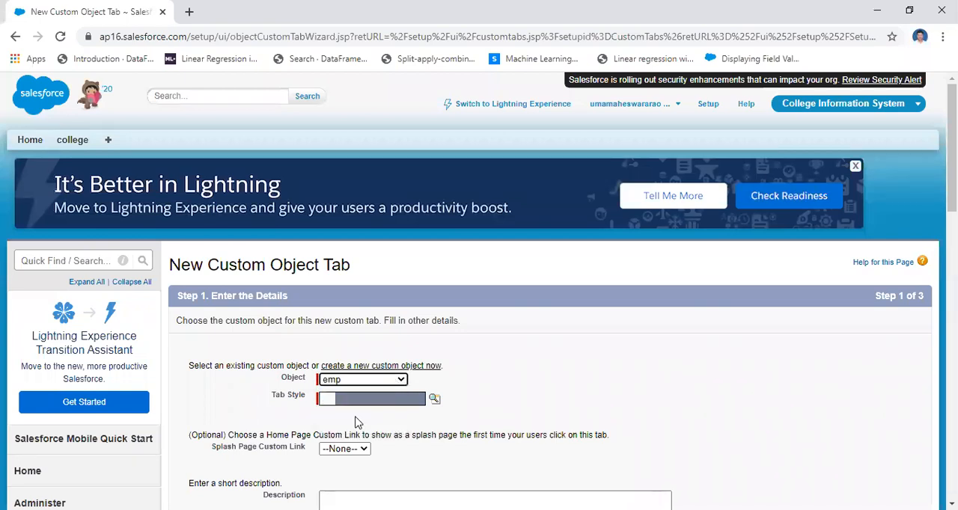
pyautogui.click(434, 401)
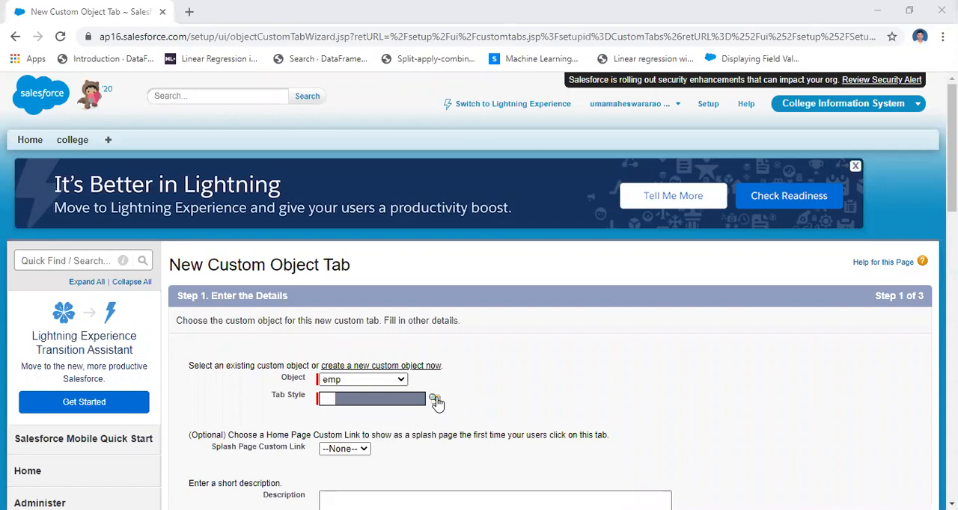
pyautogui.click(518, 353)
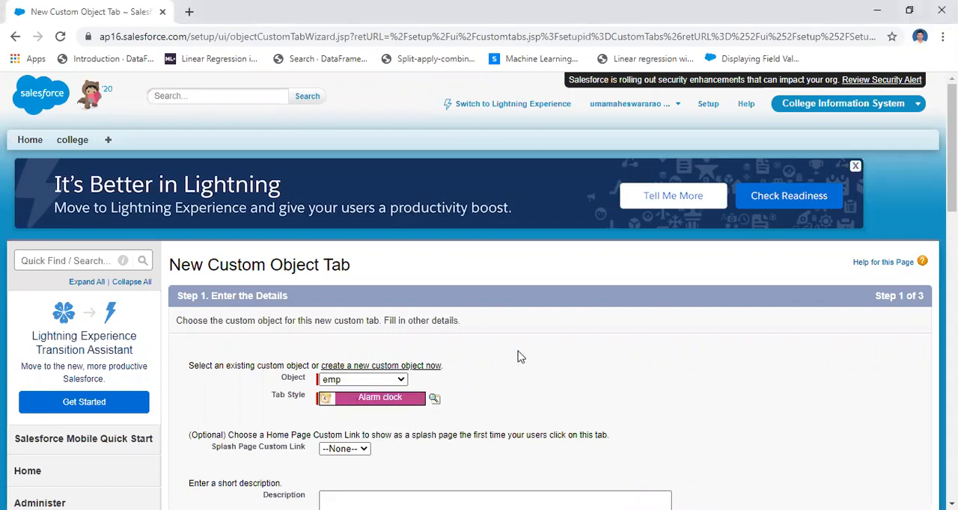
pyautogui.scroll(-5, 479, 299)
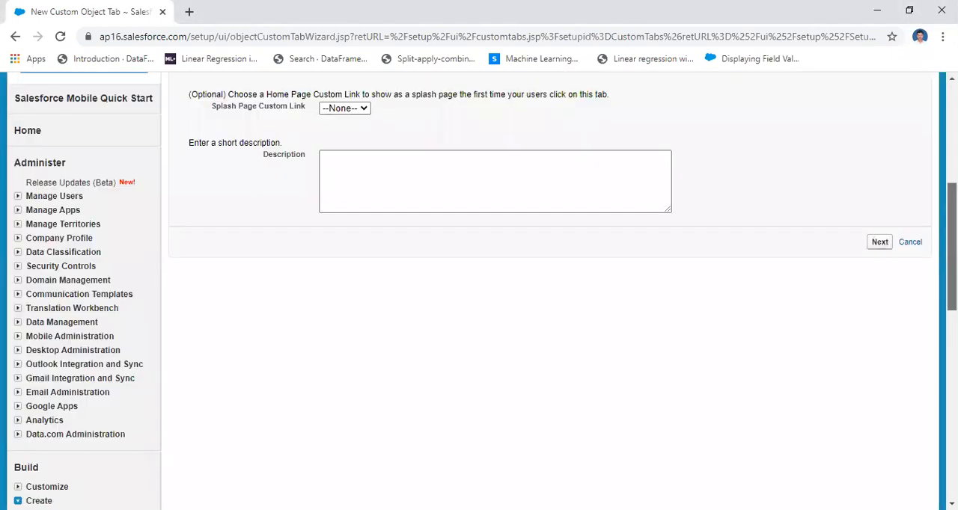
pyautogui.scroll(-1, 479, 299)
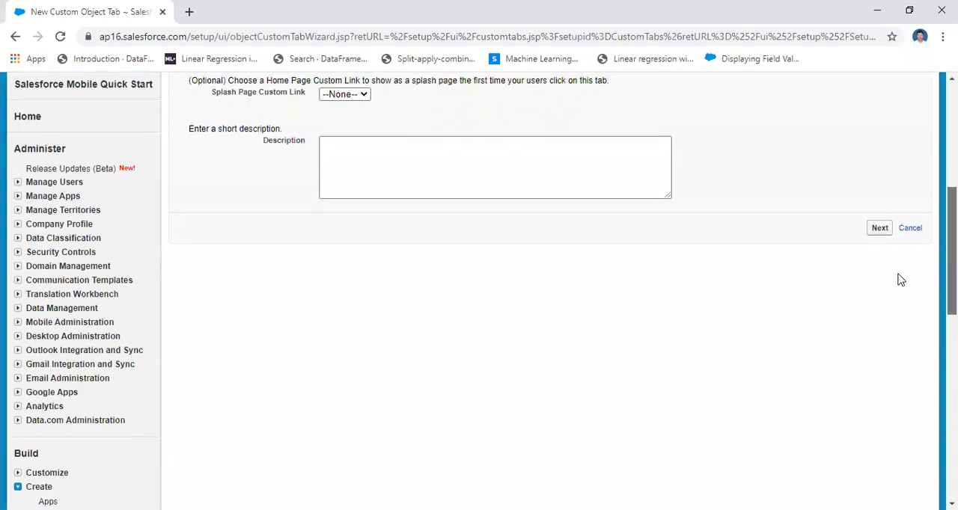
pyautogui.click(880, 236)
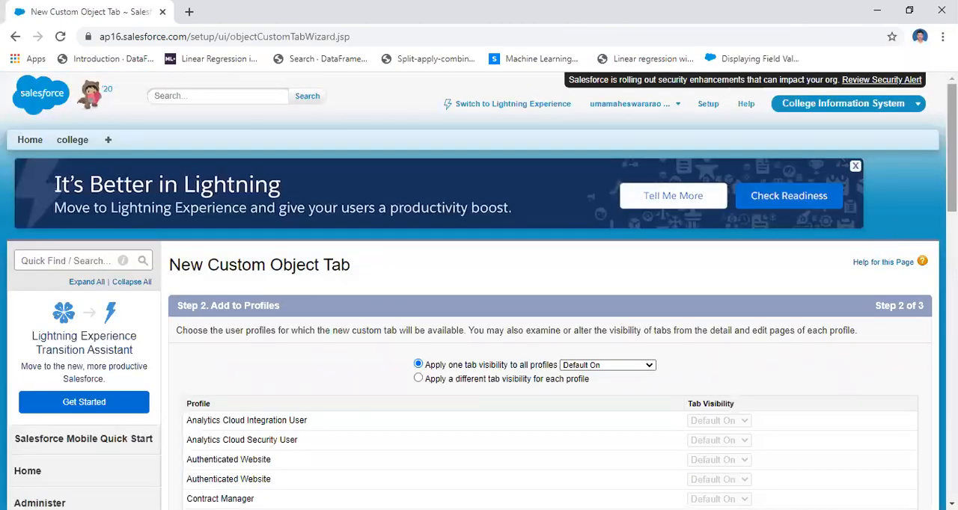
# Keep the tab visibility Default On for all profiles and the tab included in all custom apps, and save it.
pyautogui.scroll(-1, 480, 299)
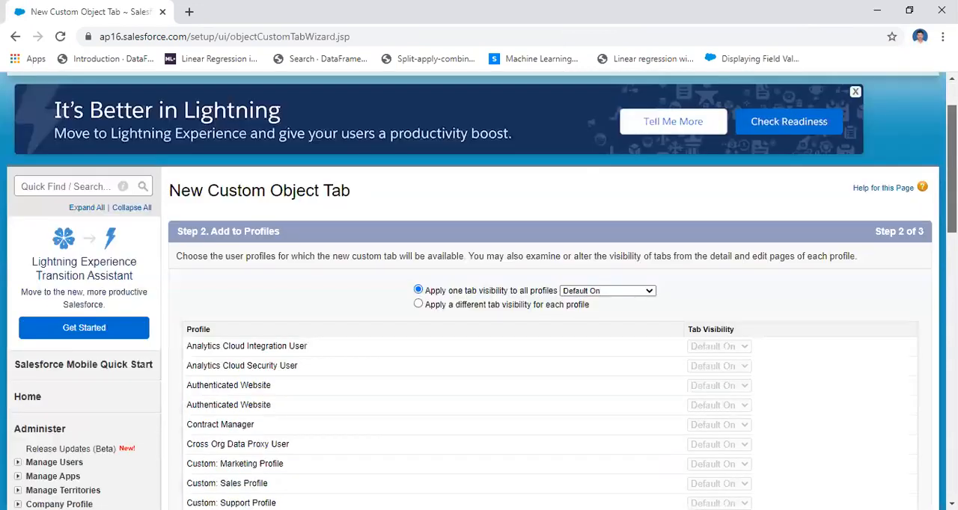
pyautogui.scroll(-1, 479, 299)
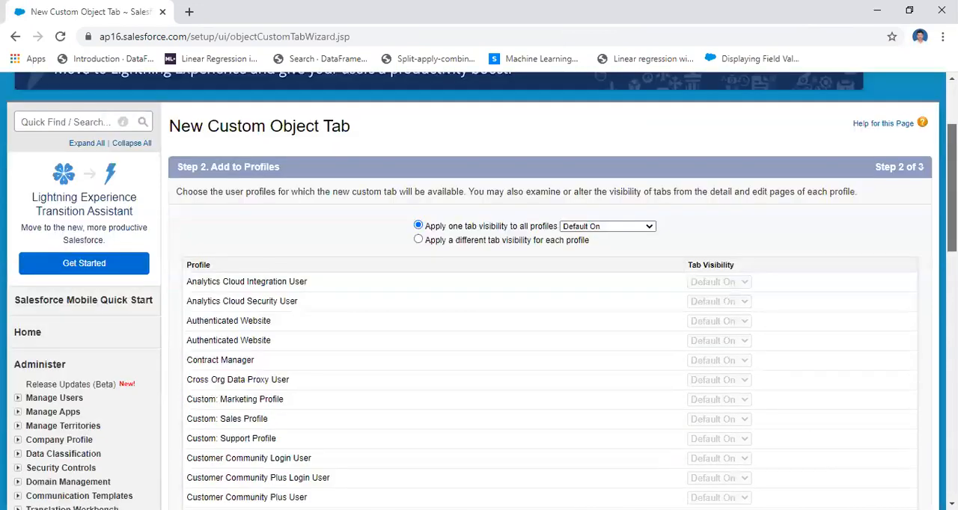
pyautogui.scroll(-10, 479, 300)
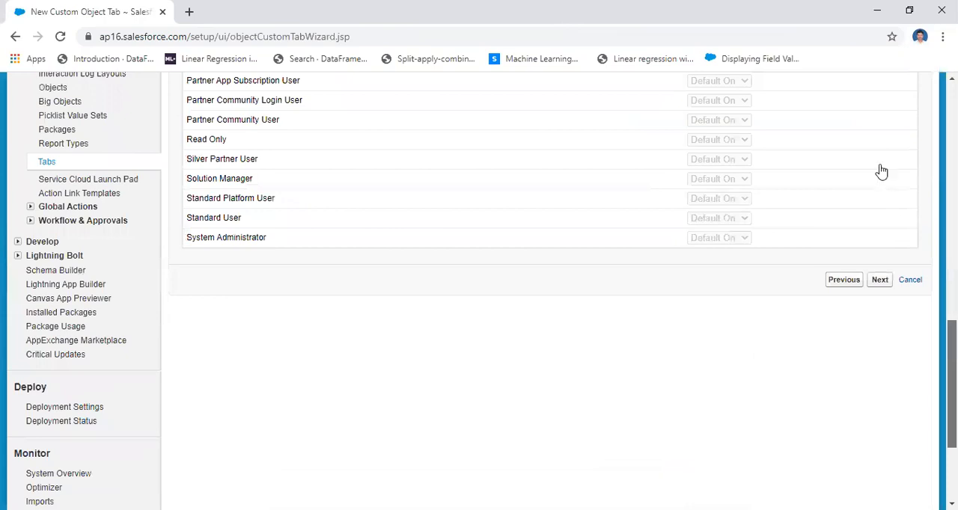
pyautogui.scroll(-2, 882, 171)
pyautogui.click(879, 163)
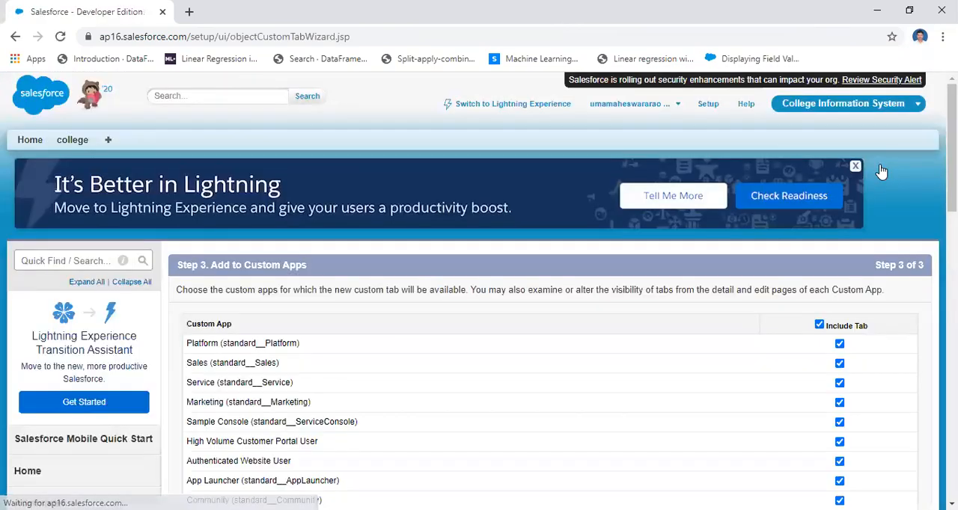
pyautogui.moveTo(951, 179); pyautogui.dragTo(951, 324)
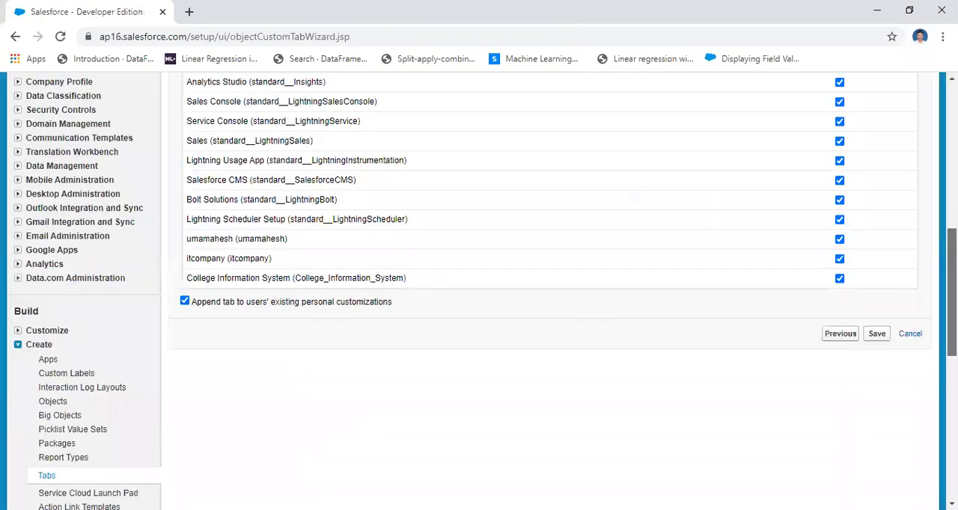
pyautogui.scroll(-2, 881, 225)
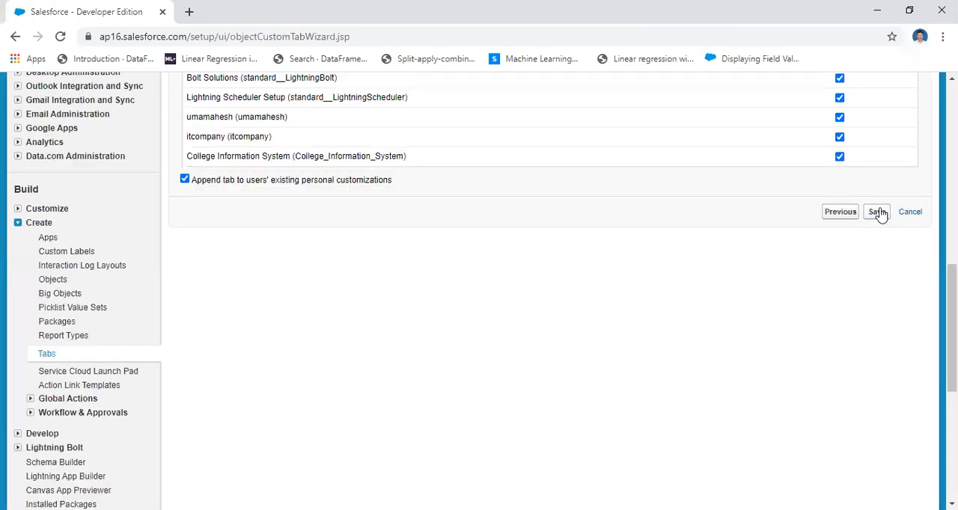
pyautogui.click(877, 213)
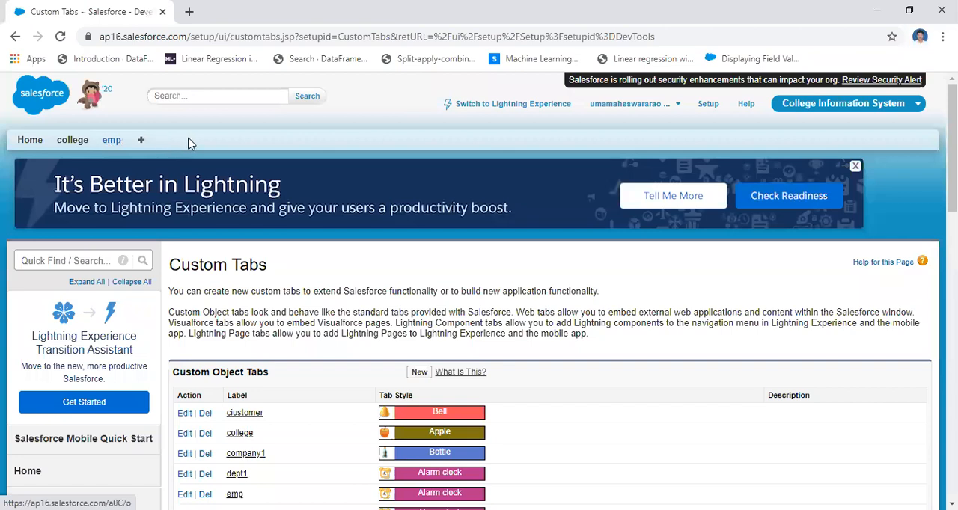
# Open the emp tab to view the list of all its records, and return to the college tab.
pyautogui.click(111, 143)
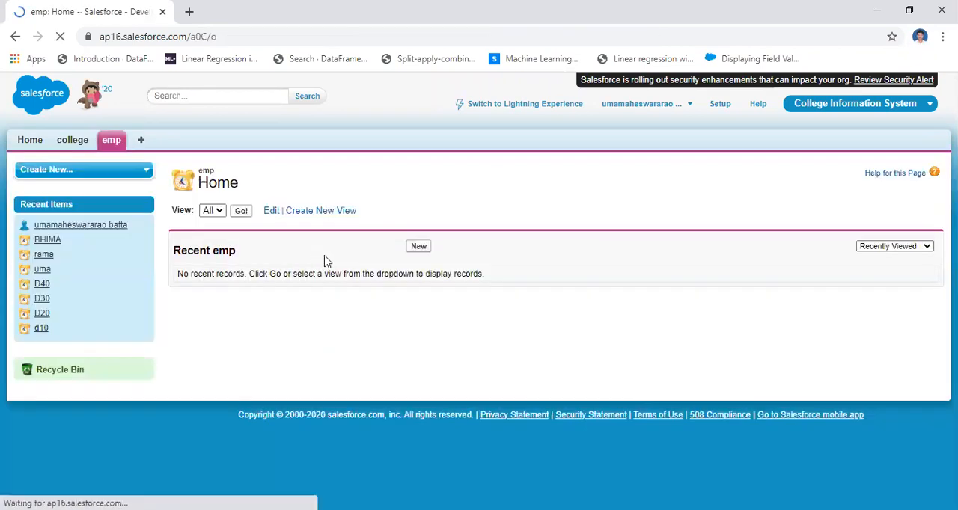
pyautogui.click(241, 213)
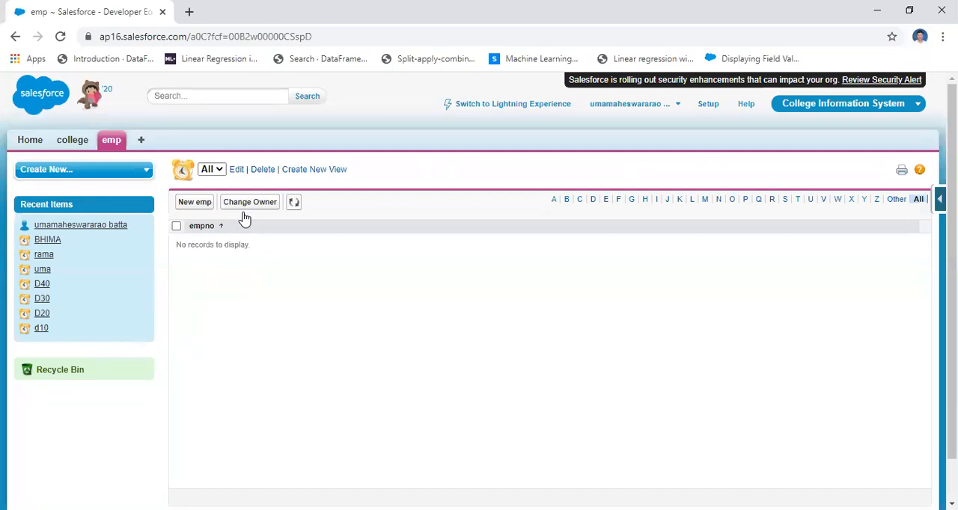
pyautogui.click(72, 141)
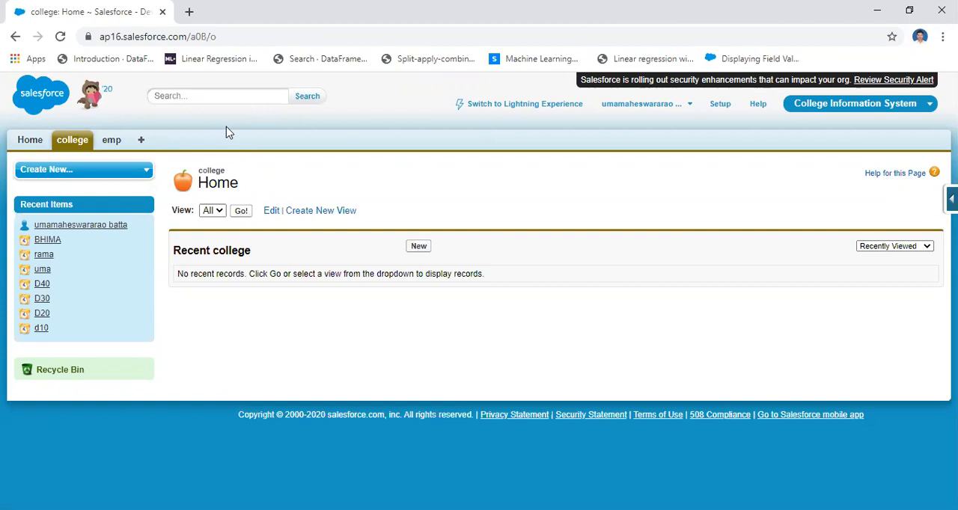
# Switch to PowerPoint and begin a new bullet with "add" below the Setup→build→create→object line on slide 15.
pyautogui.click(79, 507)
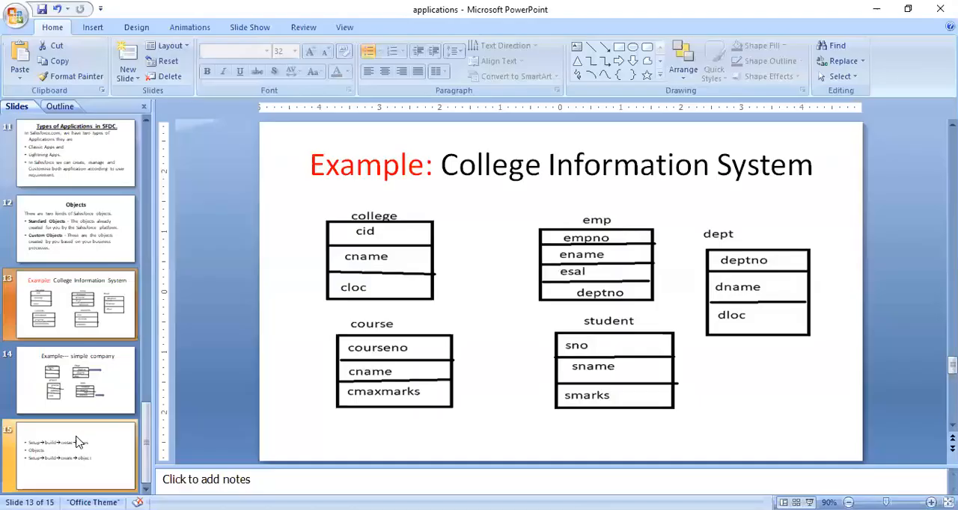
pyautogui.click(79, 441)
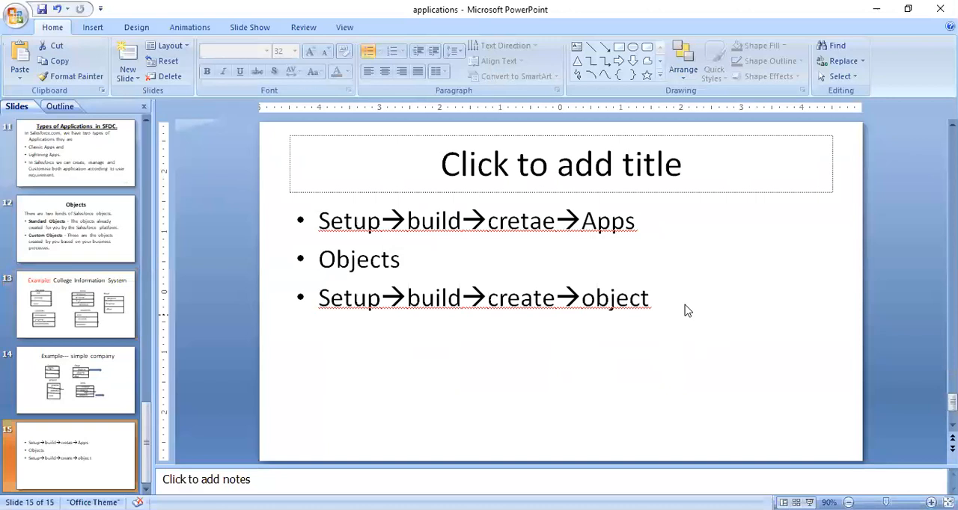
pyautogui.click(641, 297)
pyautogui.press('Return')
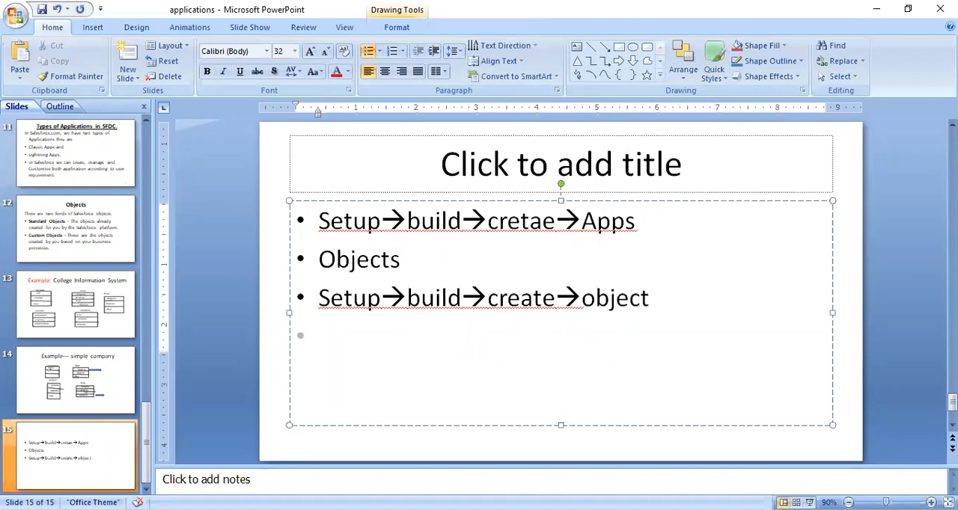
pyautogui.write('add')
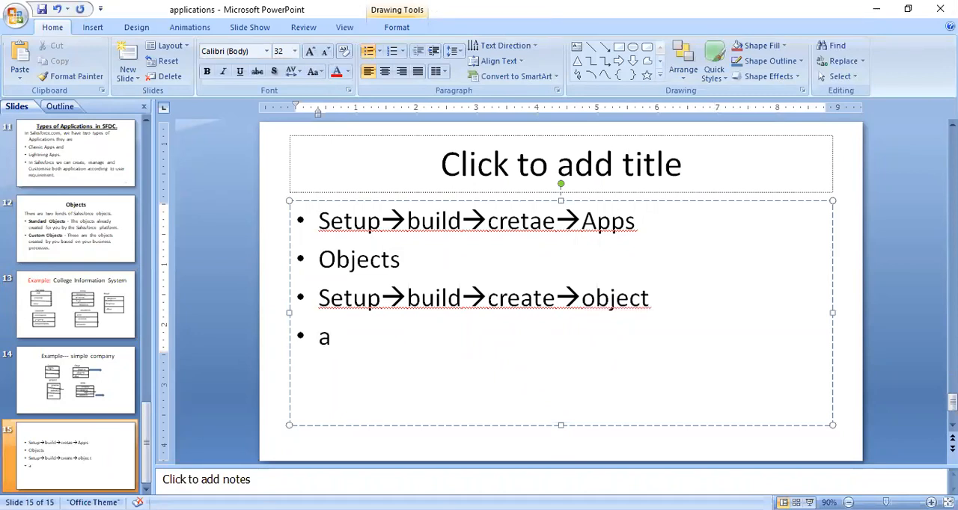
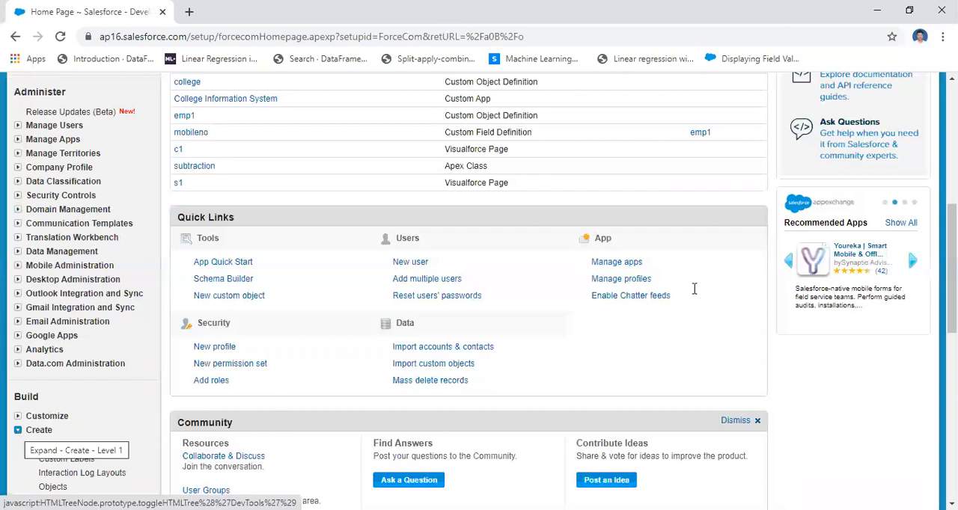
# Open the list of custom objects under Build and Create in setup, and open the college object's definition.
pyautogui.scroll(-2, 272, 273)
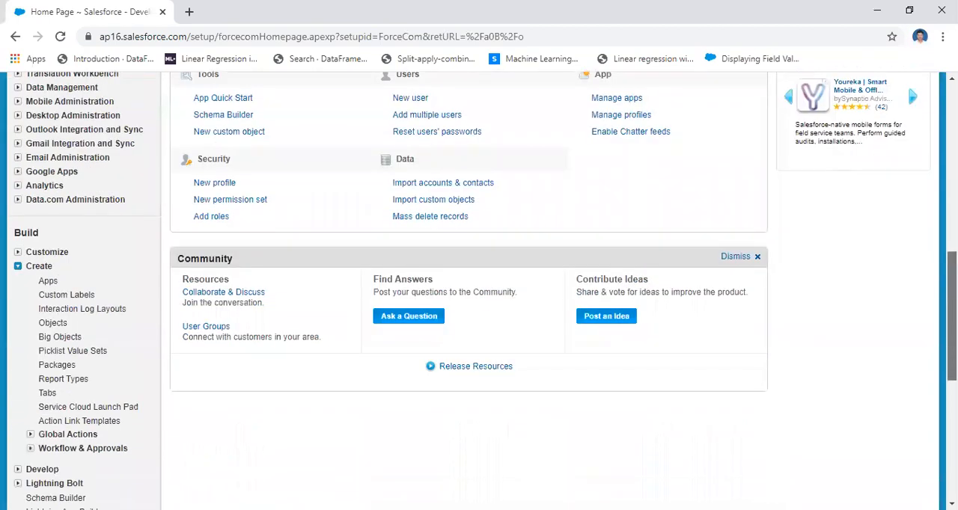
pyautogui.scroll(-1, 82, 296)
pyautogui.click(54, 271)
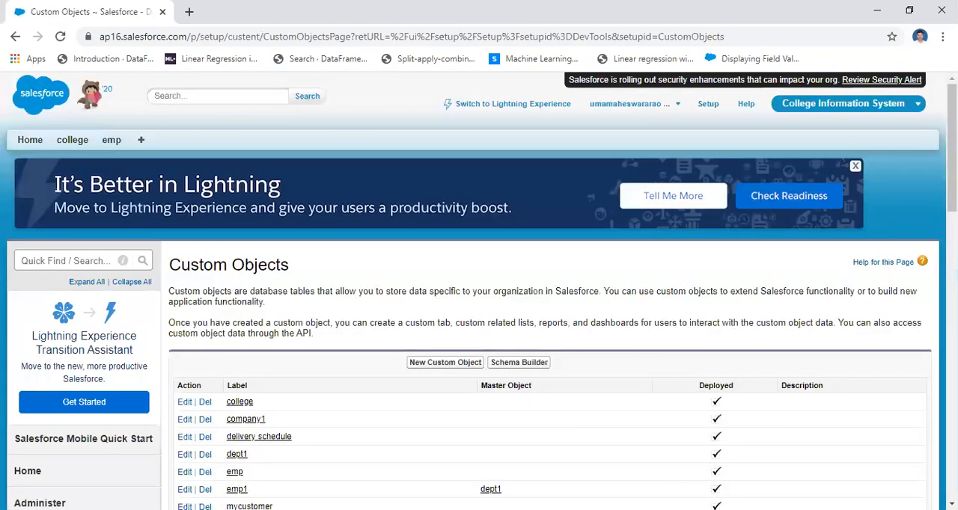
pyautogui.scroll(-2, 500, 316)
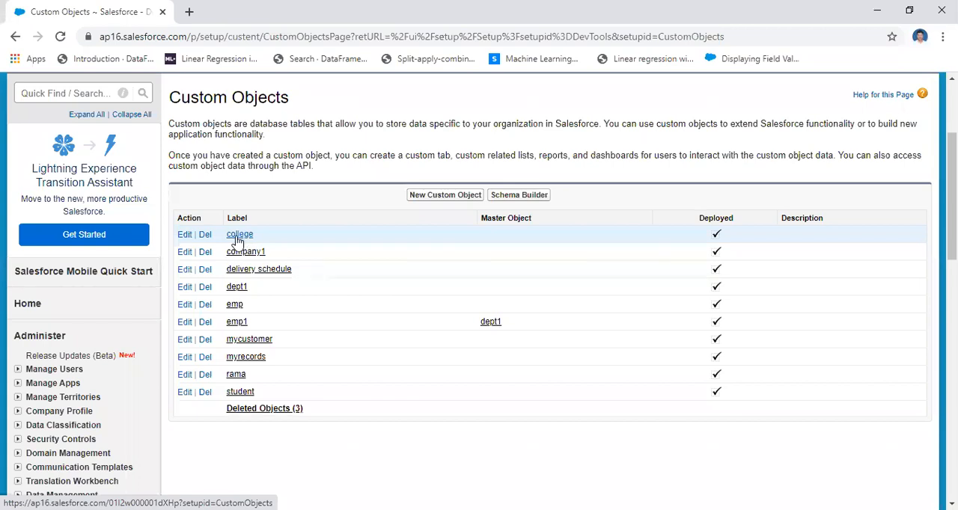
pyautogui.click(238, 241)
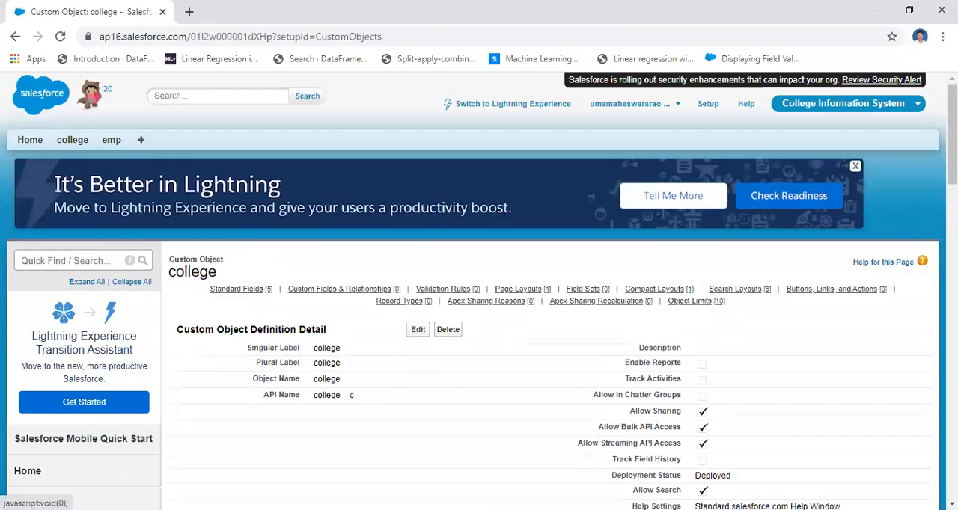
# Review the college object's details and standard fields, and start a new field in Custom Fields & Relationships.
pyautogui.scroll(-3, 479, 292)
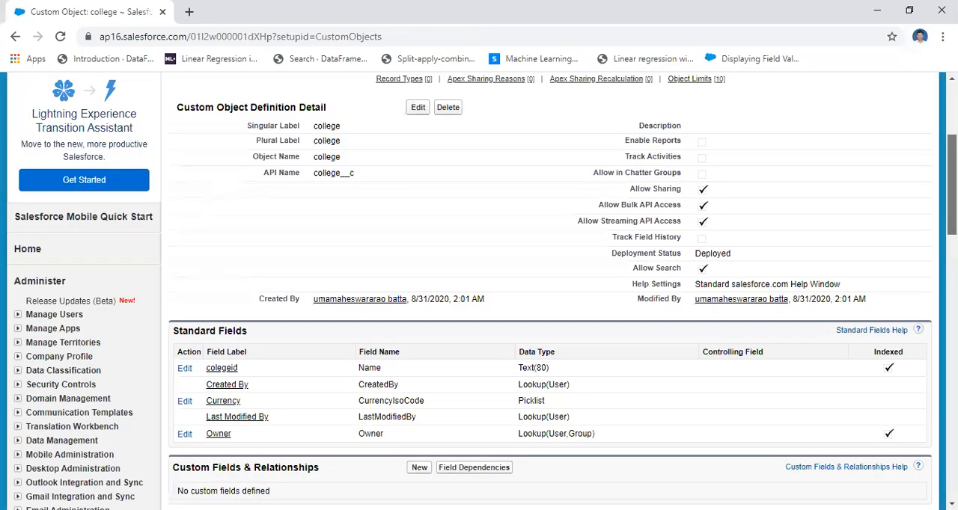
pyautogui.scroll(2, 479, 292)
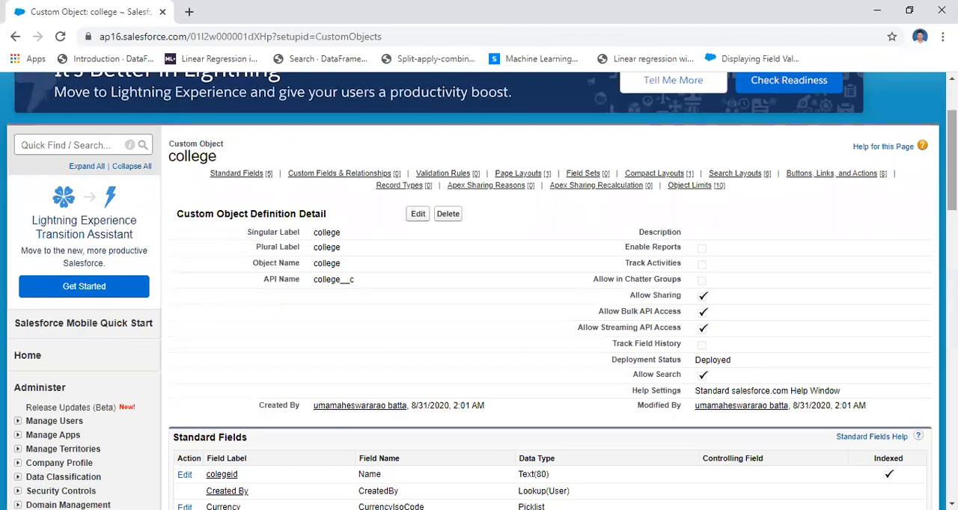
pyautogui.scroll(-3, 479, 292)
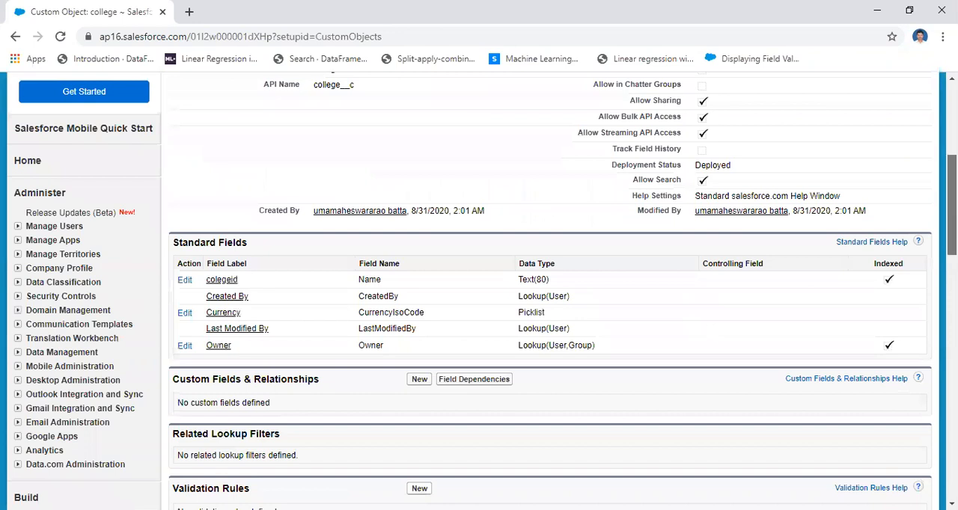
pyautogui.scroll(-1, 494, 235)
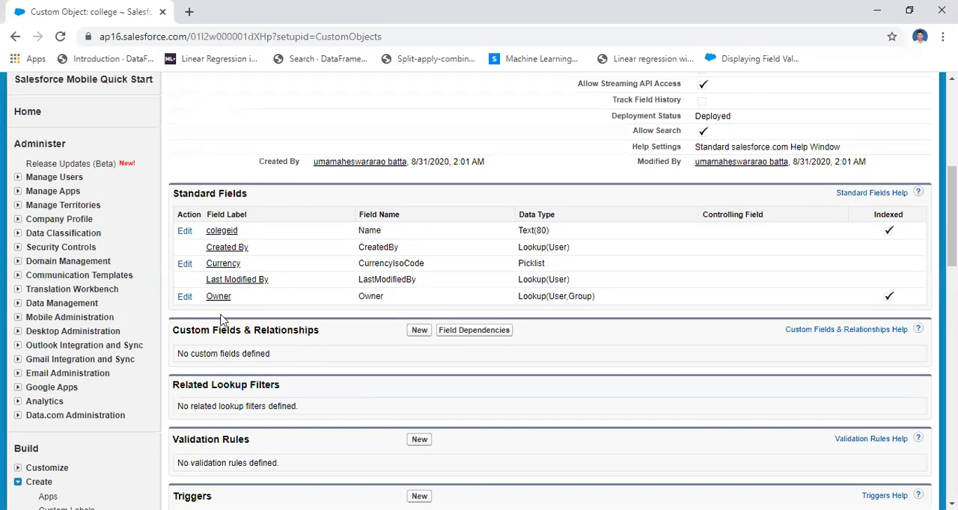
pyautogui.click(420, 331)
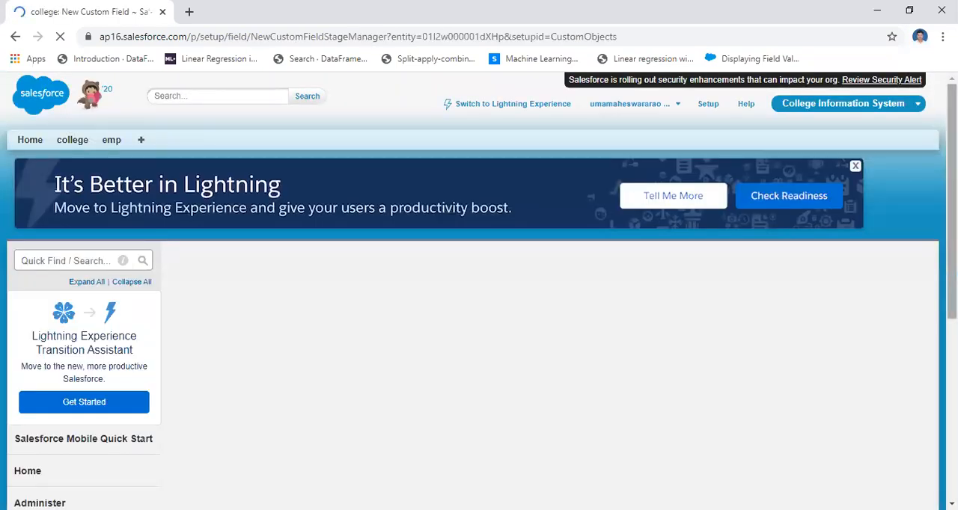
# Look through the data types and their descriptions offered for the new custom field on college.
pyautogui.scroll(-5, 479, 292)
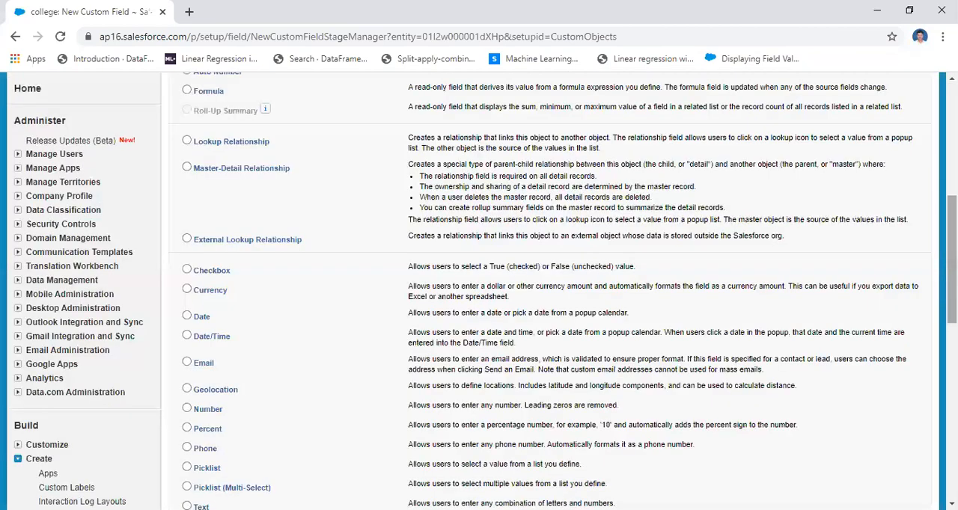
pyautogui.scroll(5, 479, 292)
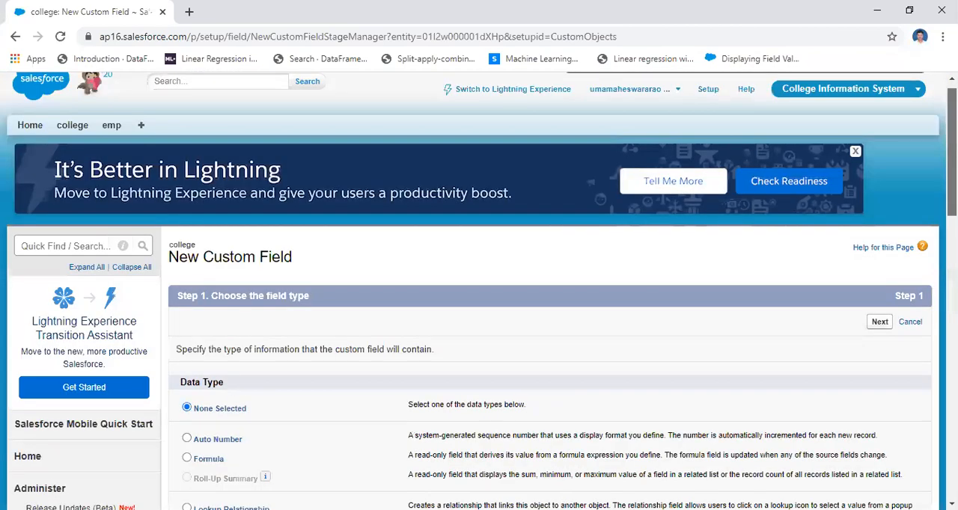
pyautogui.scroll(-2, 479, 292)
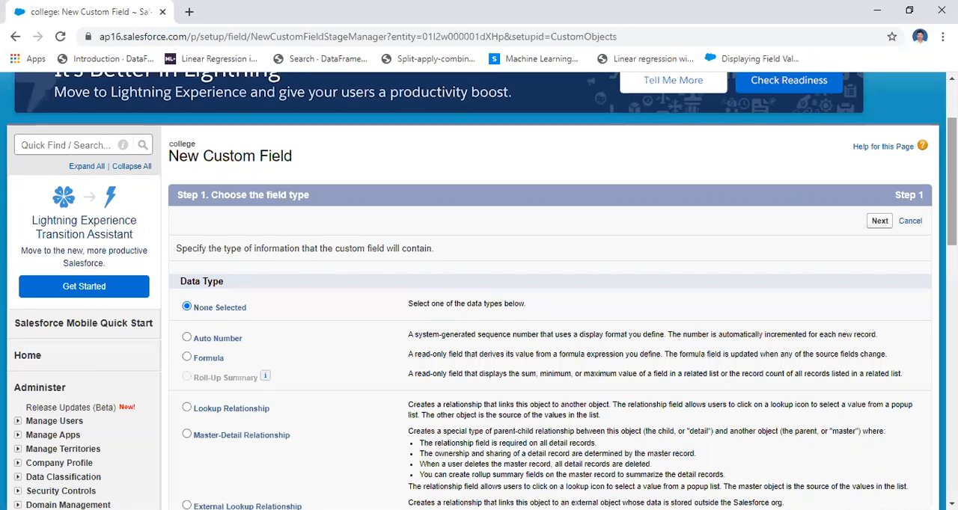
pyautogui.scroll(1, 480, 290)
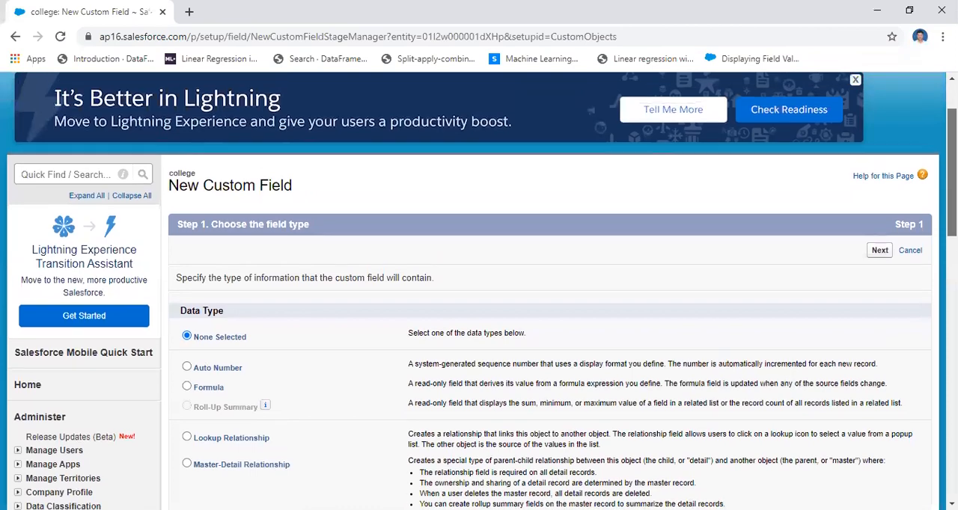
pyautogui.scroll(-2, 479, 290)
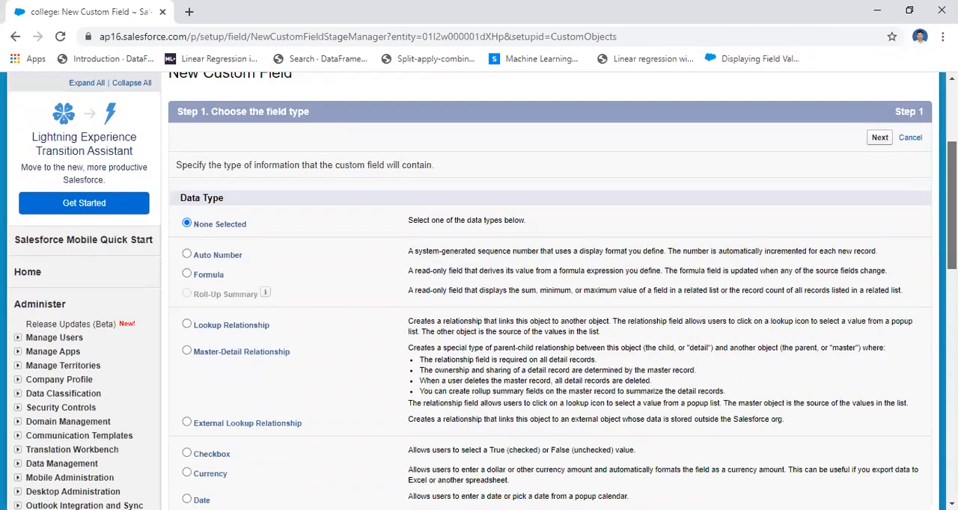
pyautogui.scroll(-2, 479, 290)
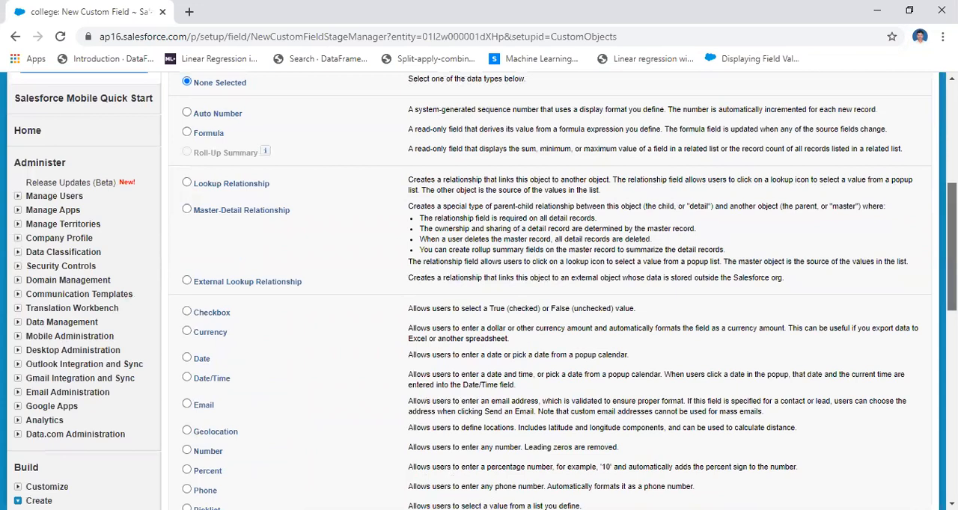
pyautogui.scroll(-4, 507, 257)
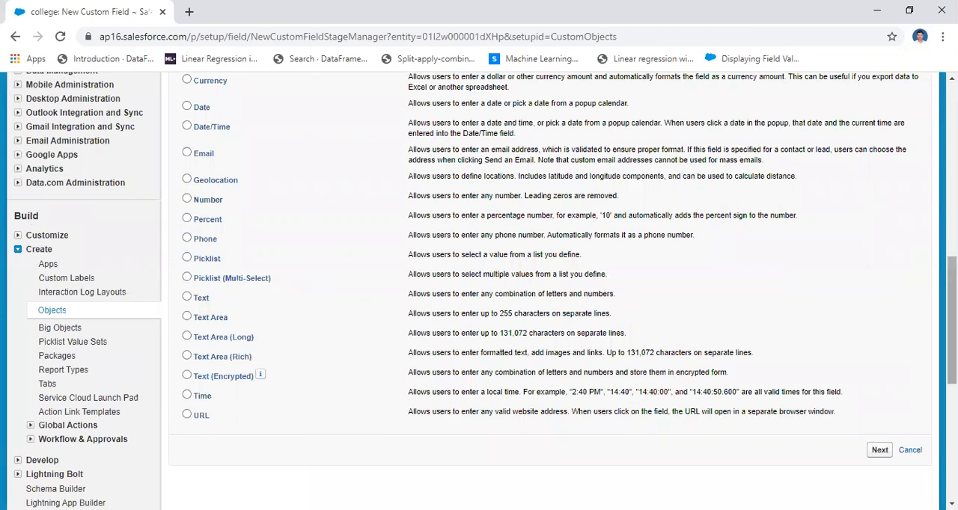
pyautogui.scroll(2, 934, 252)
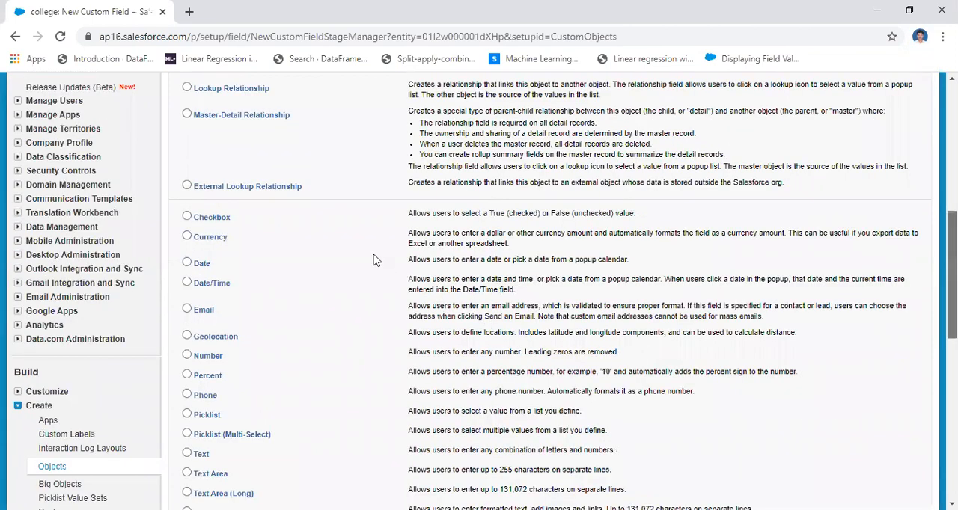
pyautogui.scroll(1, 209, 243)
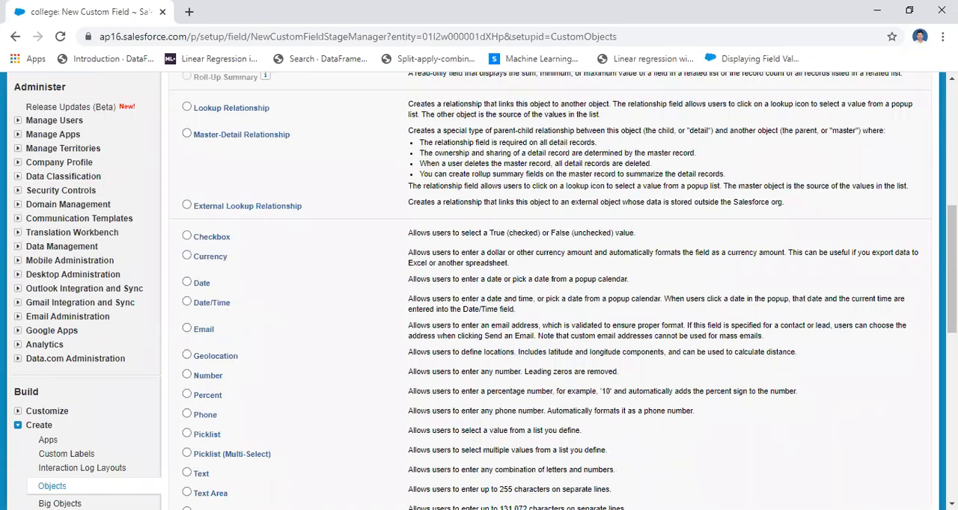
# Choose Text as the data type of the new college field and continue to its details.
pyautogui.scroll(-3, 610, 271)
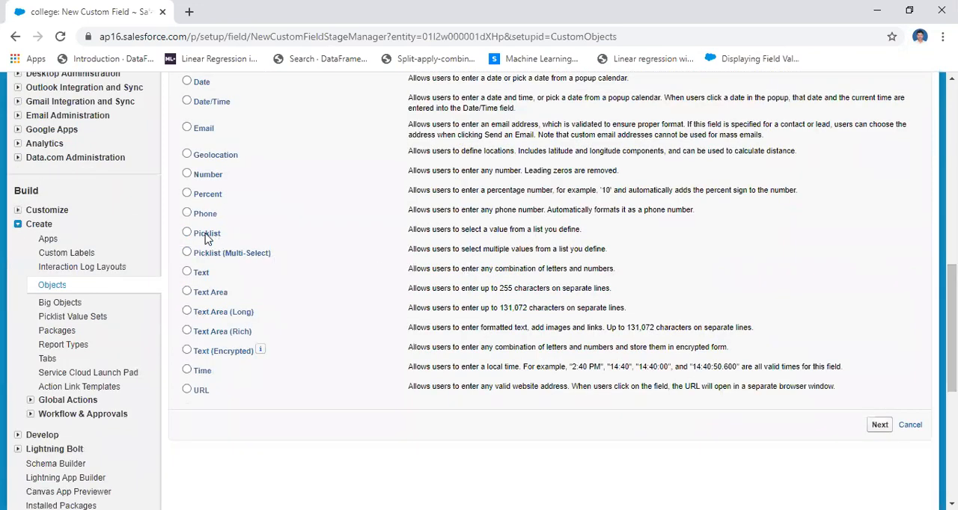
pyautogui.click(187, 274)
pyautogui.click(881, 427)
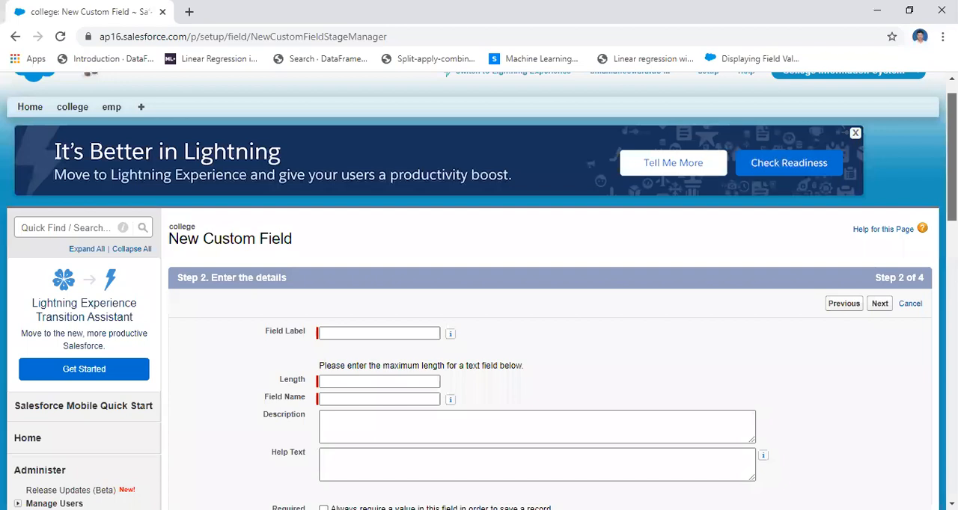
# Enter cname as the field label, let the field name fill in from it, and set the length to 30.
pyautogui.scroll(-1, 479, 299)
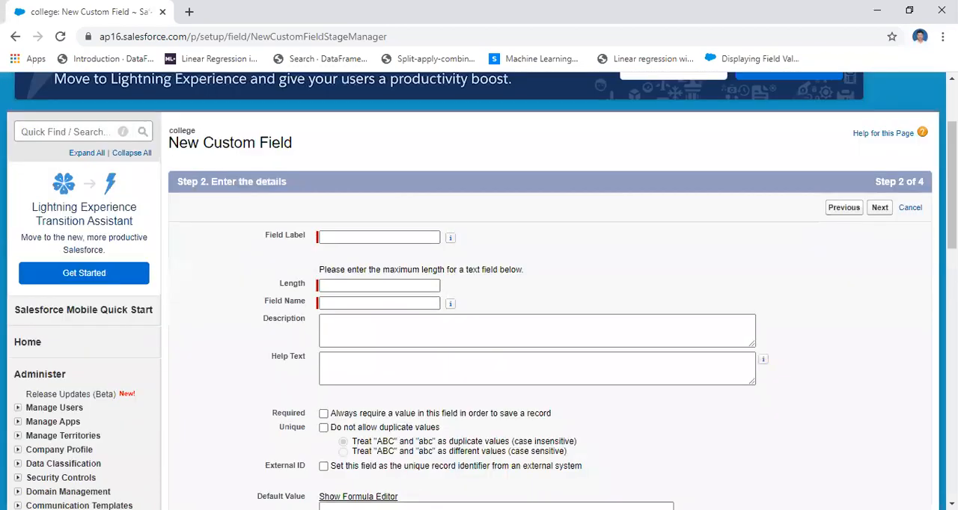
pyautogui.scroll(-1, 441, 228)
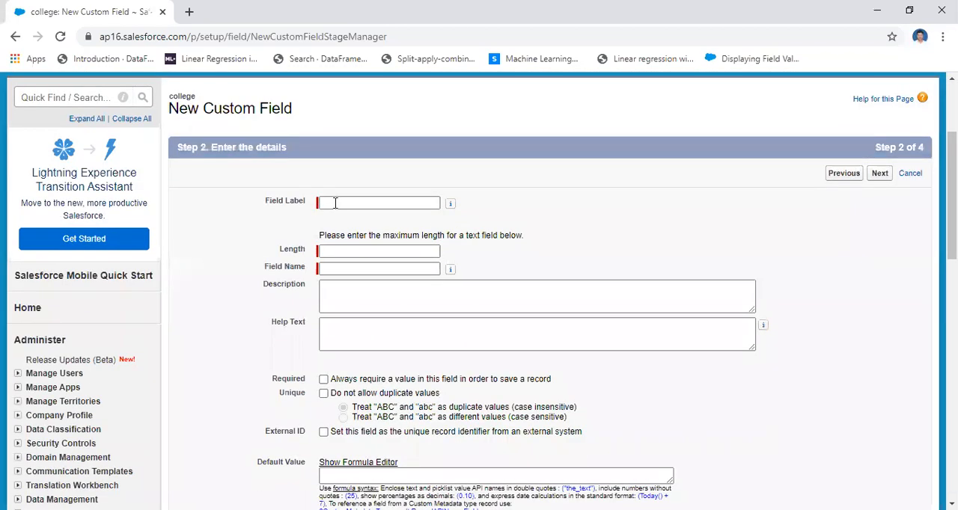
pyautogui.click(335, 203)
pyautogui.write('cname')
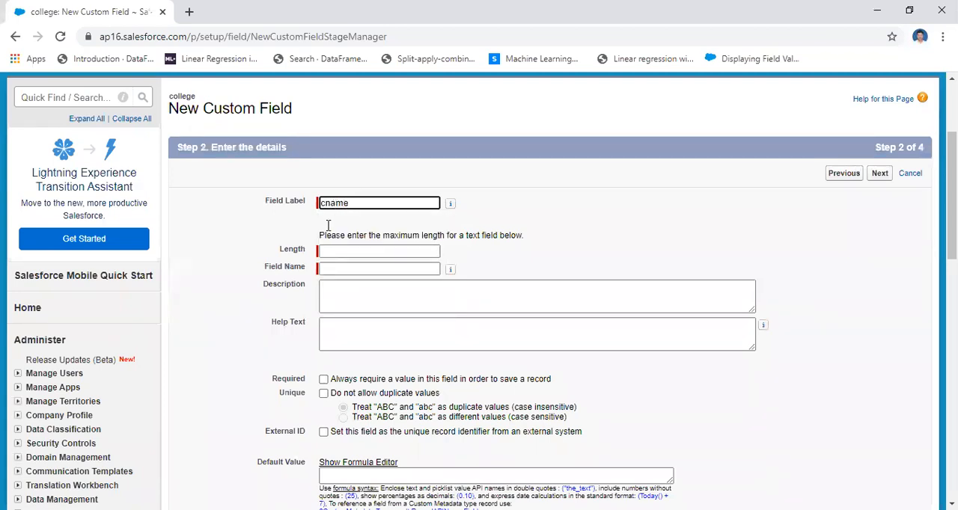
pyautogui.click(385, 267)
pyautogui.click(353, 252)
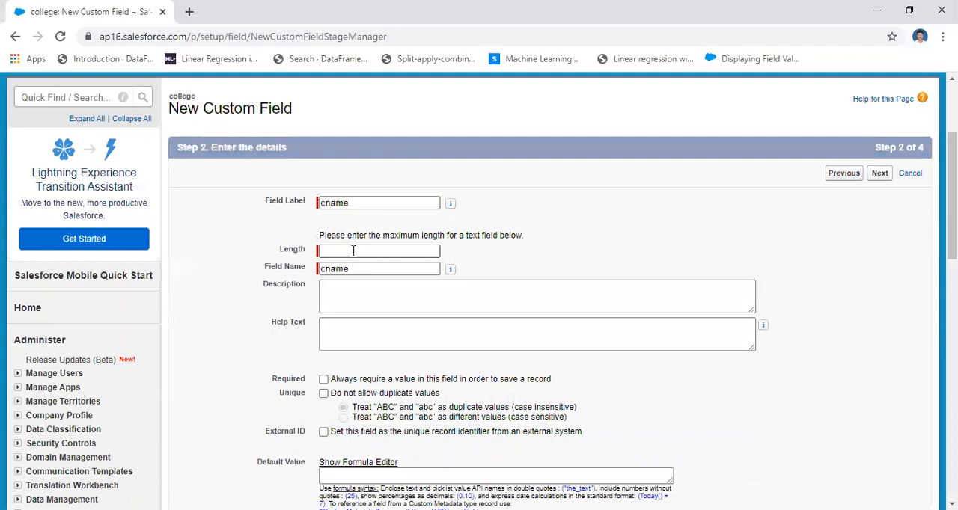
pyautogui.click(353, 251)
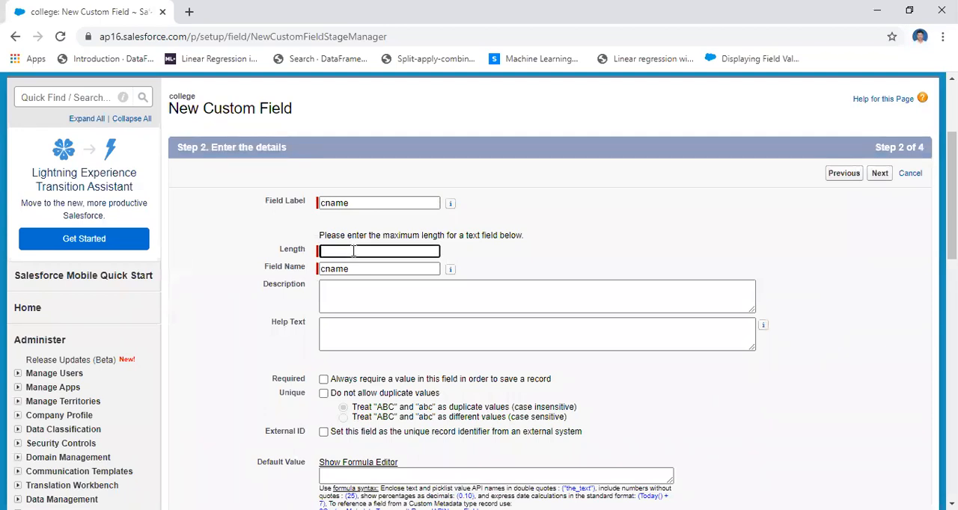
pyautogui.write('30')
# Make the cname field always require a value to save a record, and continue to the field-level security.
pyautogui.scroll(-3, 710, 265)
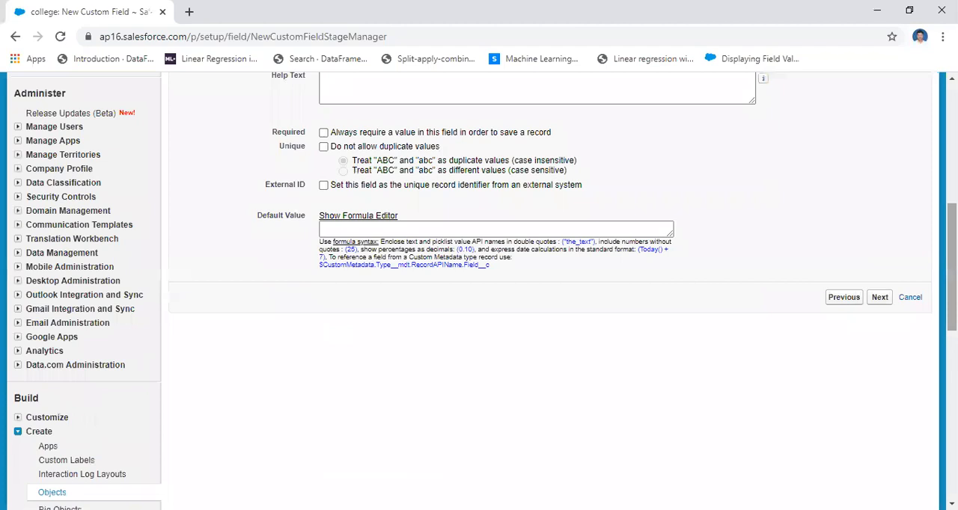
pyautogui.click(324, 134)
pyautogui.click(881, 301)
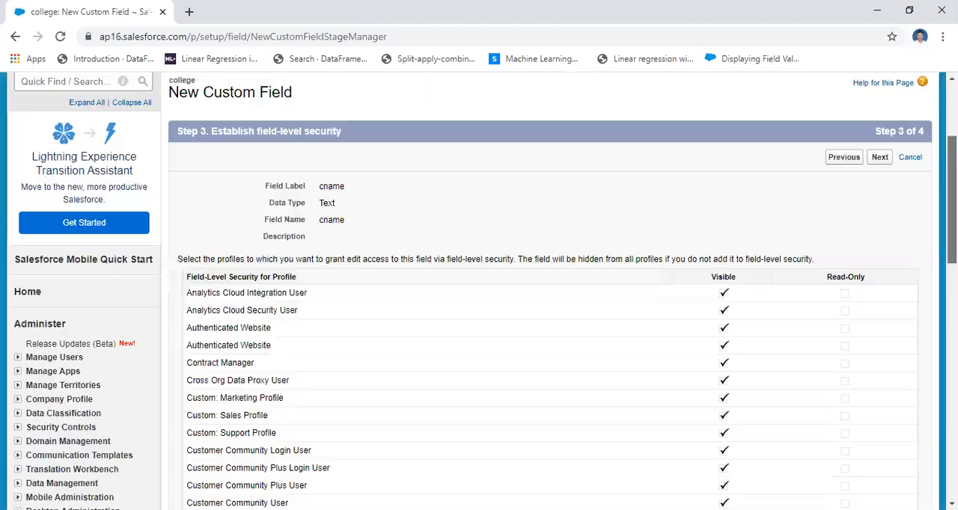
# Keep cname visible for all profiles and included in the college Layout, and save the field.
pyautogui.scroll(-10, 883, 299)
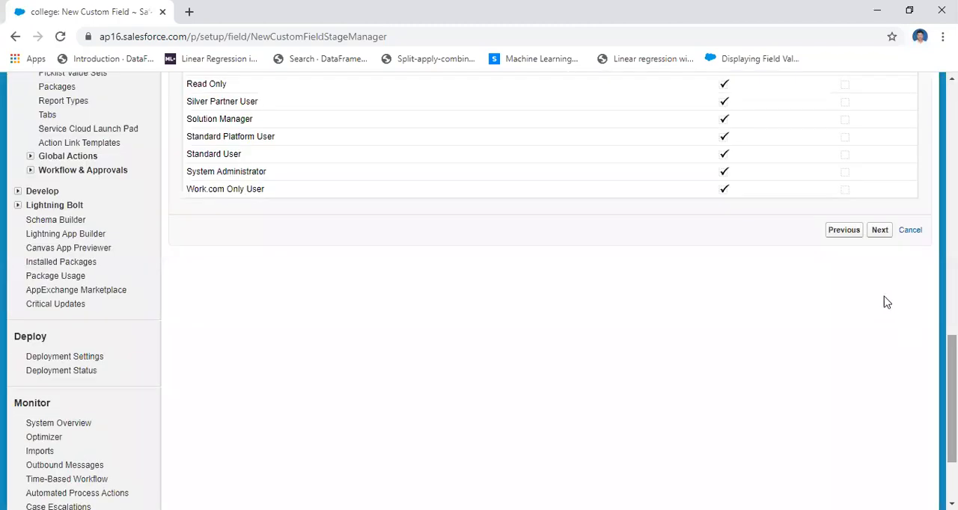
pyautogui.click(879, 231)
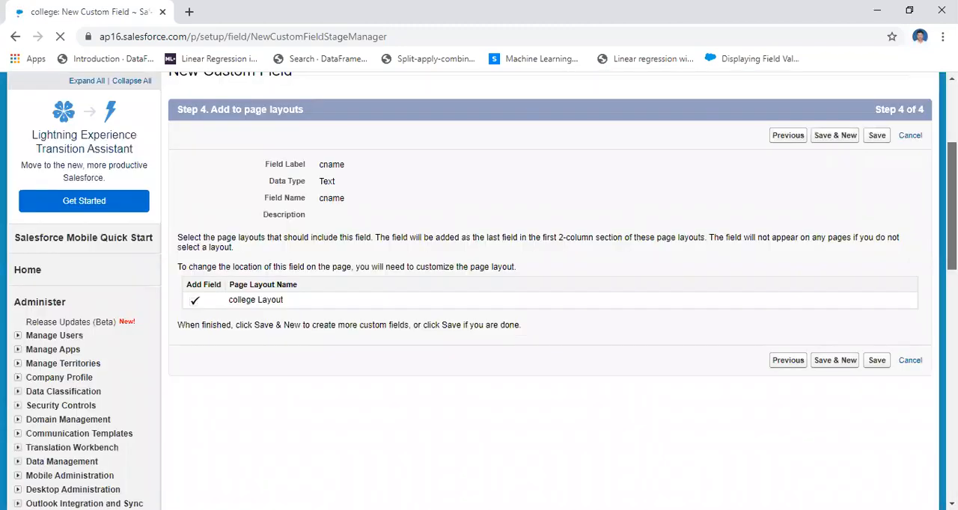
pyautogui.scroll(-1, 883, 304)
pyautogui.click(880, 287)
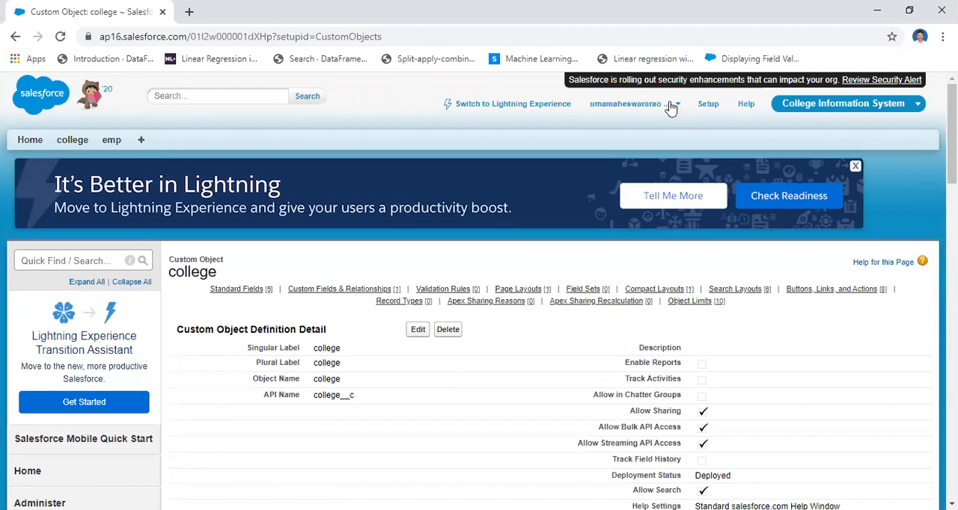
# Check the College Information System table design in PowerPoint, then return to Salesforce and open the college custom object's definition from Setup.
pyautogui.hotkey('alt', 'Tab')
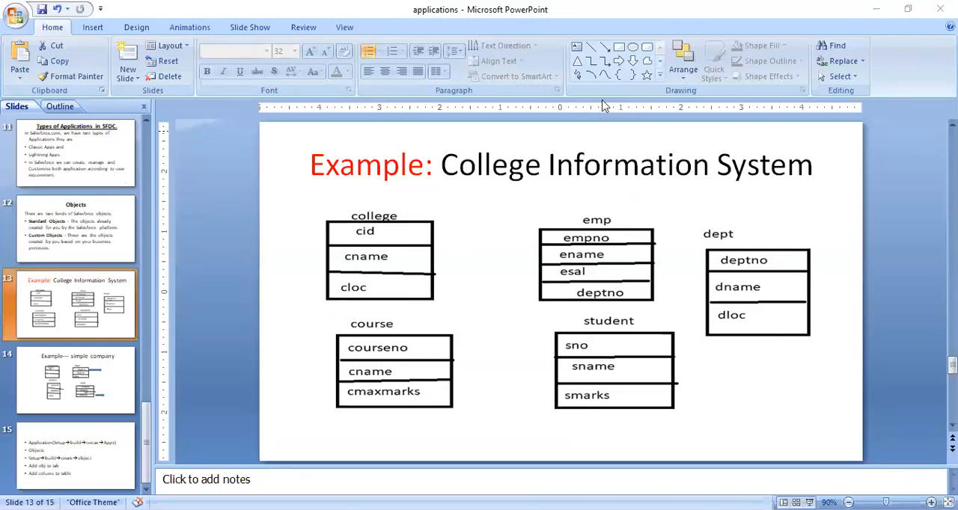
pyautogui.hotkey('alt', 'Tab')
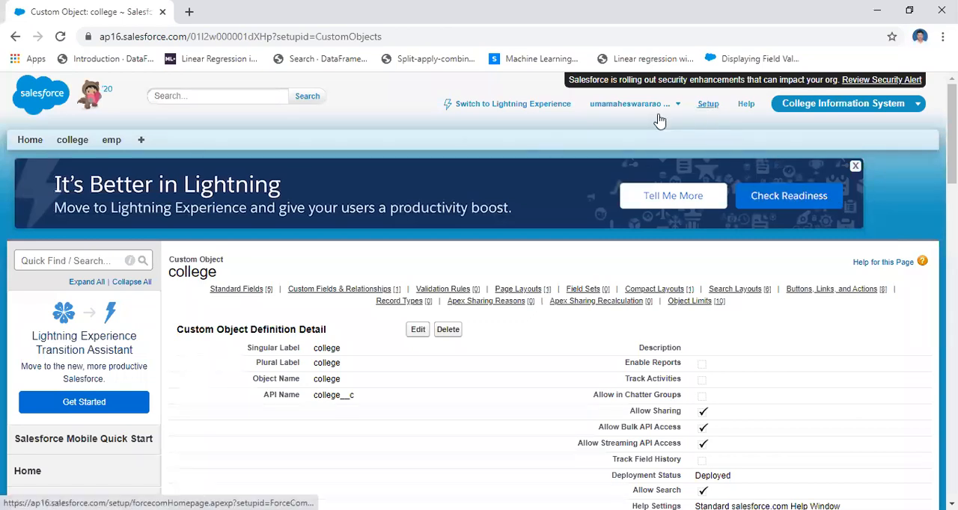
pyautogui.click(29, 147)
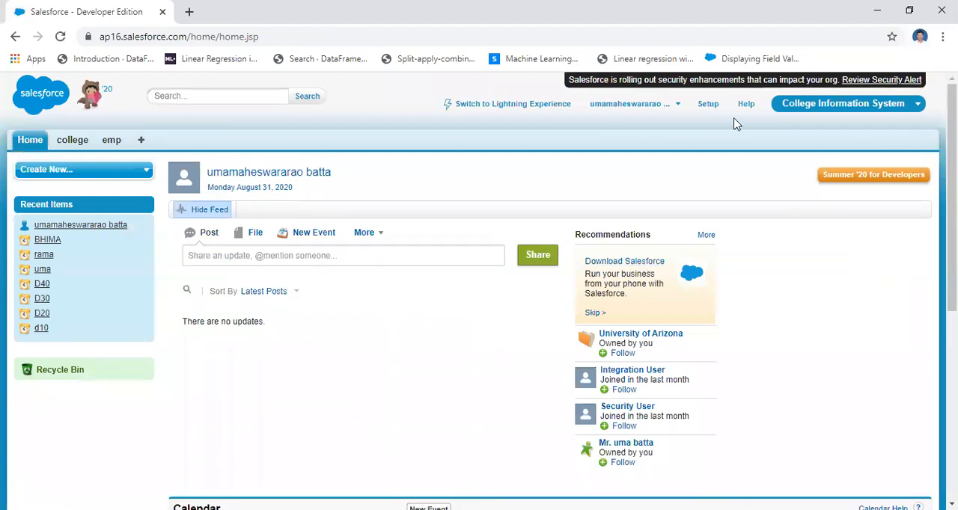
pyautogui.click(708, 107)
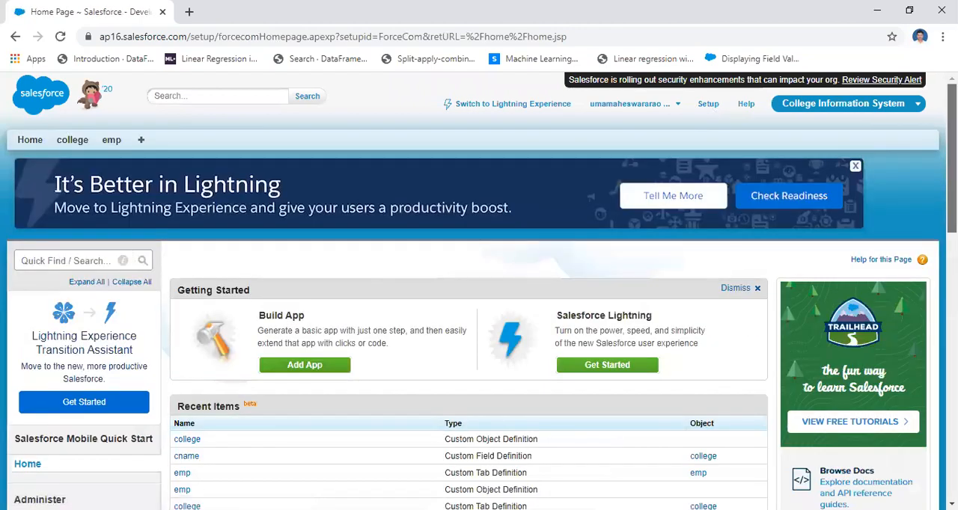
pyautogui.scroll(-5, 382, 271)
pyautogui.scroll(-1, 479, 289)
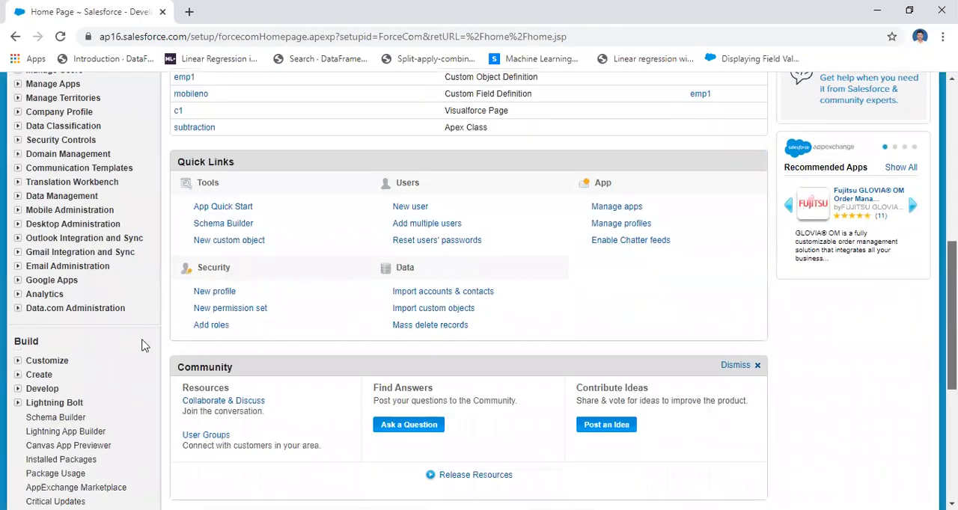
pyautogui.scroll(-1, 144, 346)
pyautogui.click(17, 354)
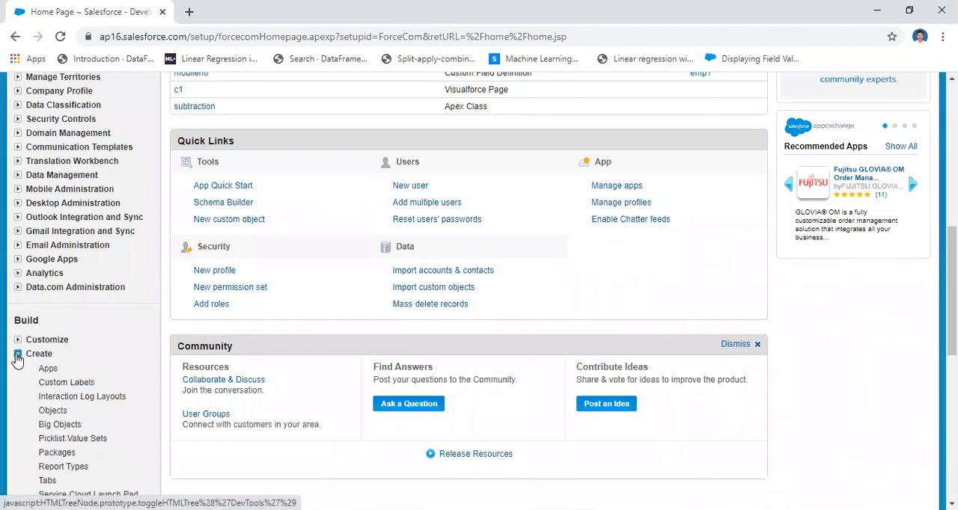
pyautogui.click(58, 414)
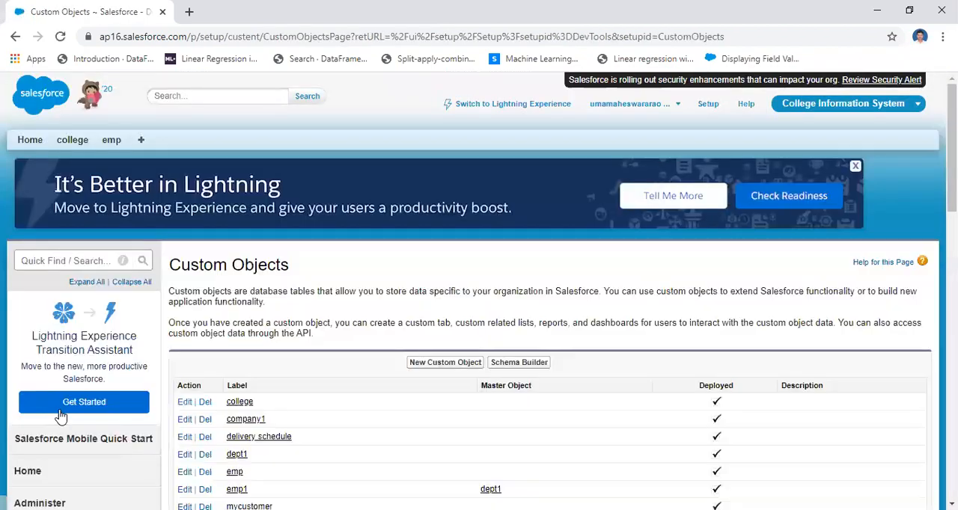
pyautogui.click(240, 403)
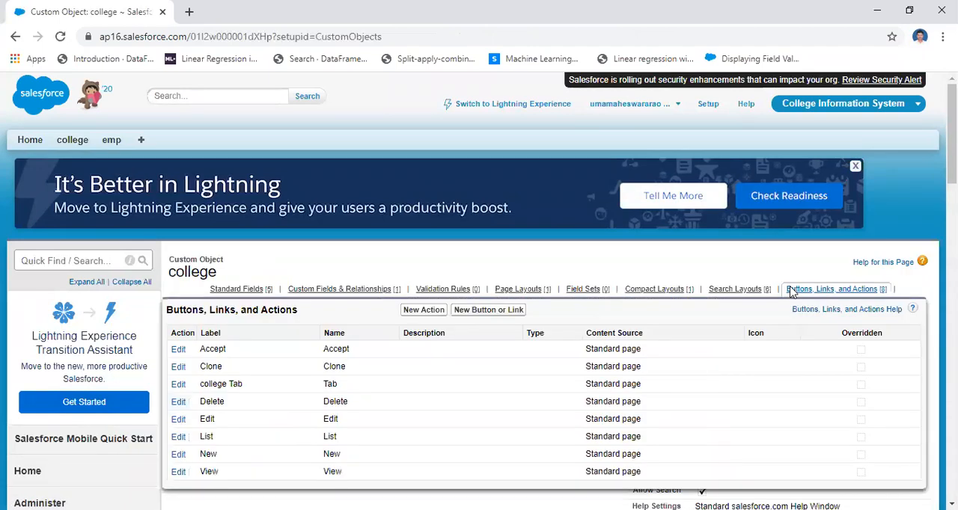
# Start another custom field on the college object, choose Text as its data type, and continue to its details.
pyautogui.scroll(-3, 951, 149)
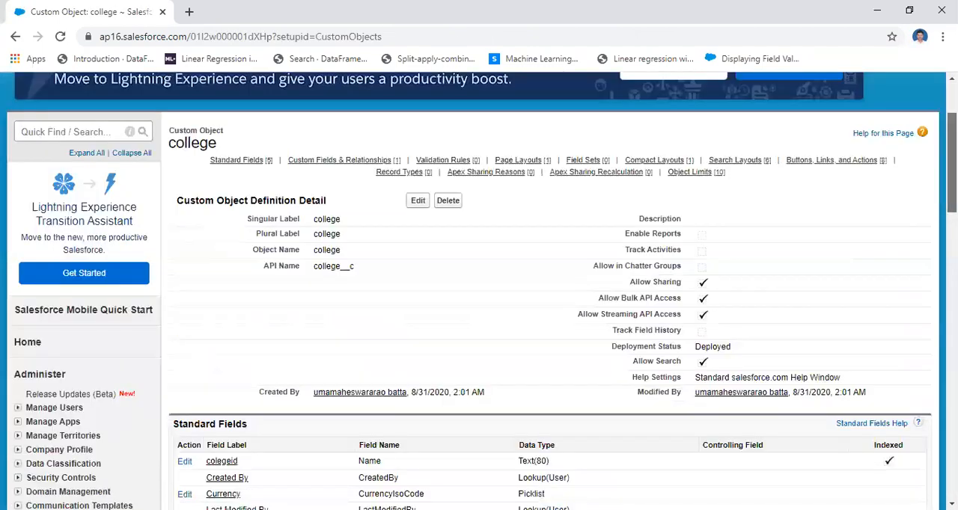
pyautogui.scroll(-2, 306, 328)
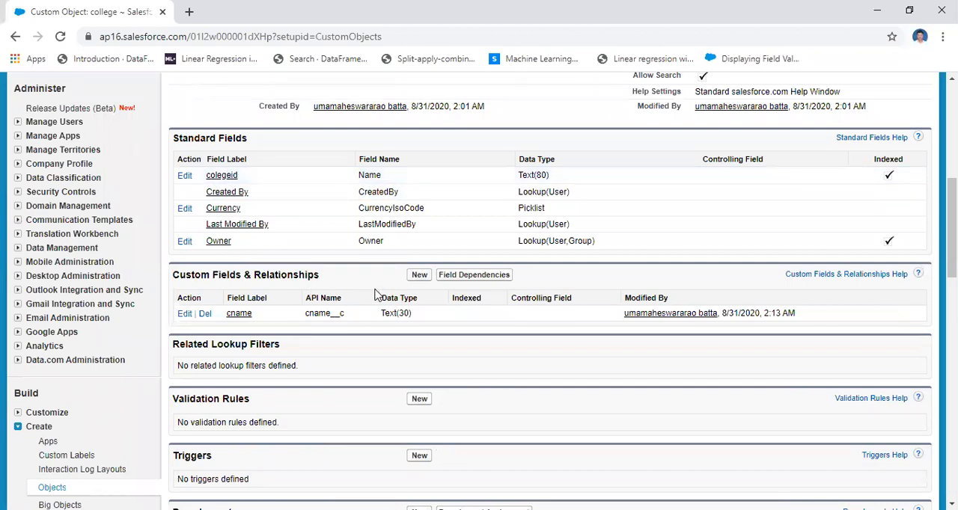
pyautogui.click(417, 276)
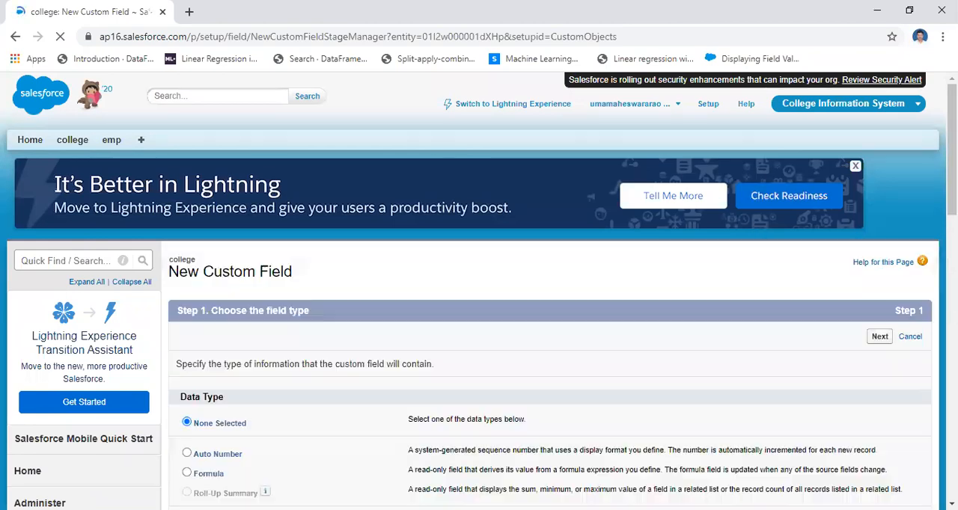
pyautogui.scroll(-3, 479, 300)
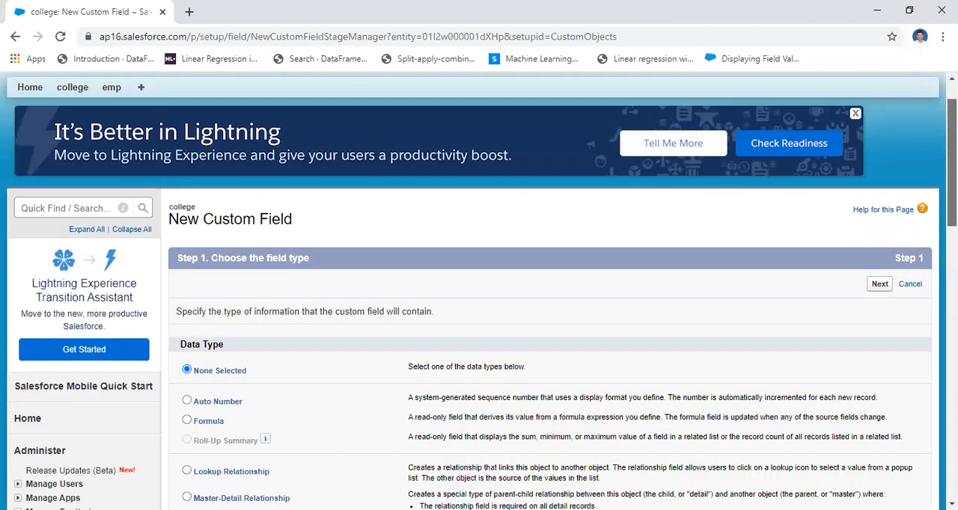
pyautogui.scroll(-3, 479, 299)
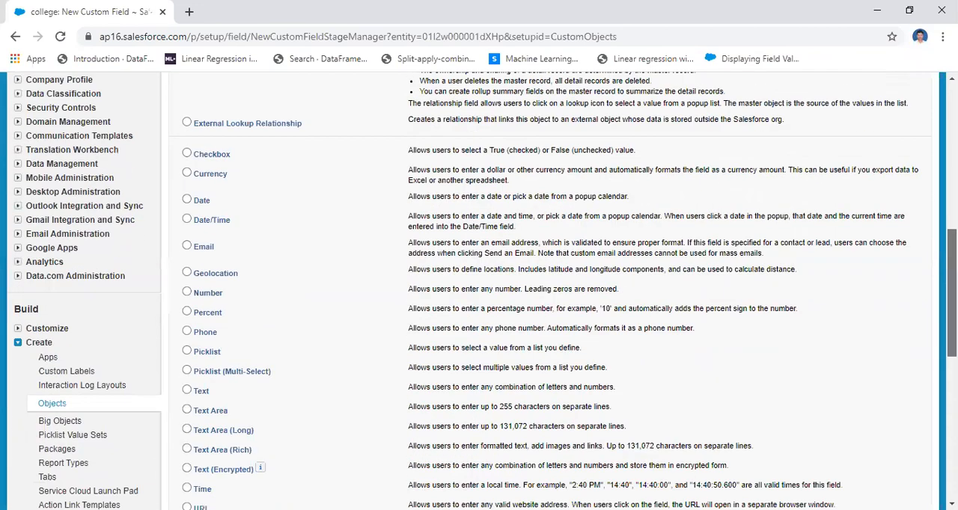
pyautogui.scroll(-1, 142, 340)
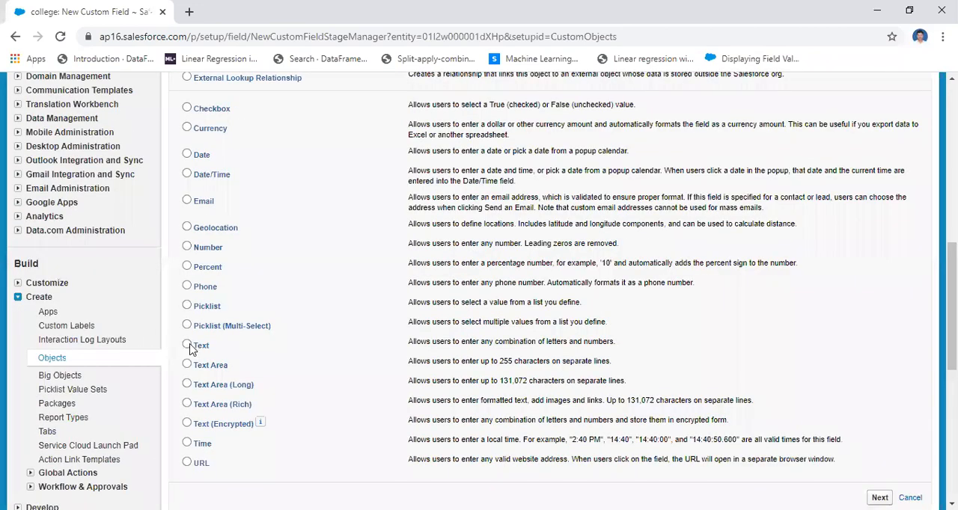
pyautogui.click(189, 347)
pyautogui.scroll(-3, 873, 332)
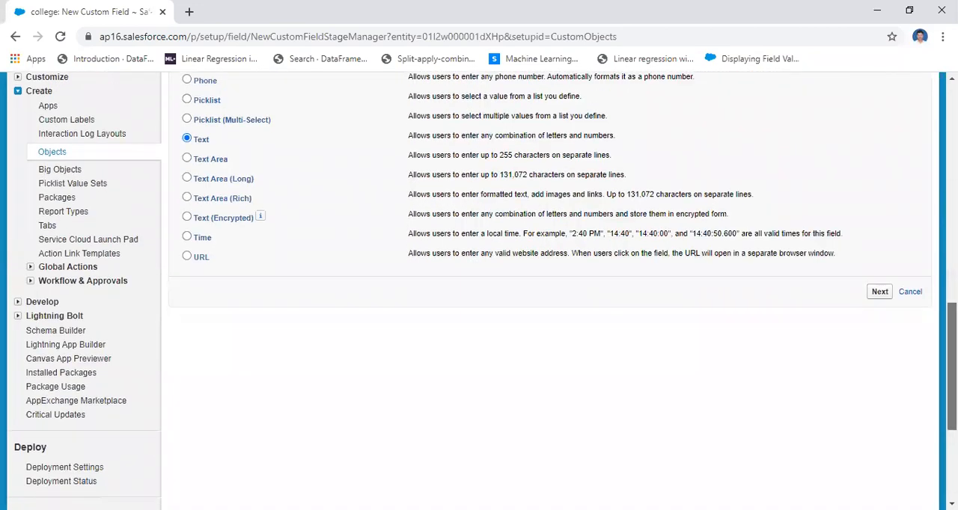
pyautogui.click(884, 296)
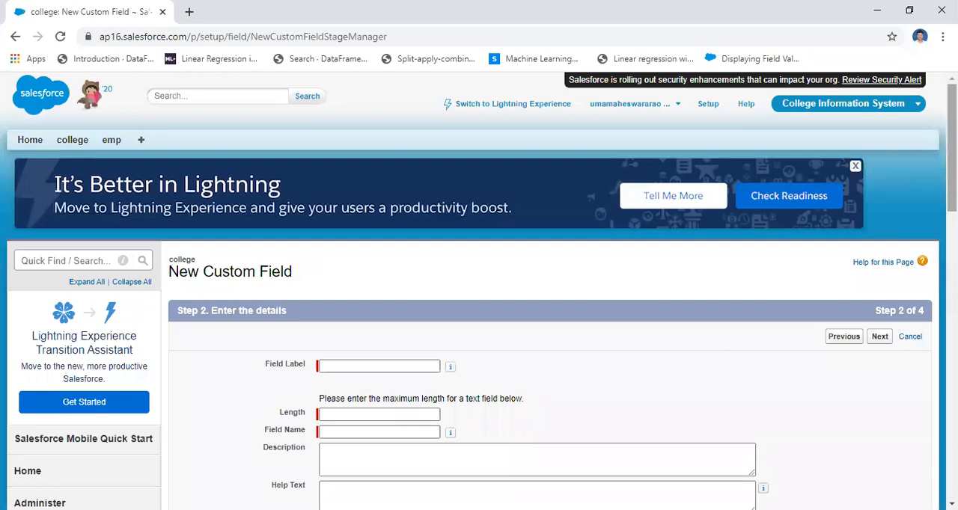
# Enter cloc as the field label, let the field name fill in from it, and set the length to 30.
pyautogui.scroll(-2, 744, 258)
pyautogui.click(383, 223)
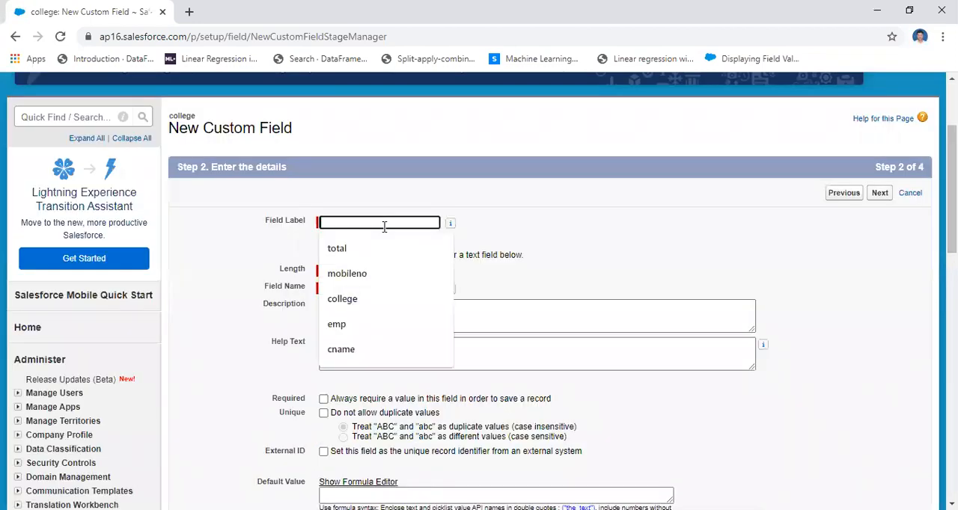
pyautogui.write('cloc')
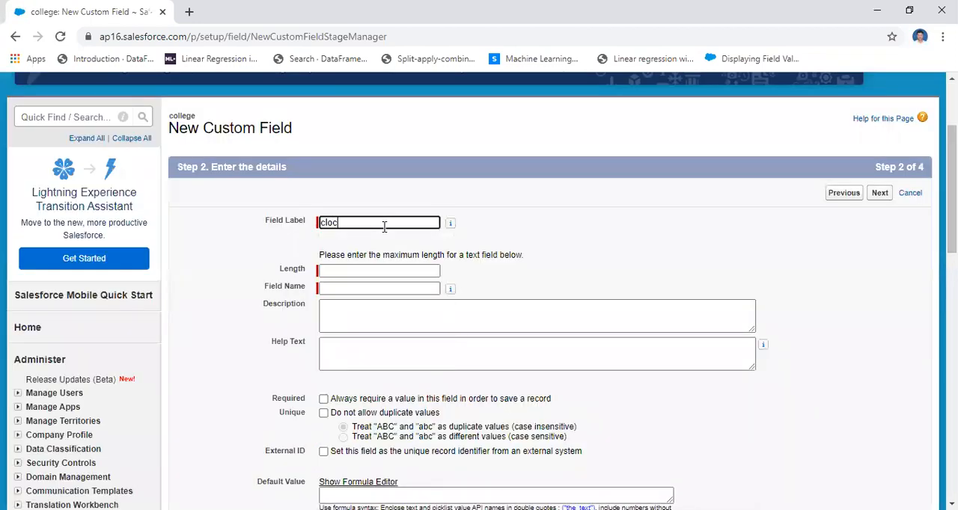
pyautogui.click(355, 269)
pyautogui.write('30')
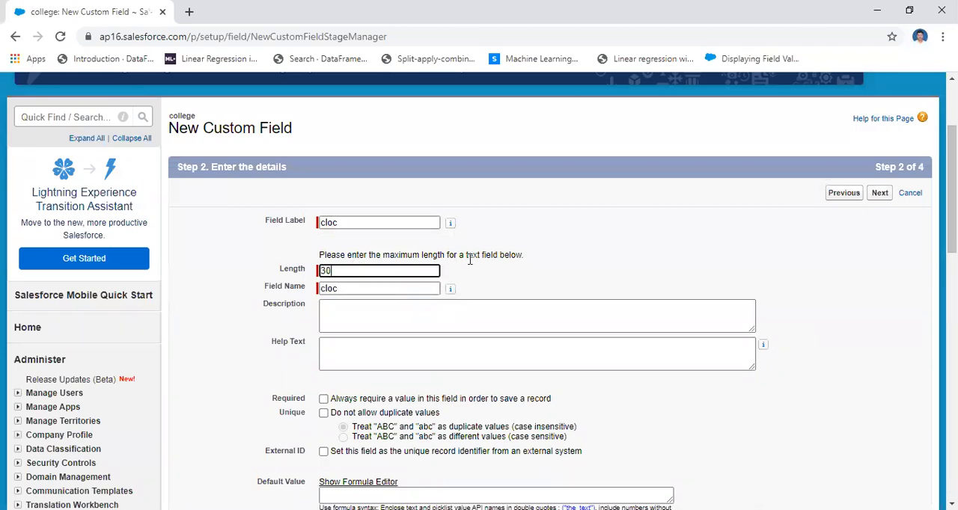
# Accept the default field-level security and page layout settings for cloc, and save the field.
pyautogui.click(881, 196)
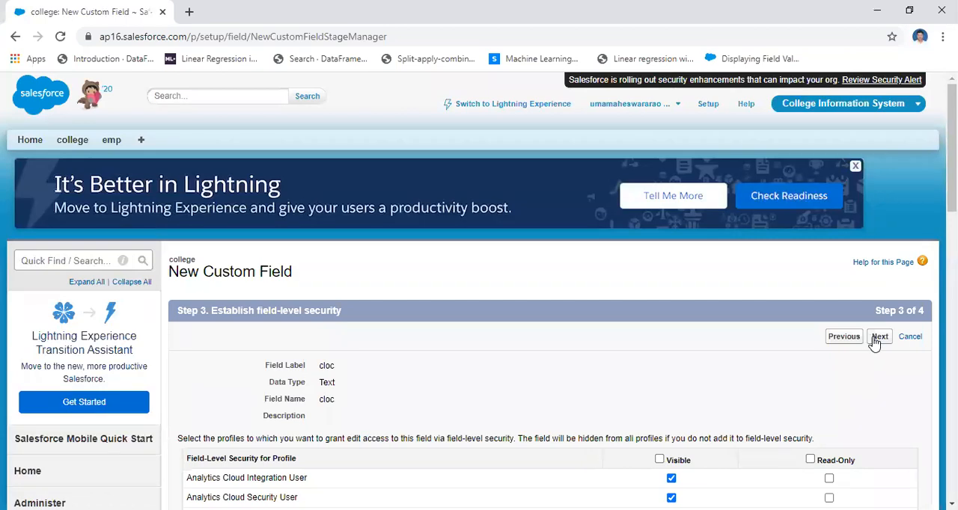
pyautogui.click(876, 341)
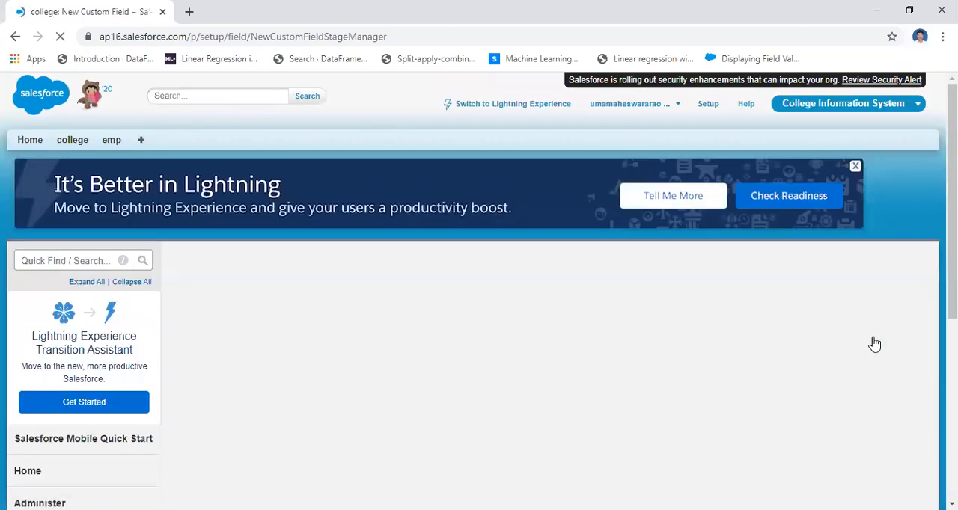
pyautogui.click(876, 338)
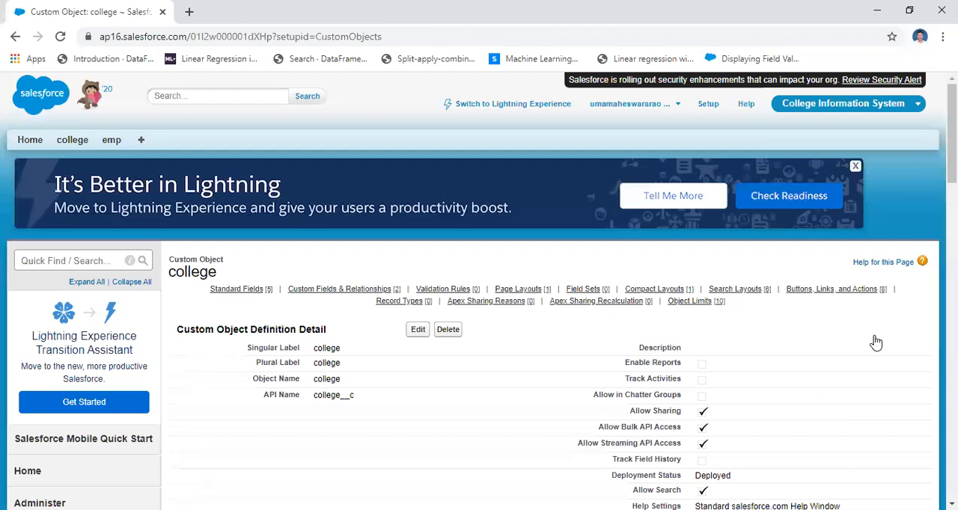
# Display the All list view of the college records and open that view for editing.
pyautogui.click(70, 142)
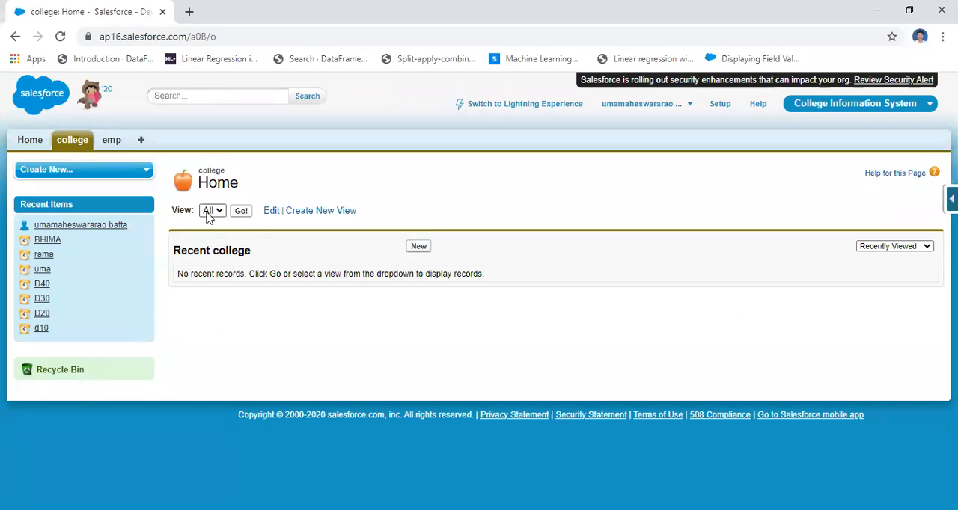
pyautogui.click(241, 212)
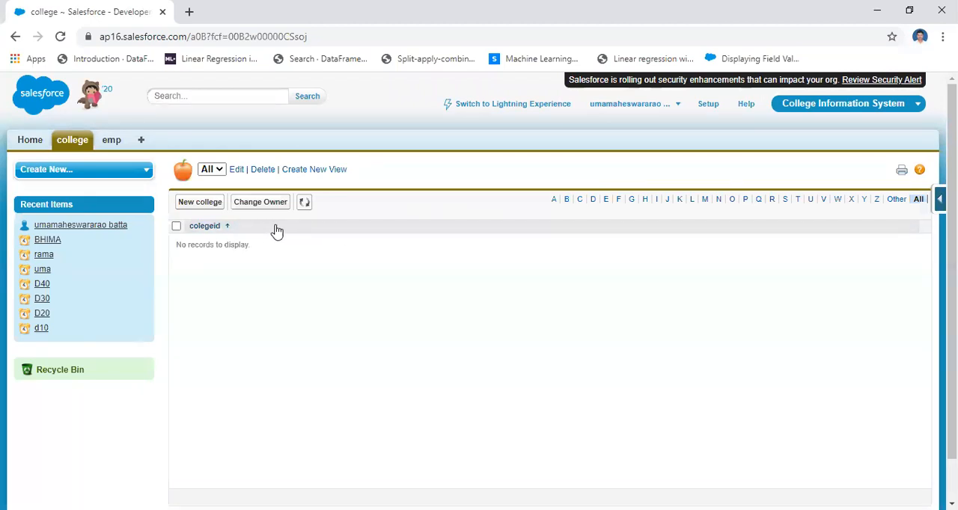
pyautogui.click(236, 171)
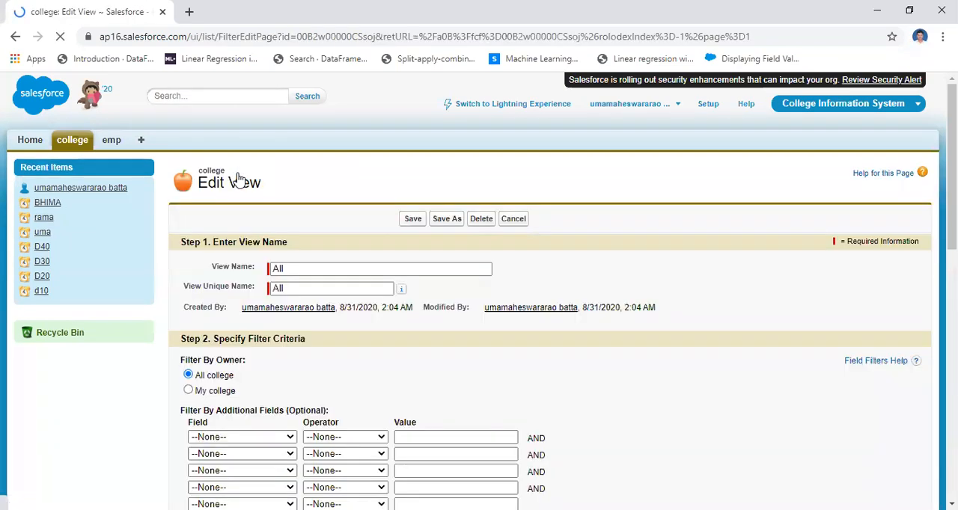
# Add cname and cloc, in that order, to the displayed fields of the college All view, and save the view.
pyautogui.scroll(-3, 434, 234)
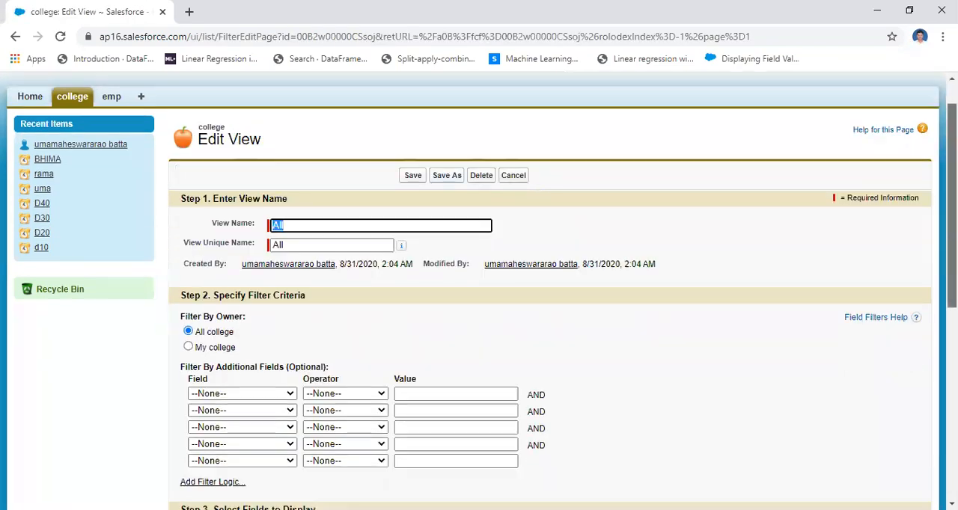
pyautogui.scroll(-2, 346, 318)
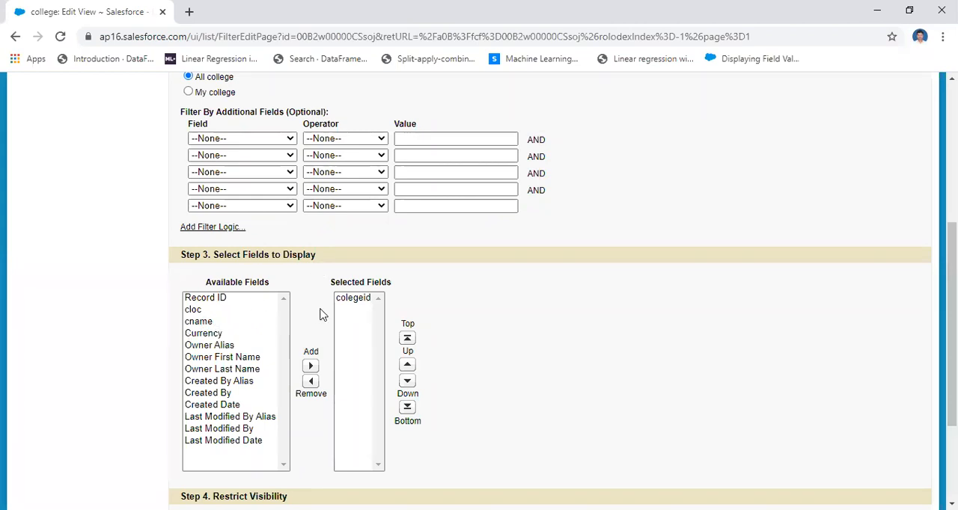
pyautogui.click(198, 323)
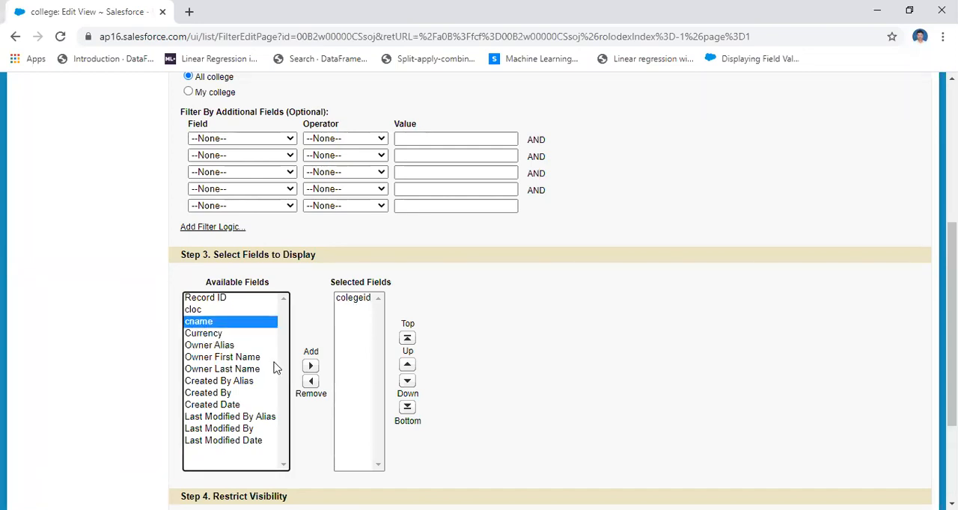
pyautogui.click(312, 366)
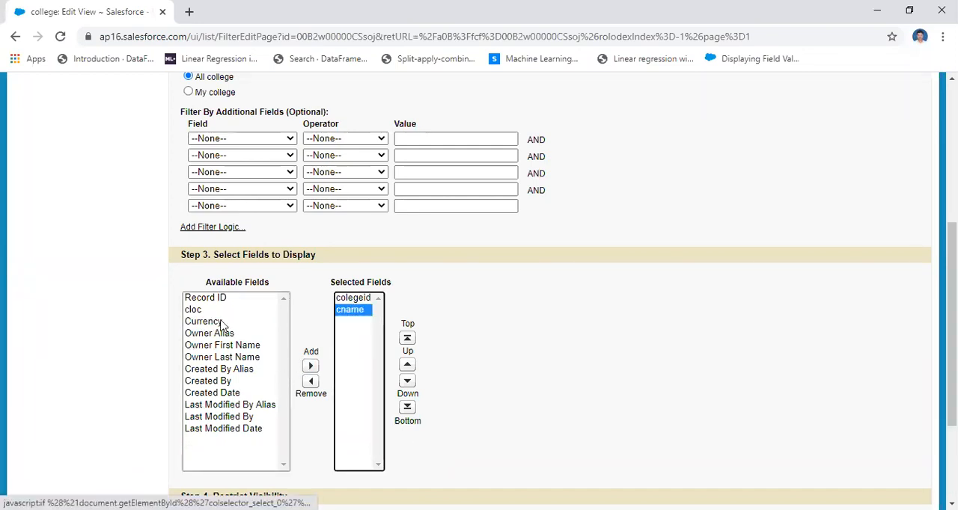
pyautogui.click(193, 311)
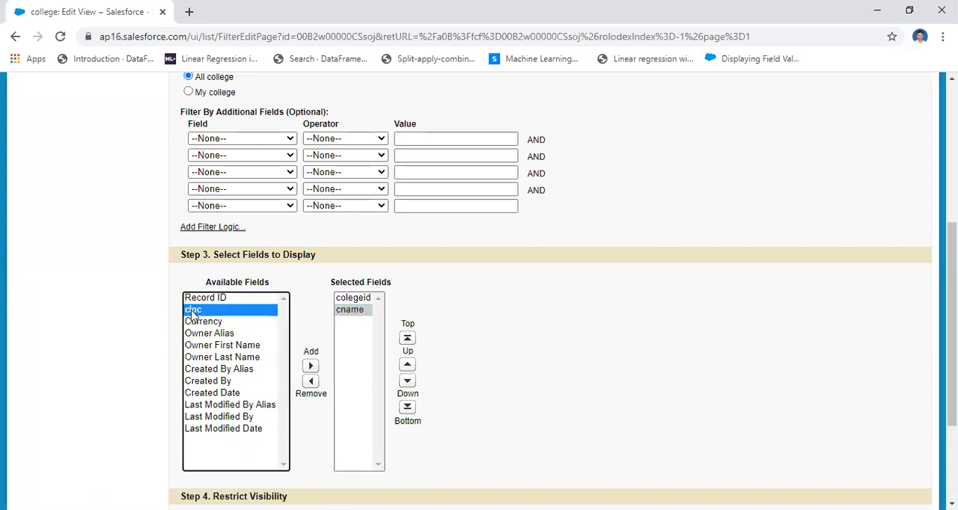
pyautogui.click(311, 367)
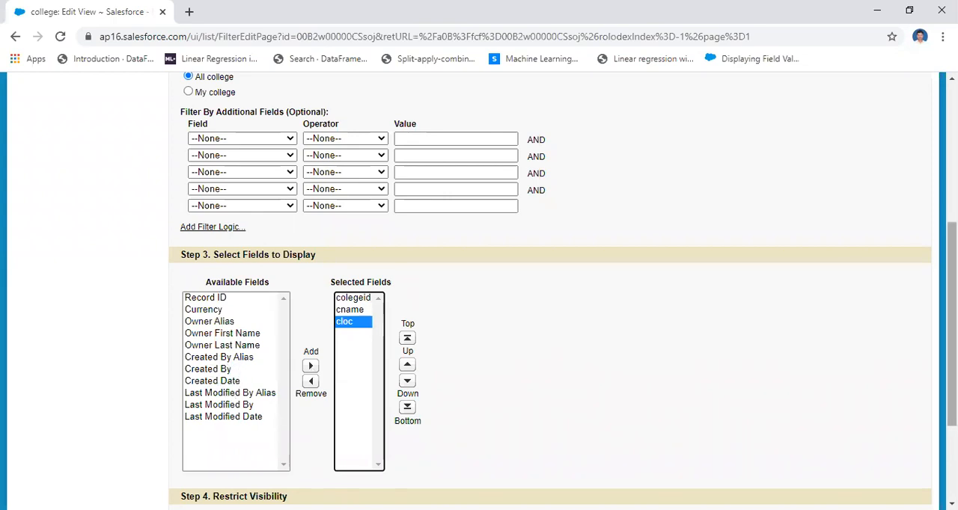
pyautogui.moveTo(952, 330); pyautogui.dragTo(951, 406)
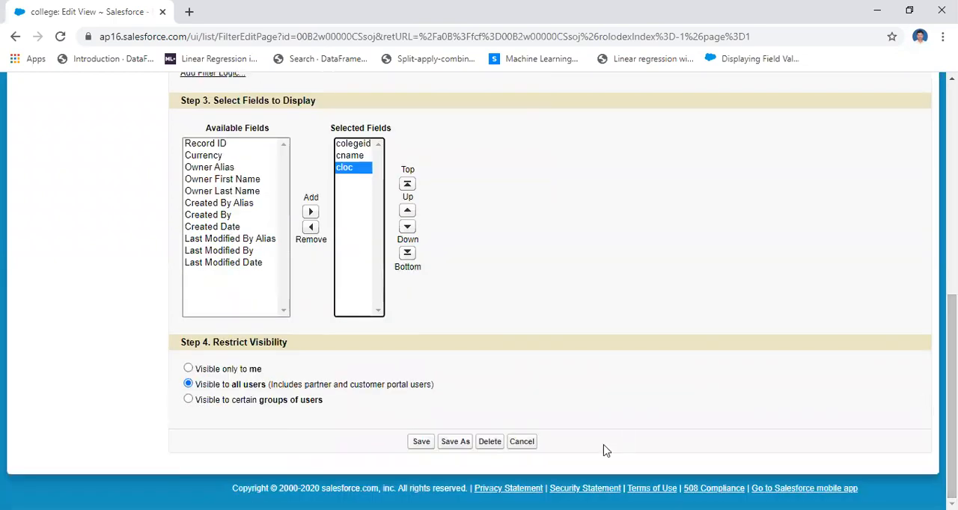
pyautogui.click(417, 443)
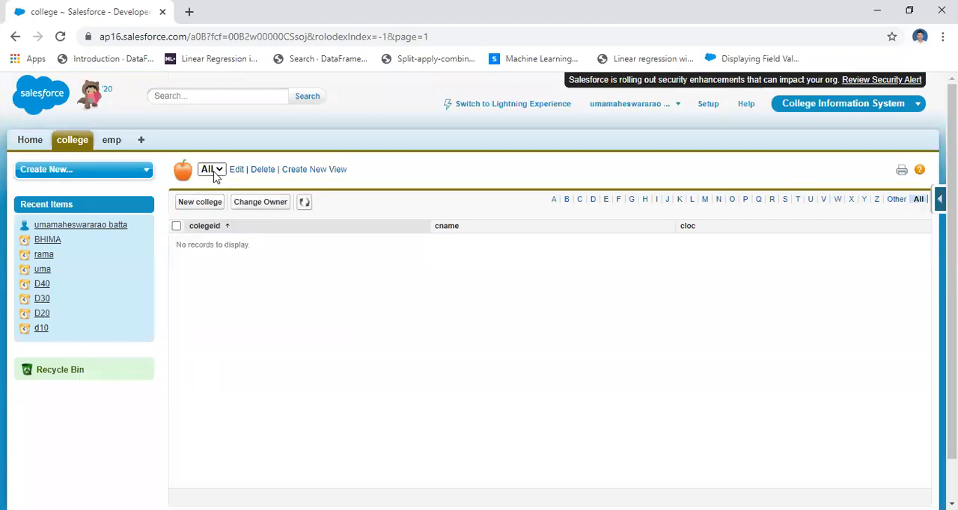
# Reopen the college All view from the college home page to check its columns, and return to the college home page.
pyautogui.click(78, 142)
pyautogui.click(244, 214)
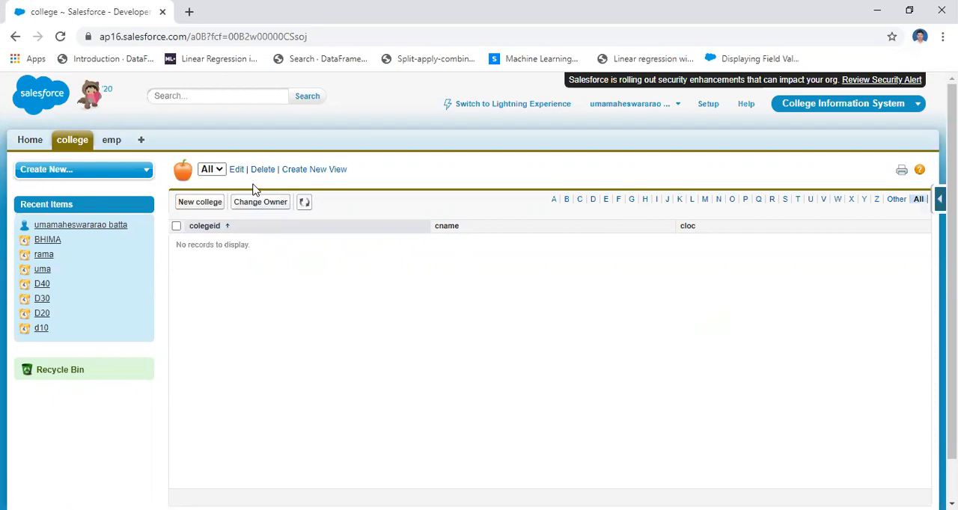
pyautogui.click(71, 143)
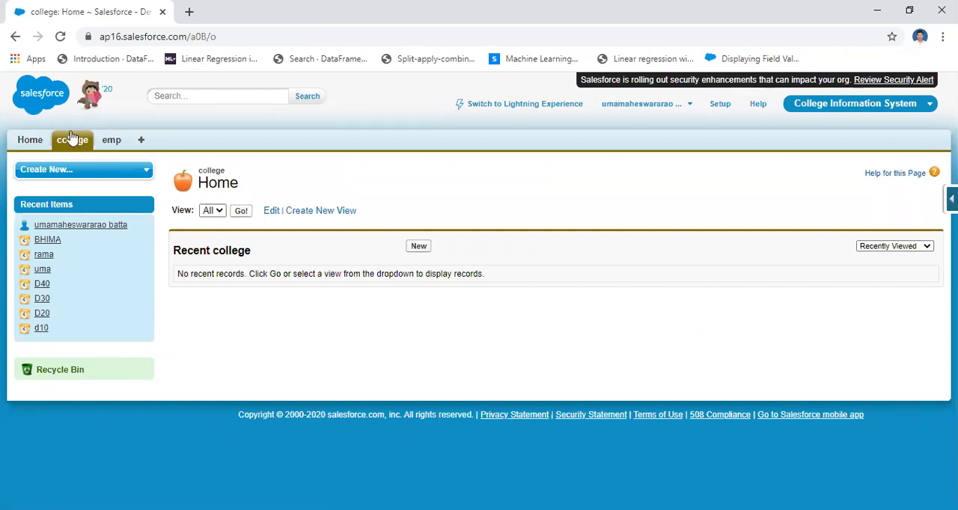
# Create a college record with colegeid 01, cname svec and cloc tirupati, and save it.
pyautogui.click(73, 146)
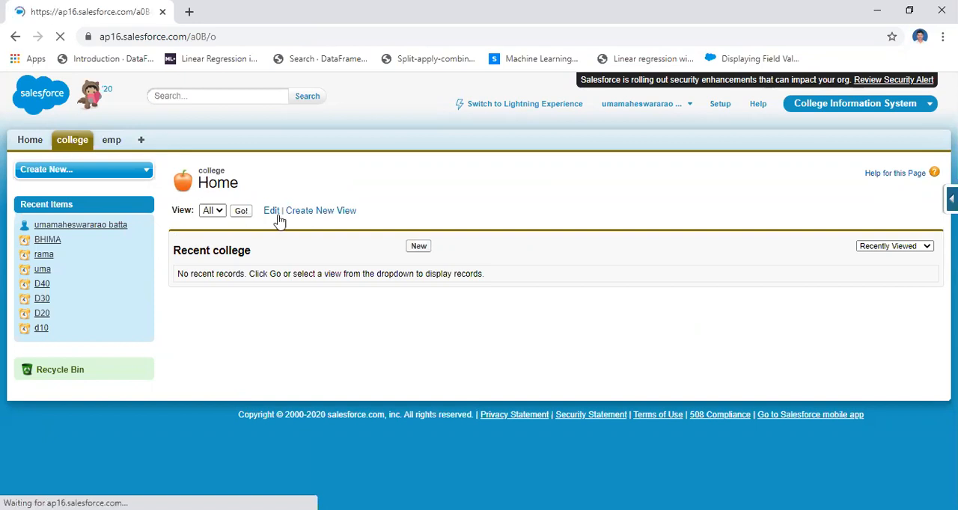
pyautogui.click(419, 247)
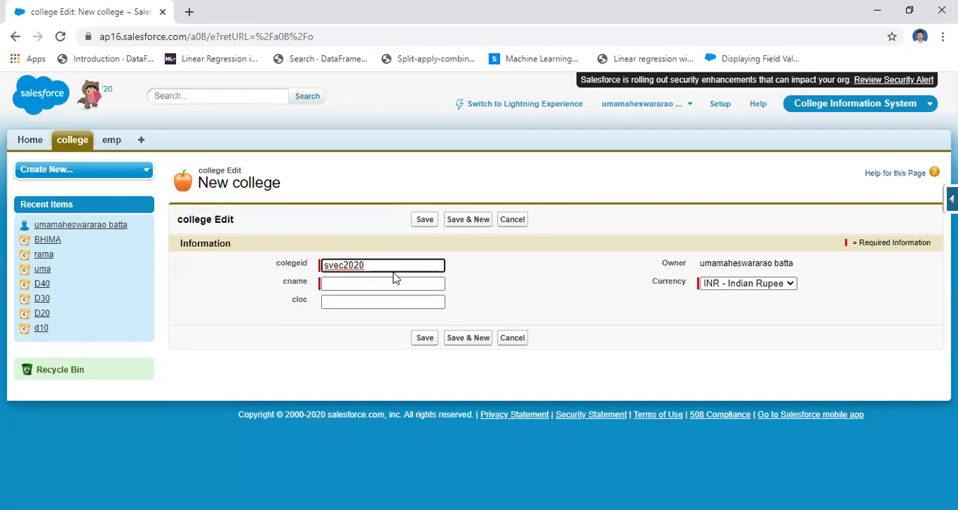
pyautogui.press('BackSpace')
pyautogui.press('BackSpace')
pyautogui.press('BackSpace')
pyautogui.press('BackSpace')
pyautogui.press('BackSpace')
pyautogui.press('BackSpace')
pyautogui.press('BackSpace')
pyautogui.press('BackSpace')
pyautogui.write('01')
pyautogui.click(372, 284)
pyautogui.write('svec')
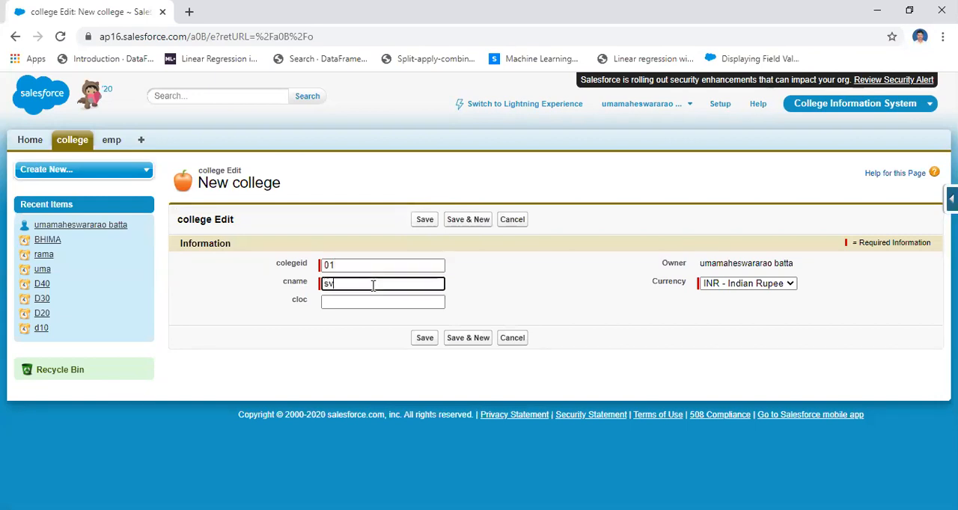
pyautogui.click(355, 304)
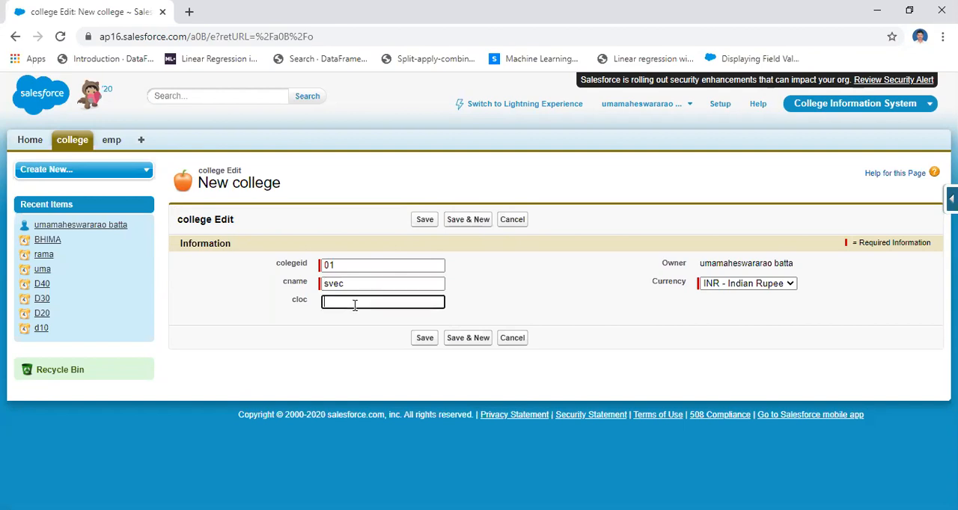
pyautogui.write('tirupati')
pyautogui.click(419, 338)
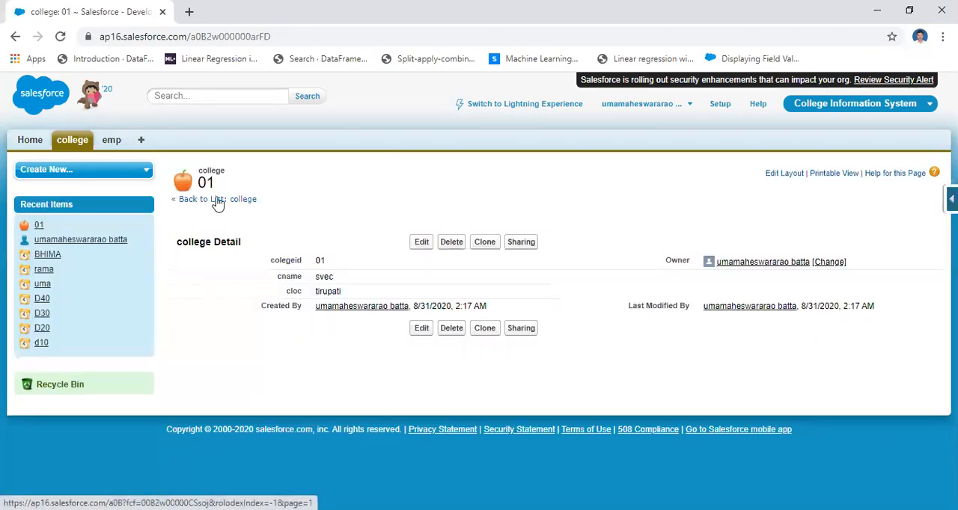
# Open the college All list view to check record 01, and return to the college home page.
pyautogui.click(69, 141)
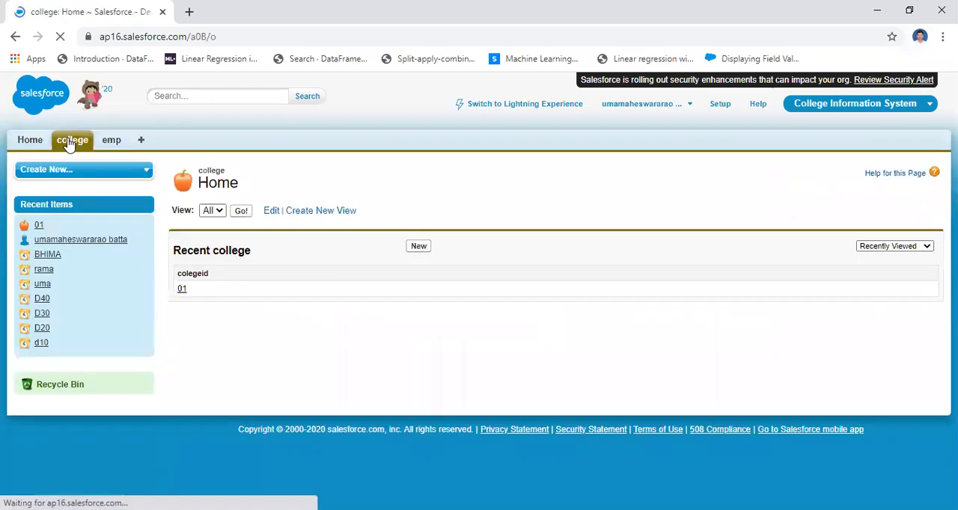
pyautogui.click(240, 212)
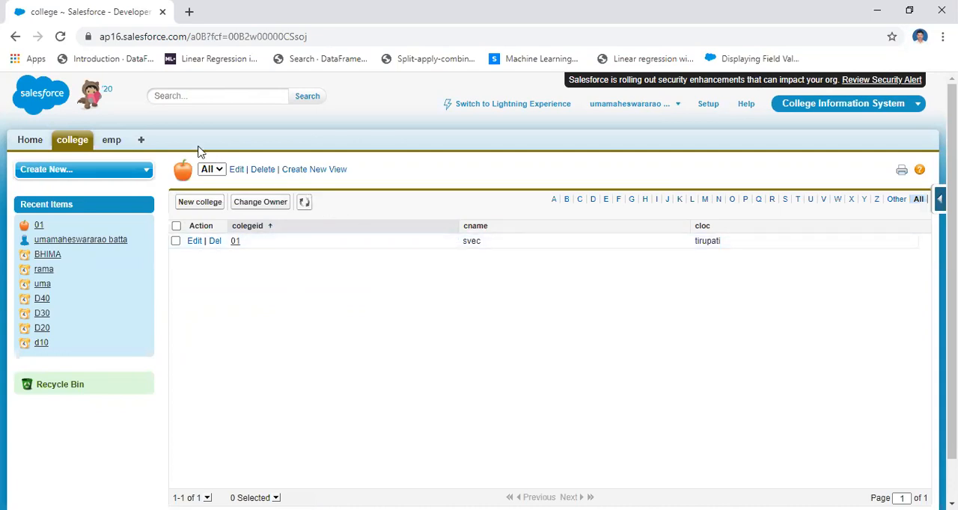
pyautogui.click(72, 148)
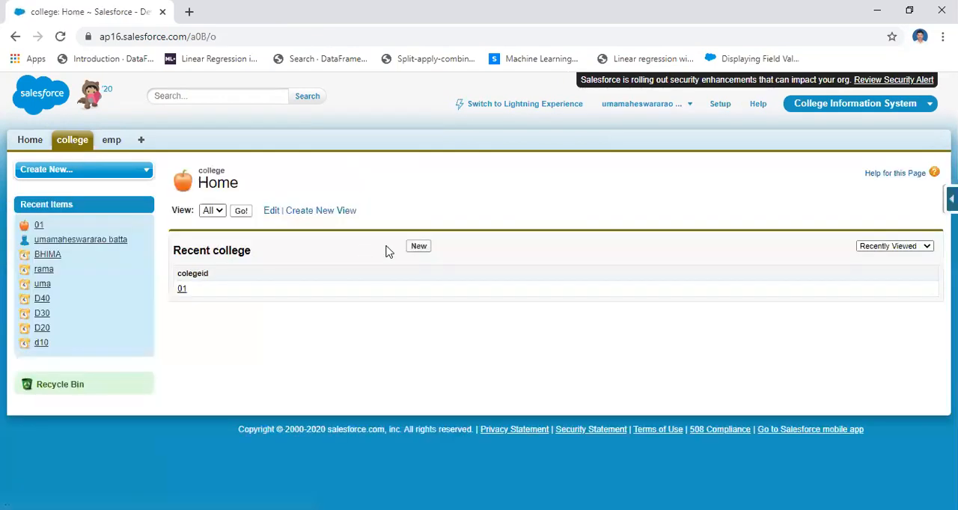
# Create a college record with colegeid 02, cname sv university and cloc tirupati, and save it while starting another new record.
pyautogui.click(420, 249)
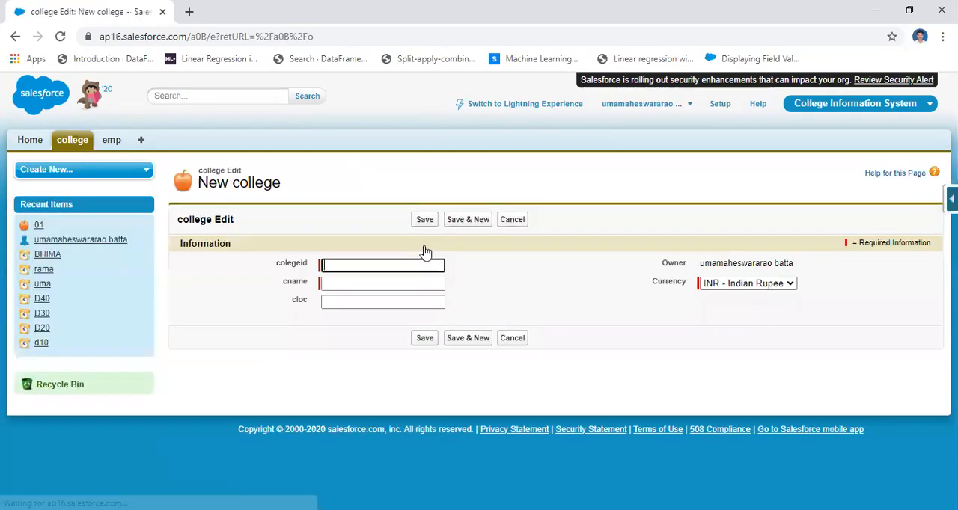
pyautogui.write('02')
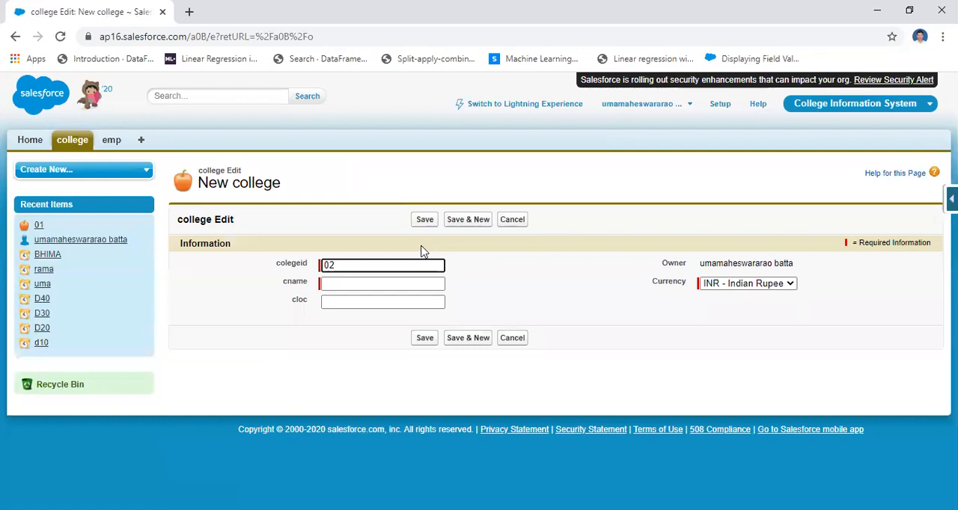
pyautogui.click(382, 283)
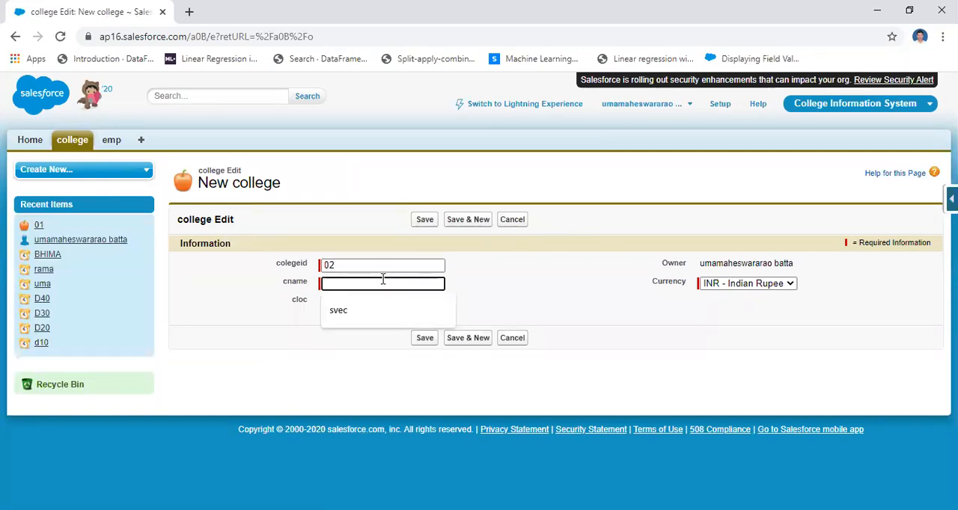
pyautogui.write('sv university')
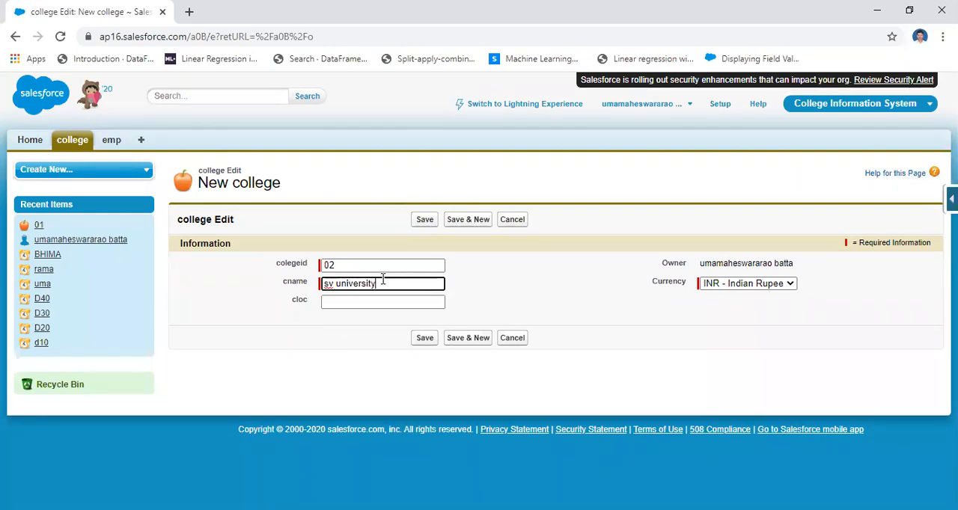
pyautogui.click(354, 301)
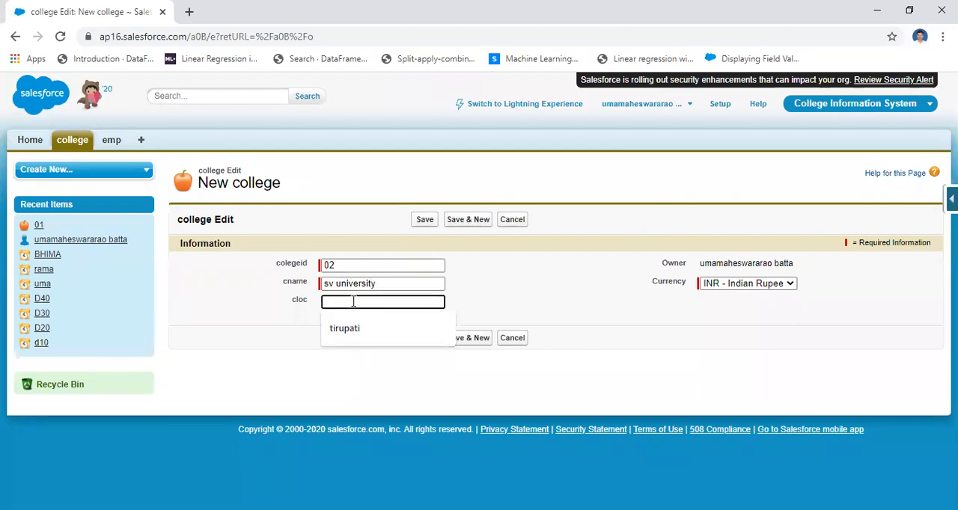
pyautogui.click(349, 327)
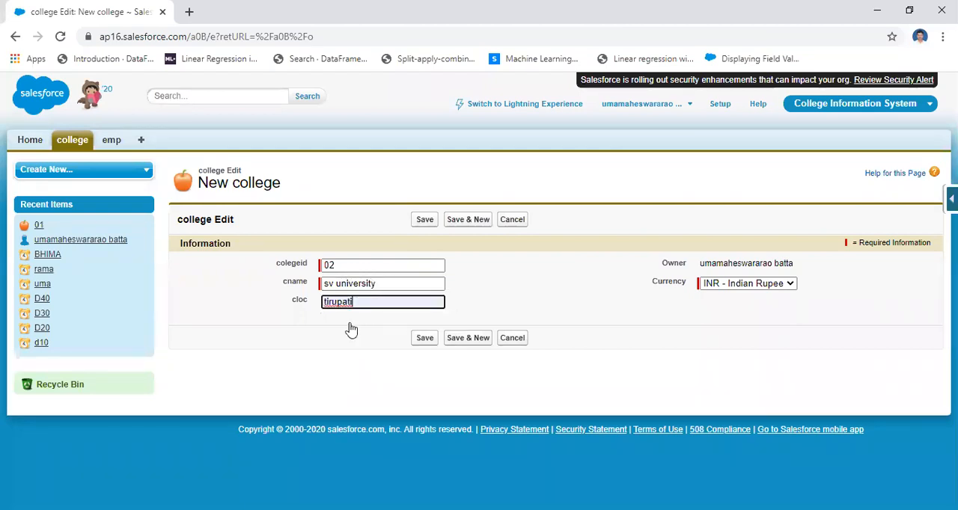
pyautogui.click(462, 342)
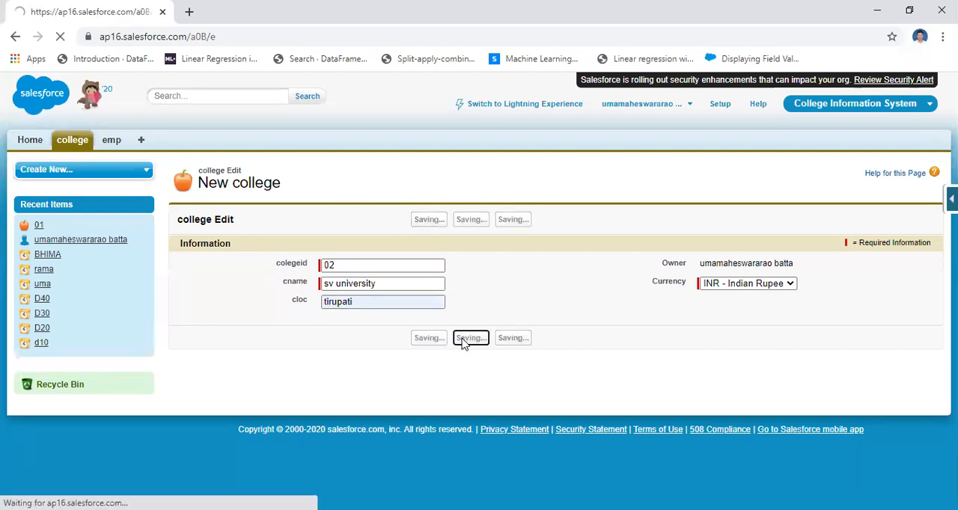
# Fill in the new college record with colegeid 03, cname andhra university and cloc vizag, and save it.
pyautogui.write('03')
pyautogui.click(351, 285)
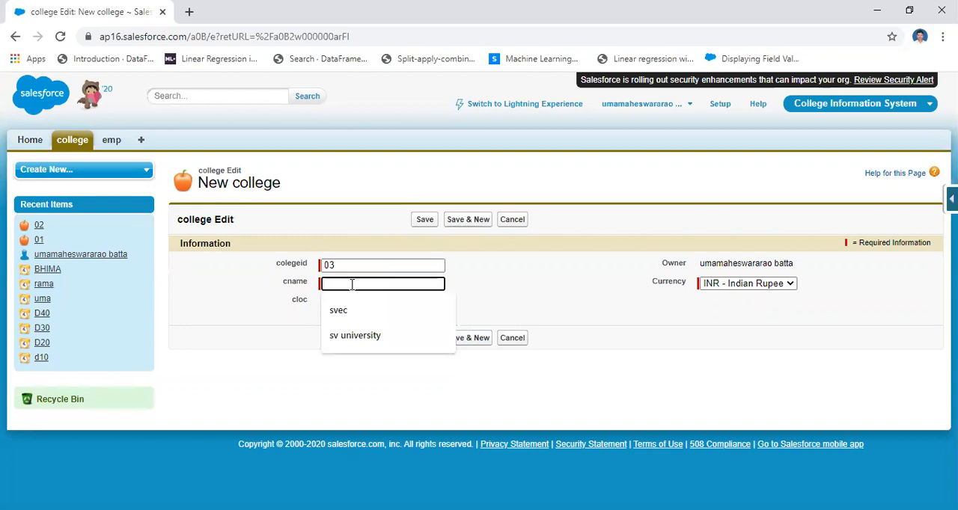
pyautogui.write('an')
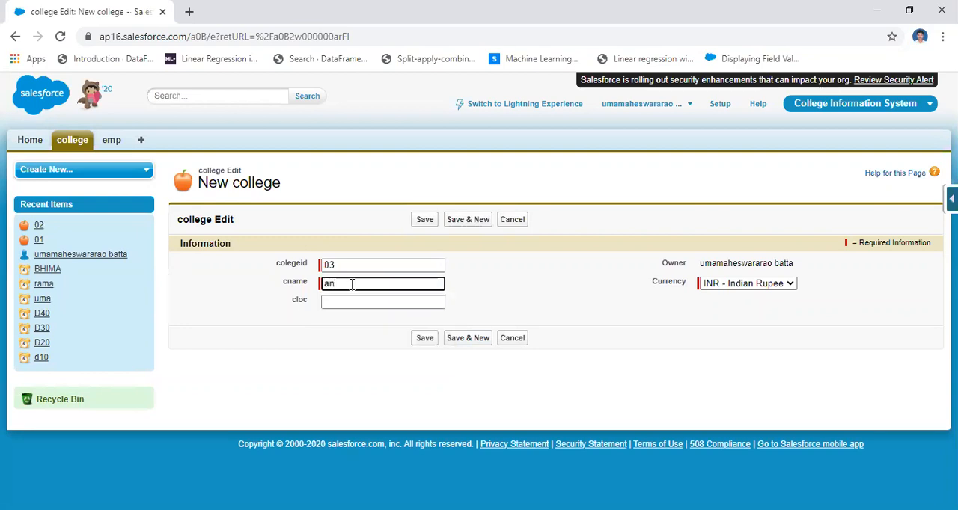
pyautogui.write('dhra unive')
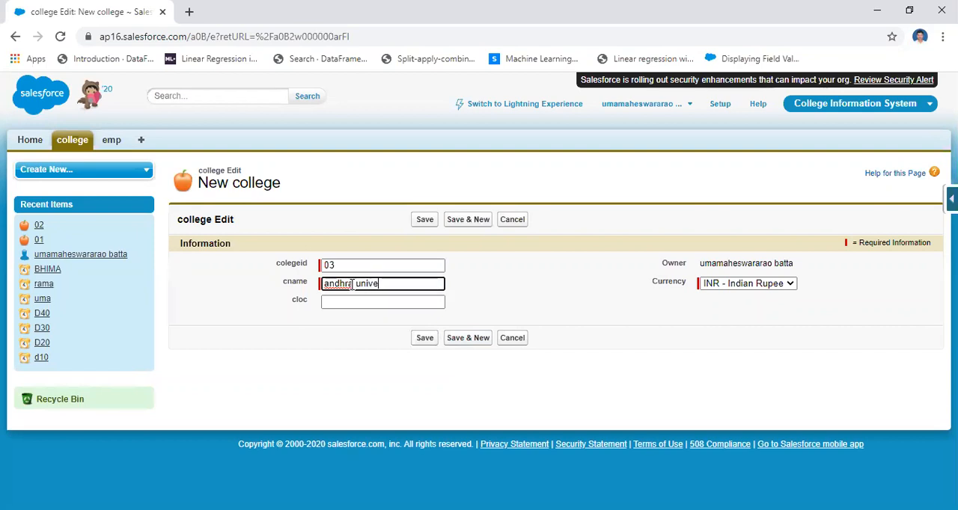
pyautogui.write('rsity')
pyautogui.click(335, 303)
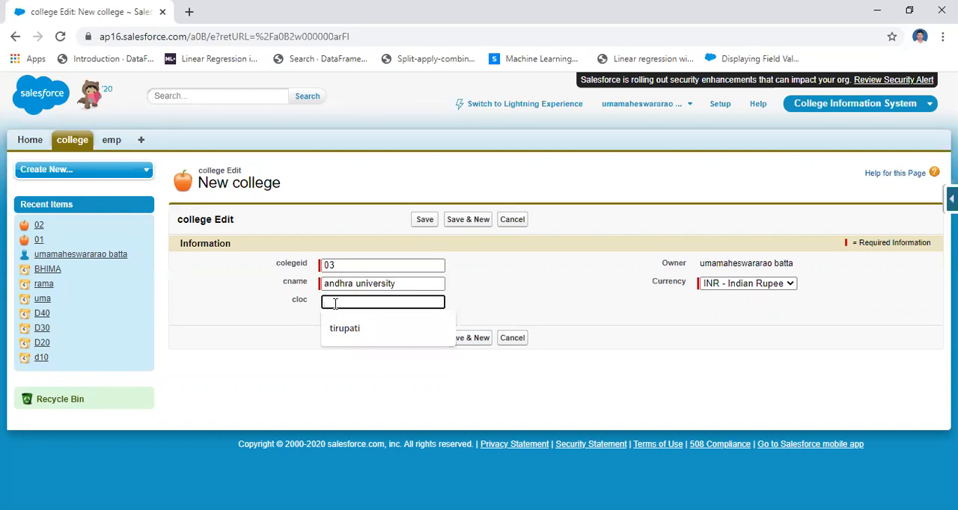
pyautogui.write('vizag')
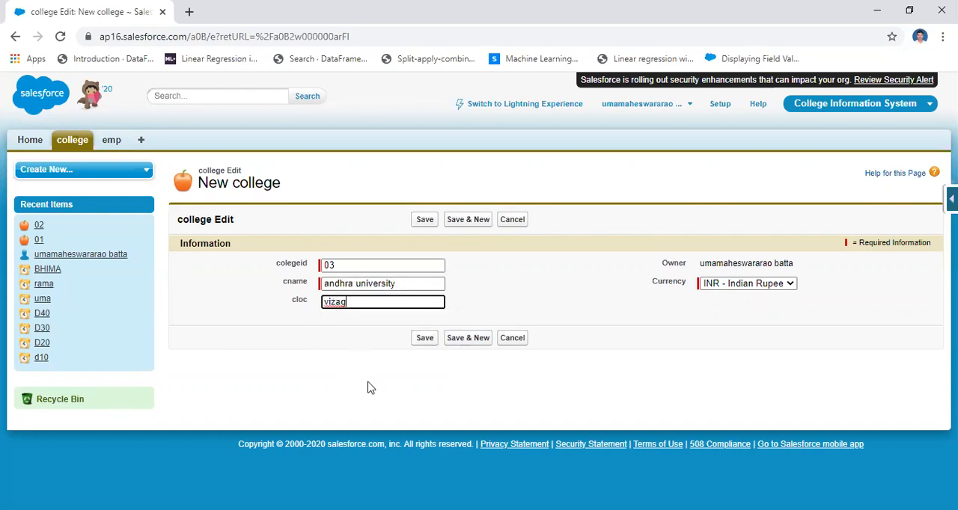
pyautogui.click(424, 346)
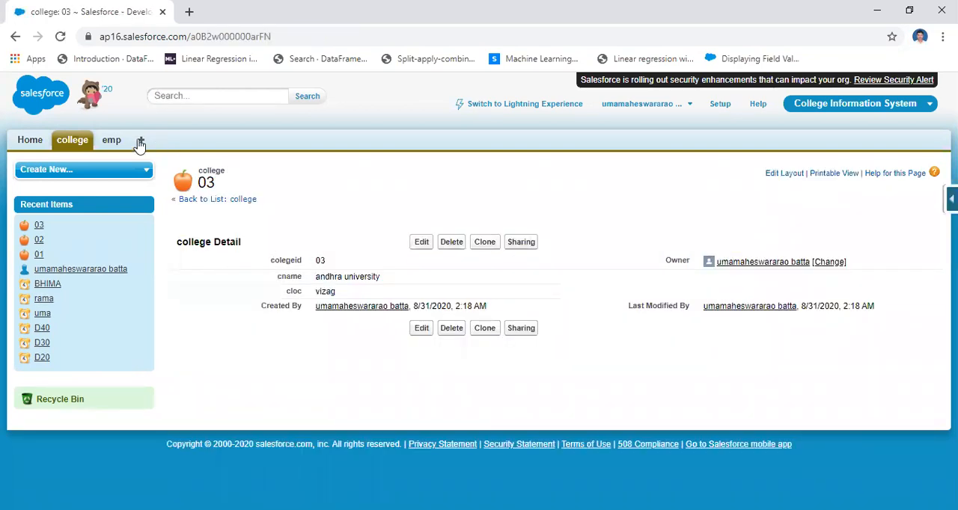
# Display the college All list view from the college home page to review records 01, 02 and 03.
pyautogui.click(72, 142)
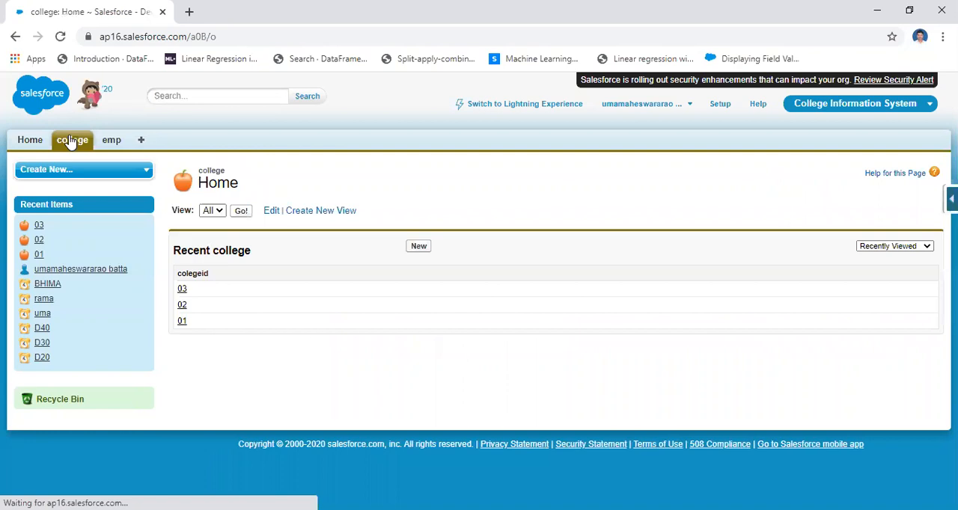
pyautogui.click(241, 212)
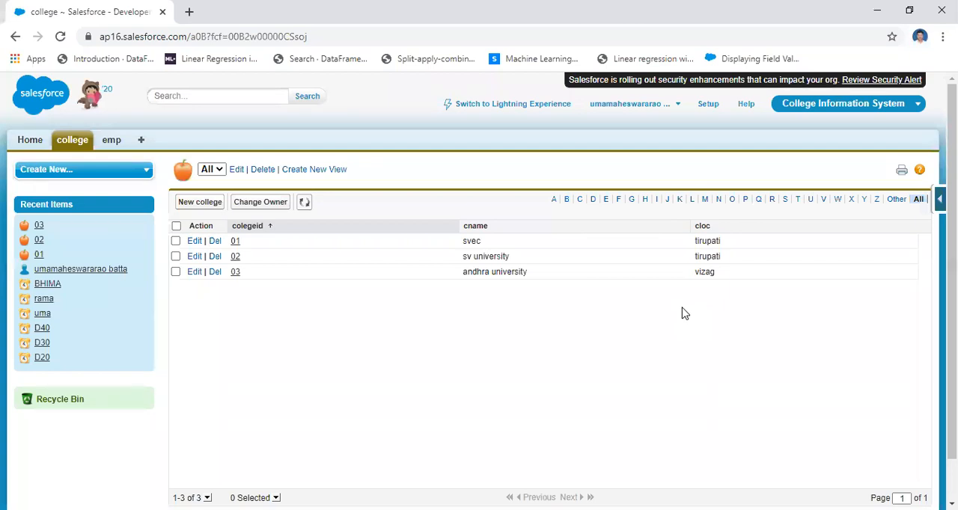
pyautogui.click(907, 107)
pyautogui.click(267, 226)
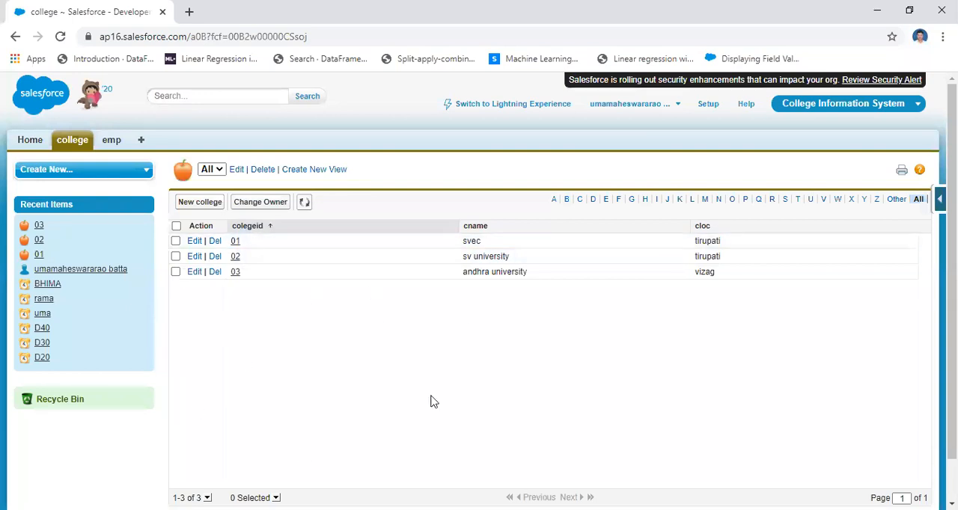